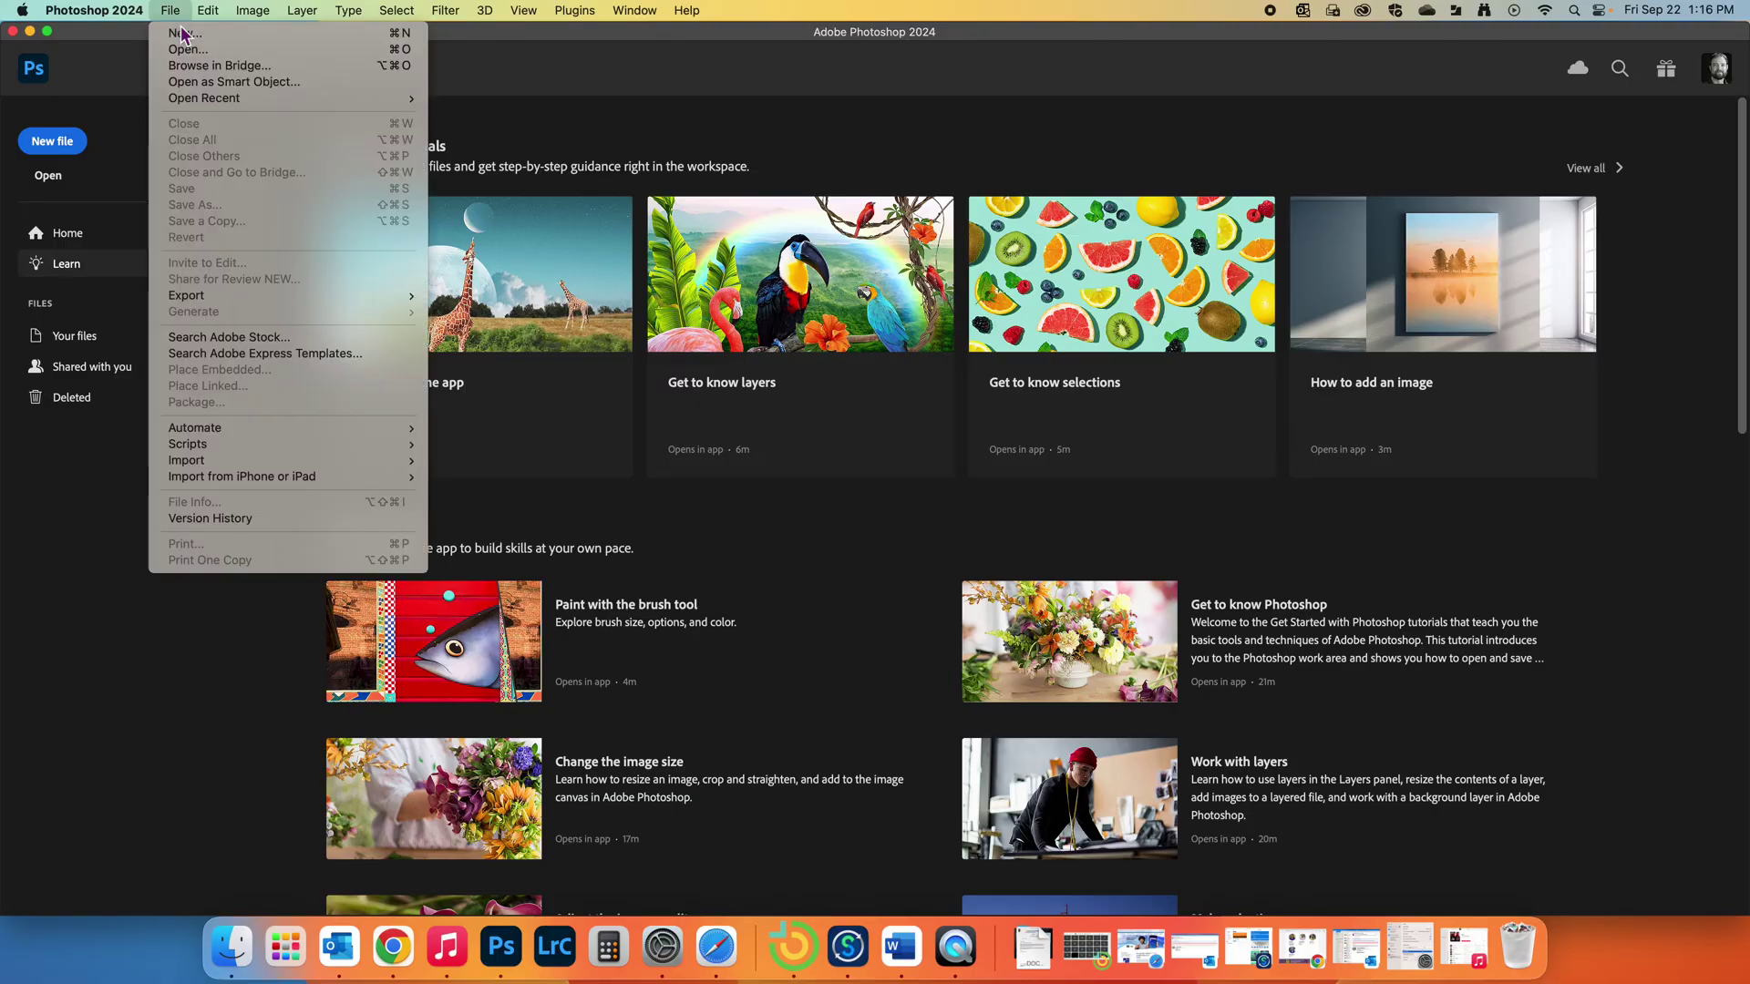
# Step: Open Color_Pop_1.jpg from the Color Pop Assets folder and hide the Contextual Task Bar
pyautogui.click(194, 55)
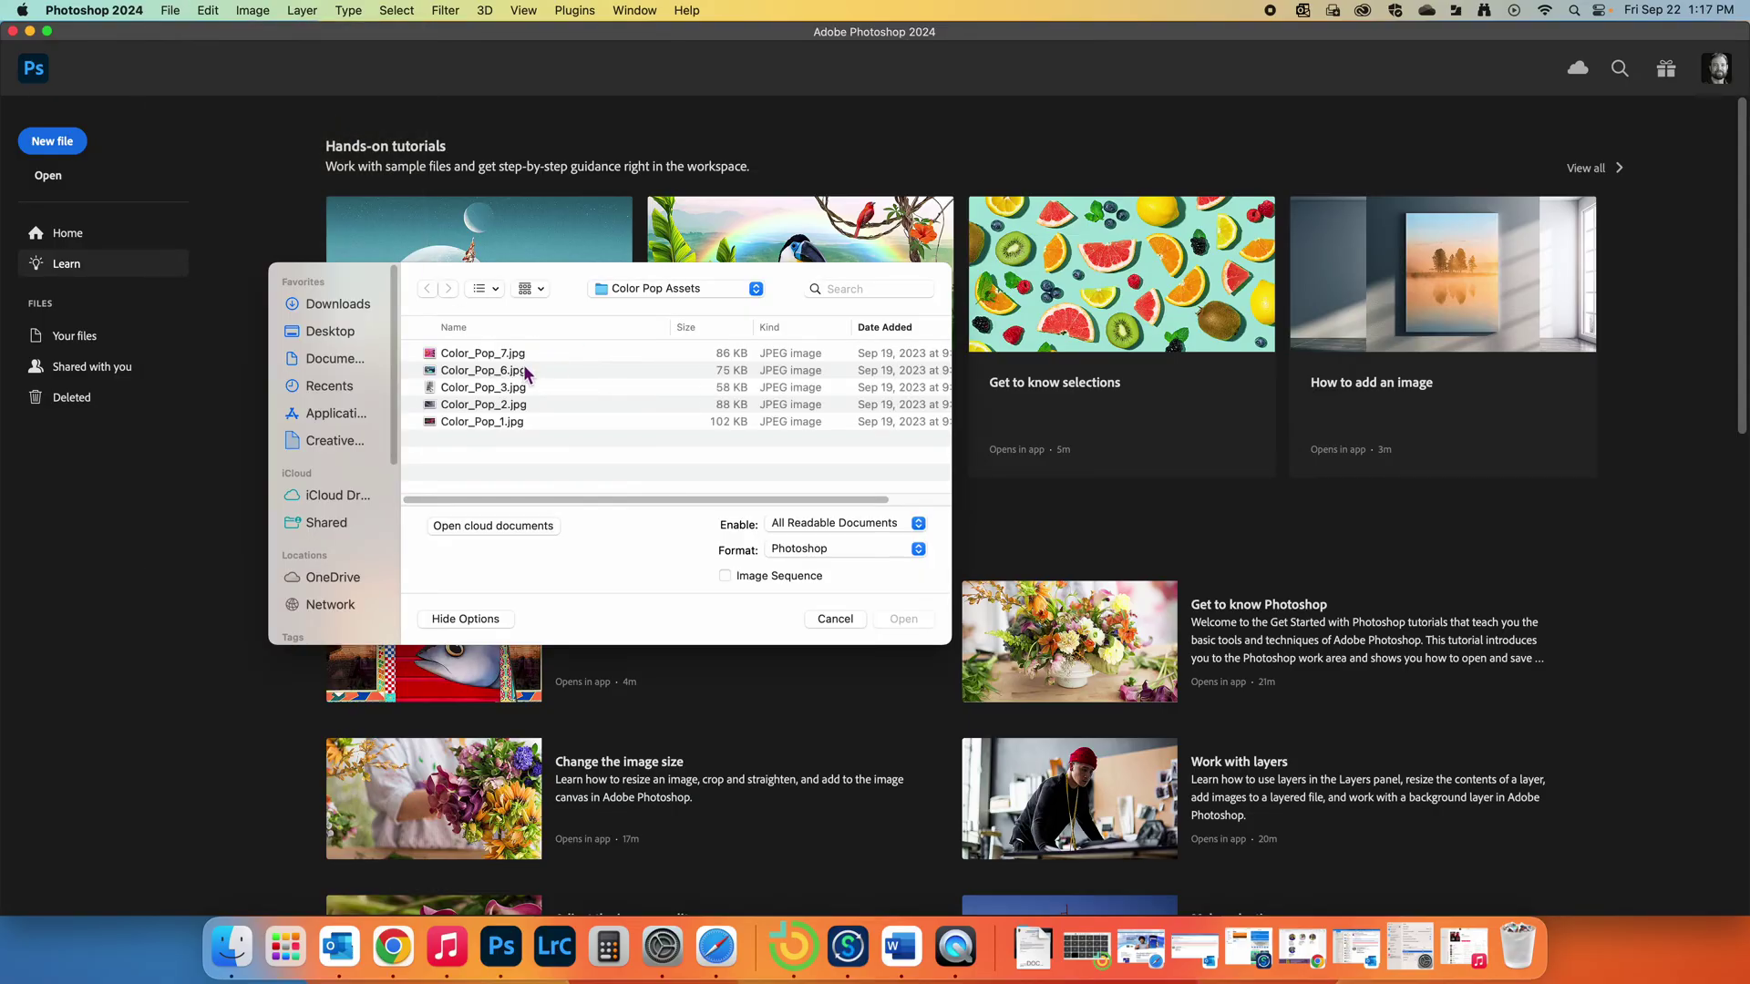
pyautogui.doubleClick(496, 422)
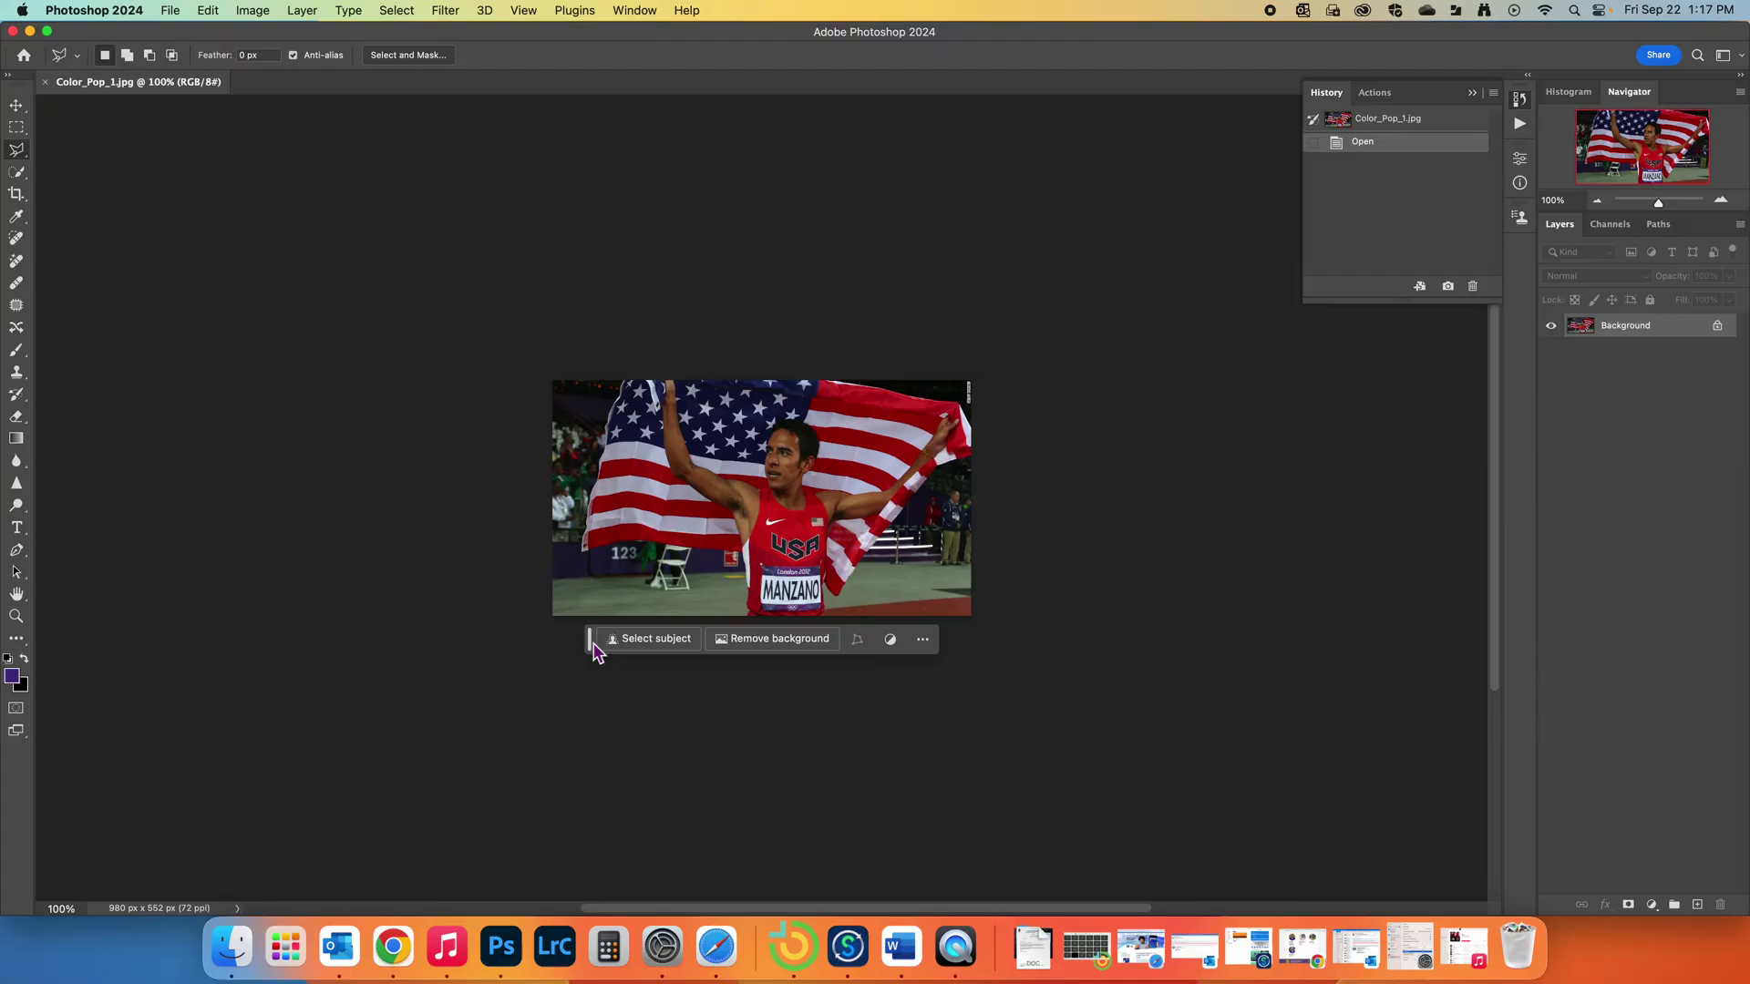
pyautogui.moveTo(590, 643); pyautogui.dragTo(127, 825)
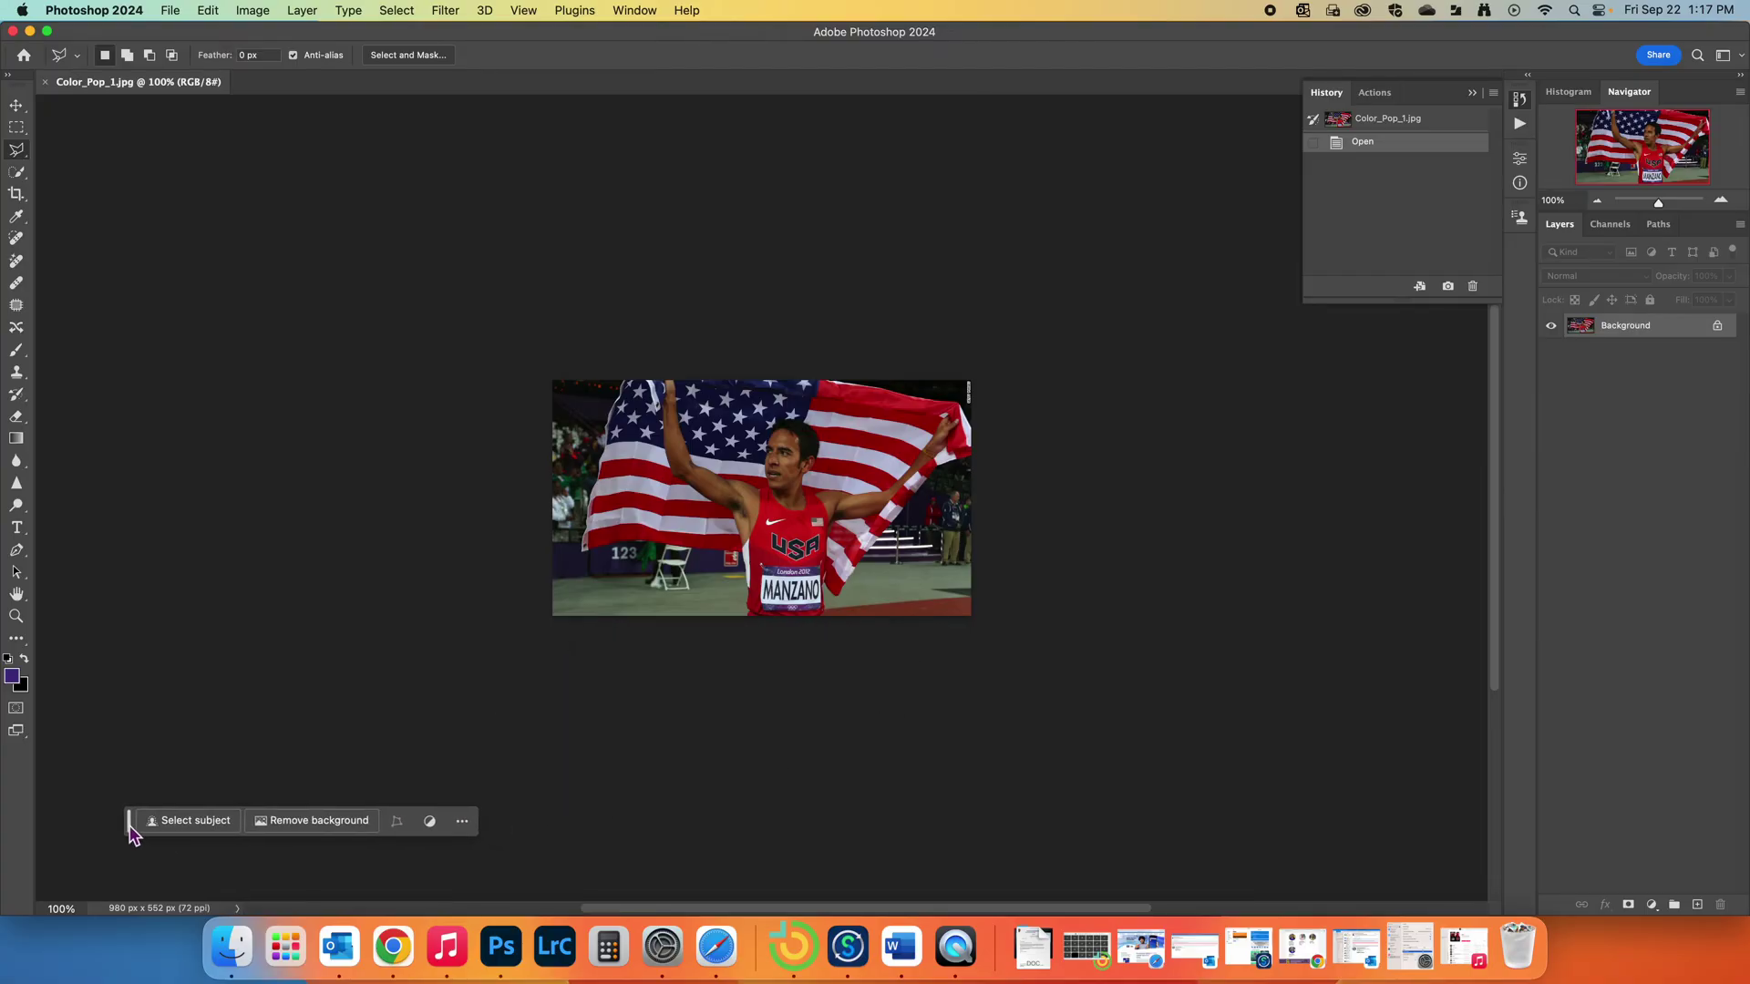
pyautogui.click(458, 821)
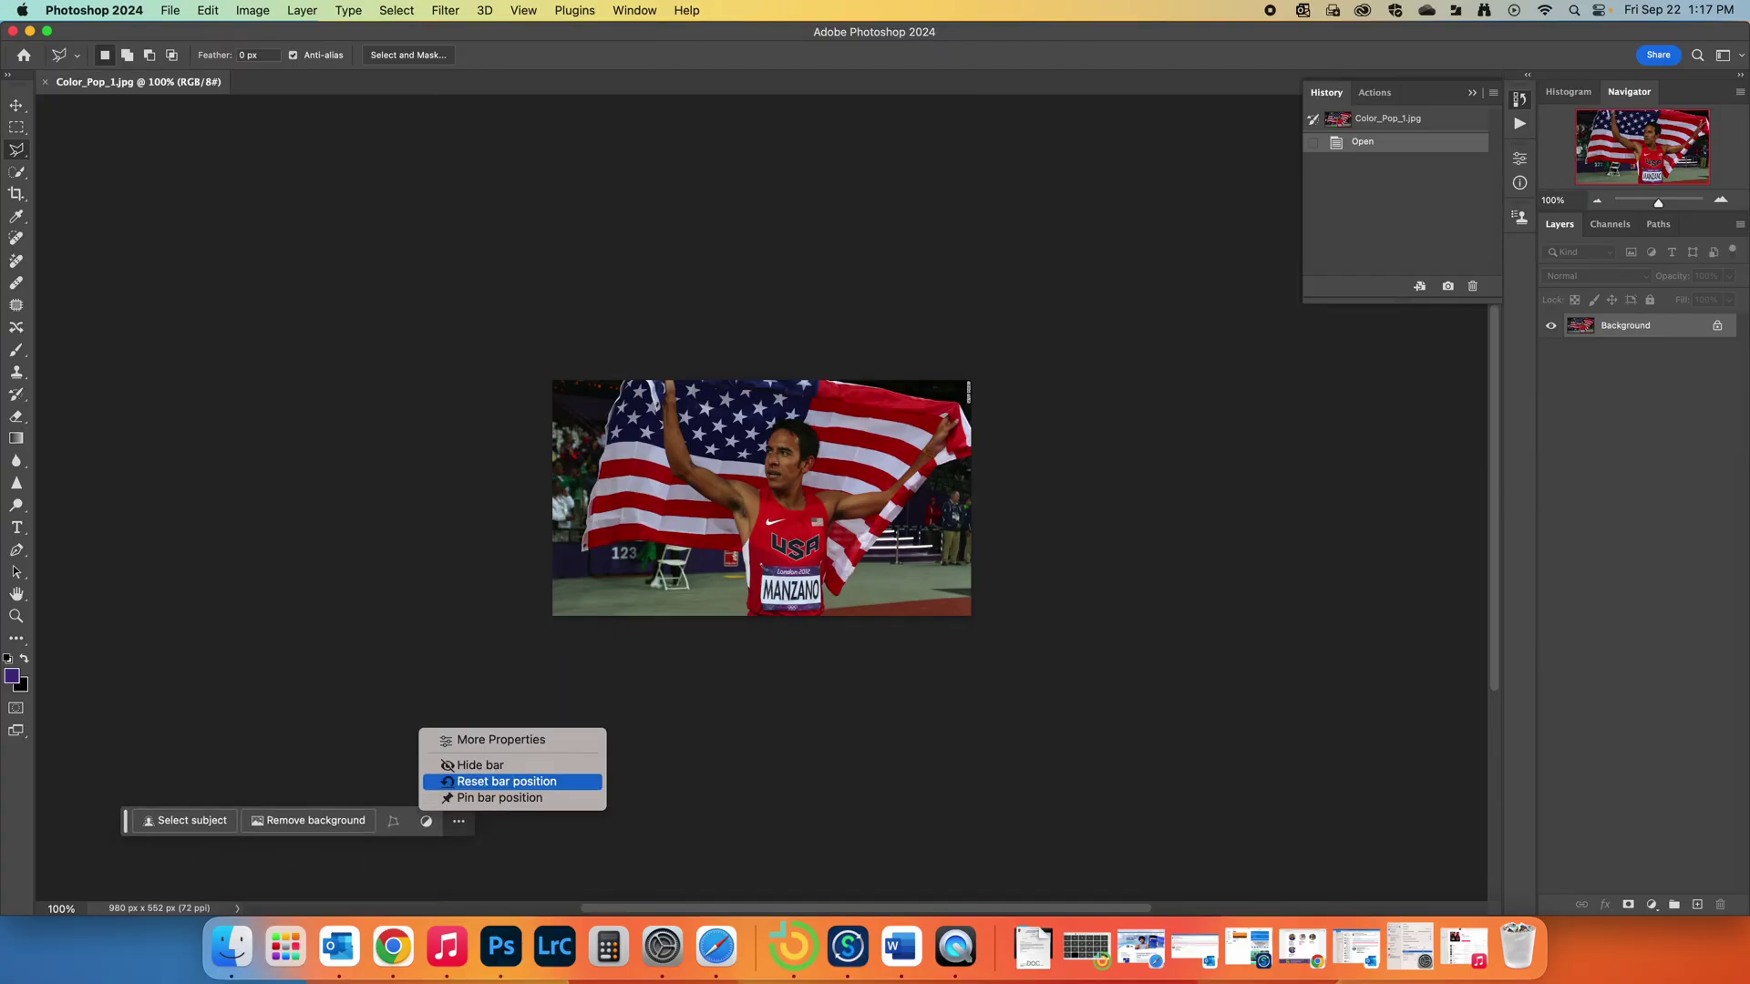
pyautogui.click(474, 766)
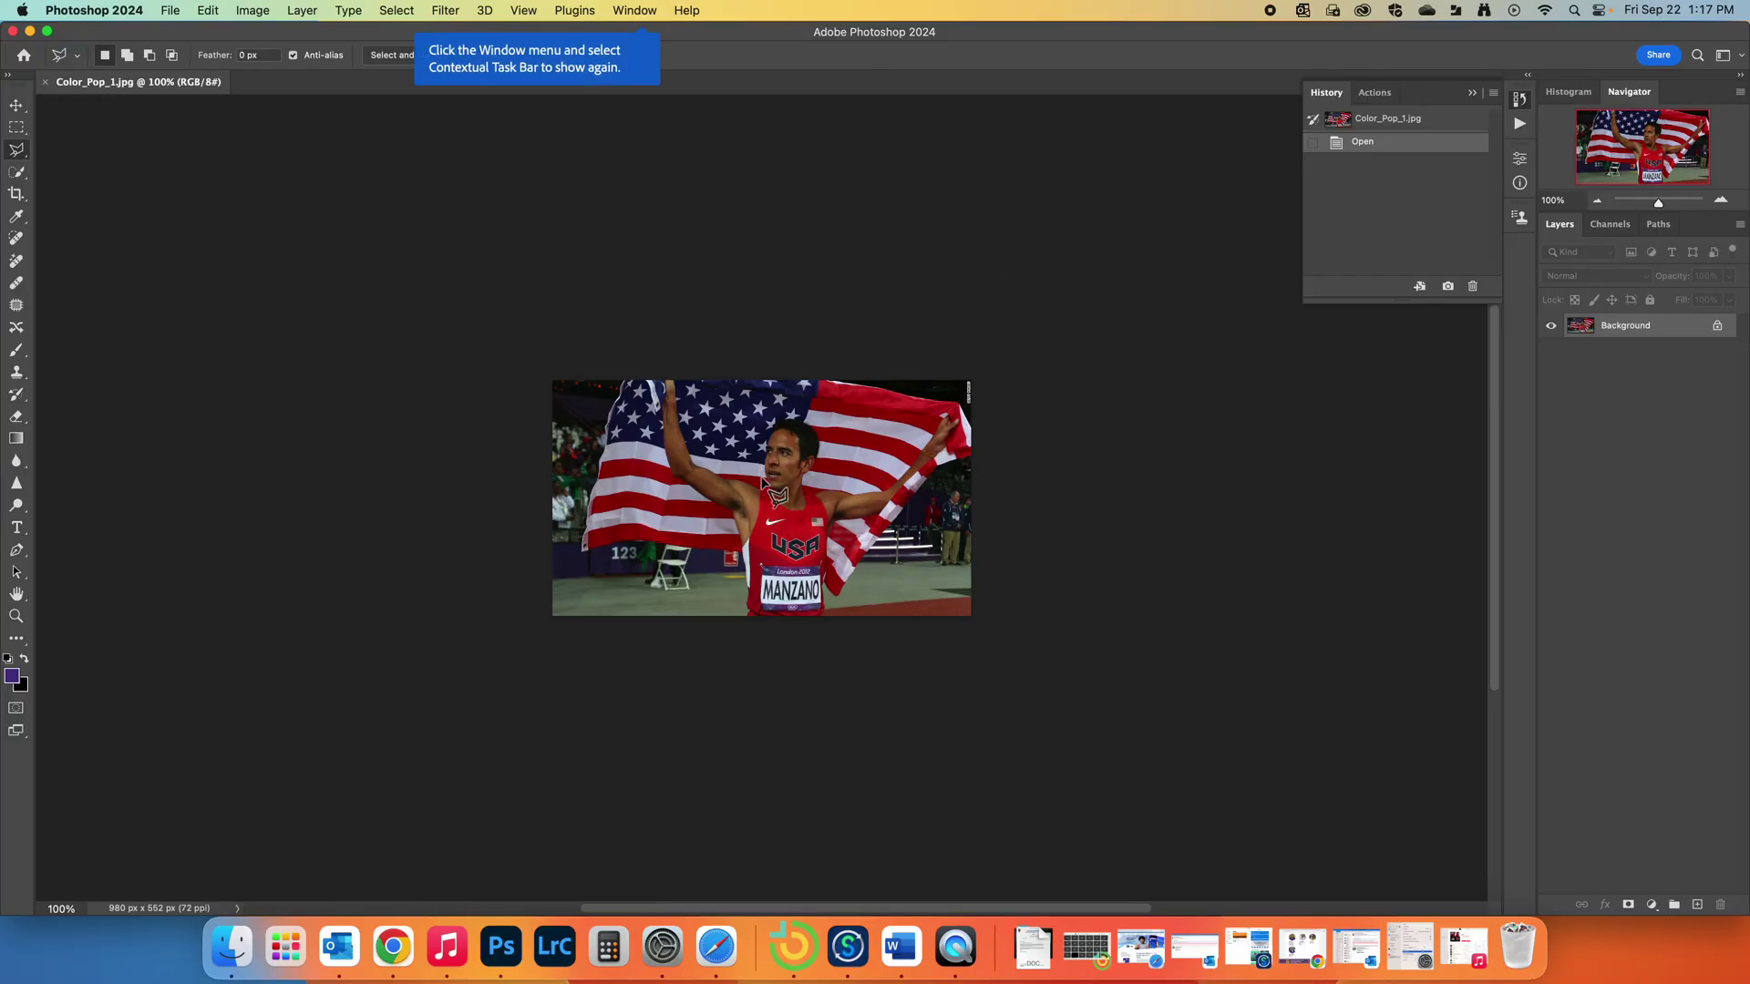
# Step: Collapse the History panel, choose the Photography workspace and reset it
pyautogui.scroll(5, 763, 483)
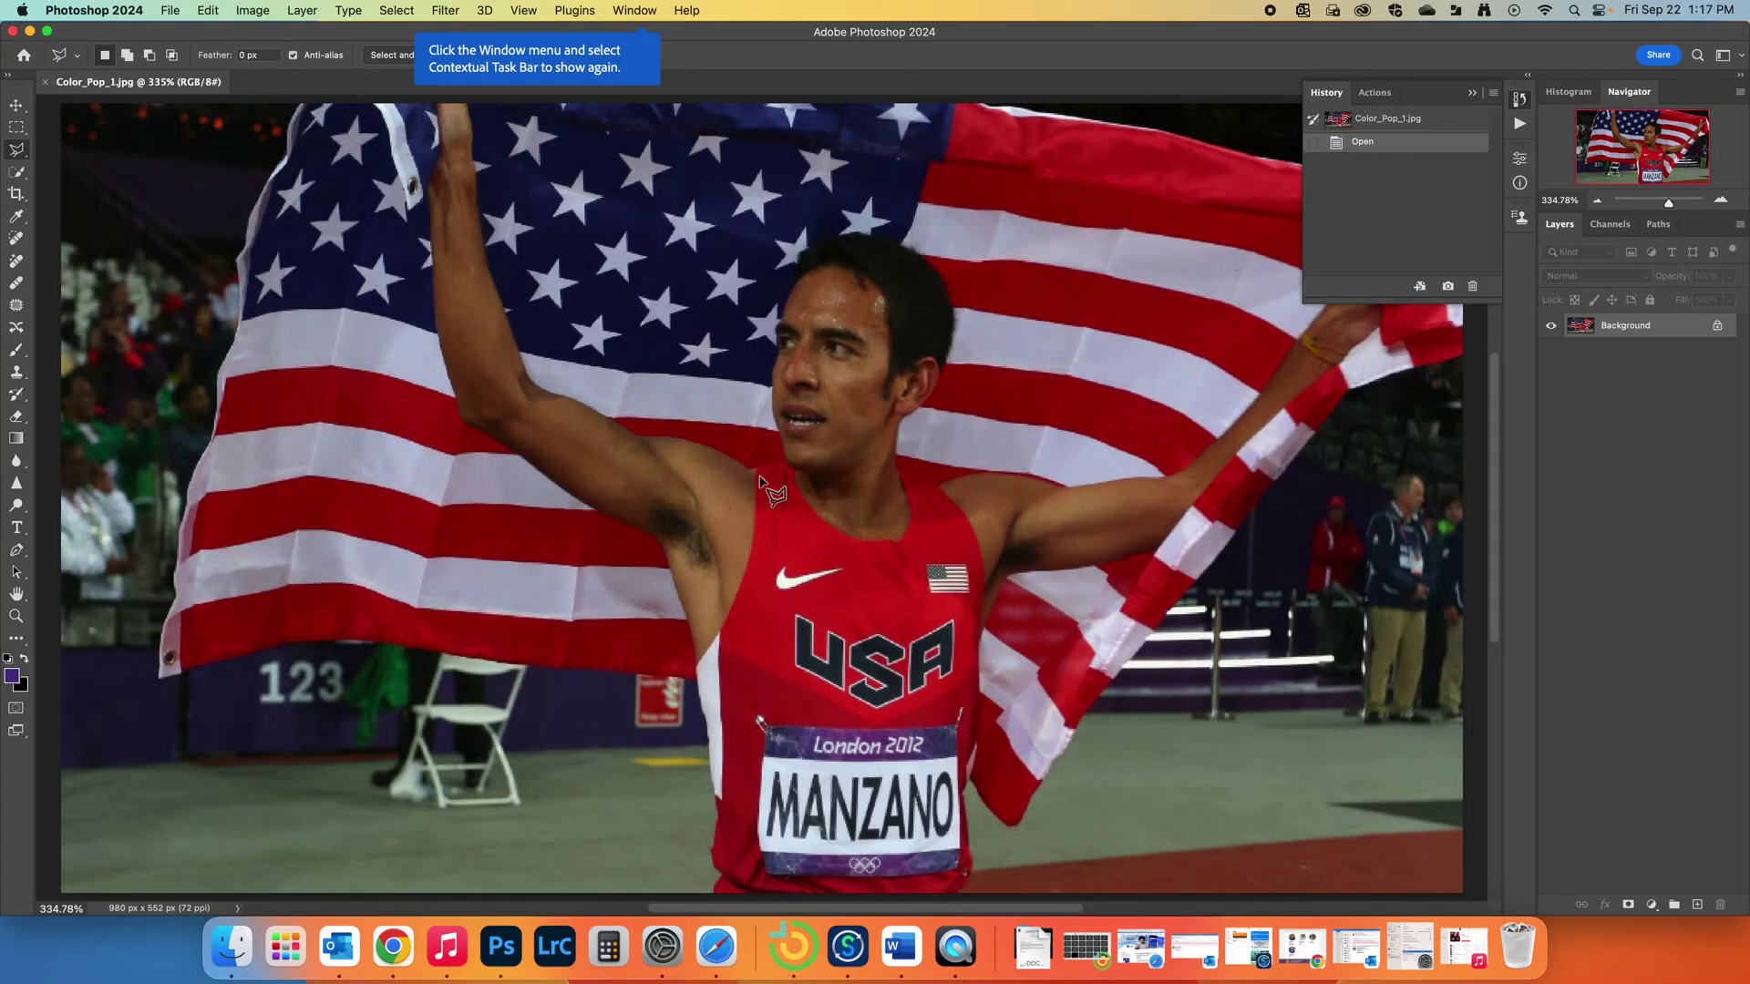
pyautogui.click(1474, 93)
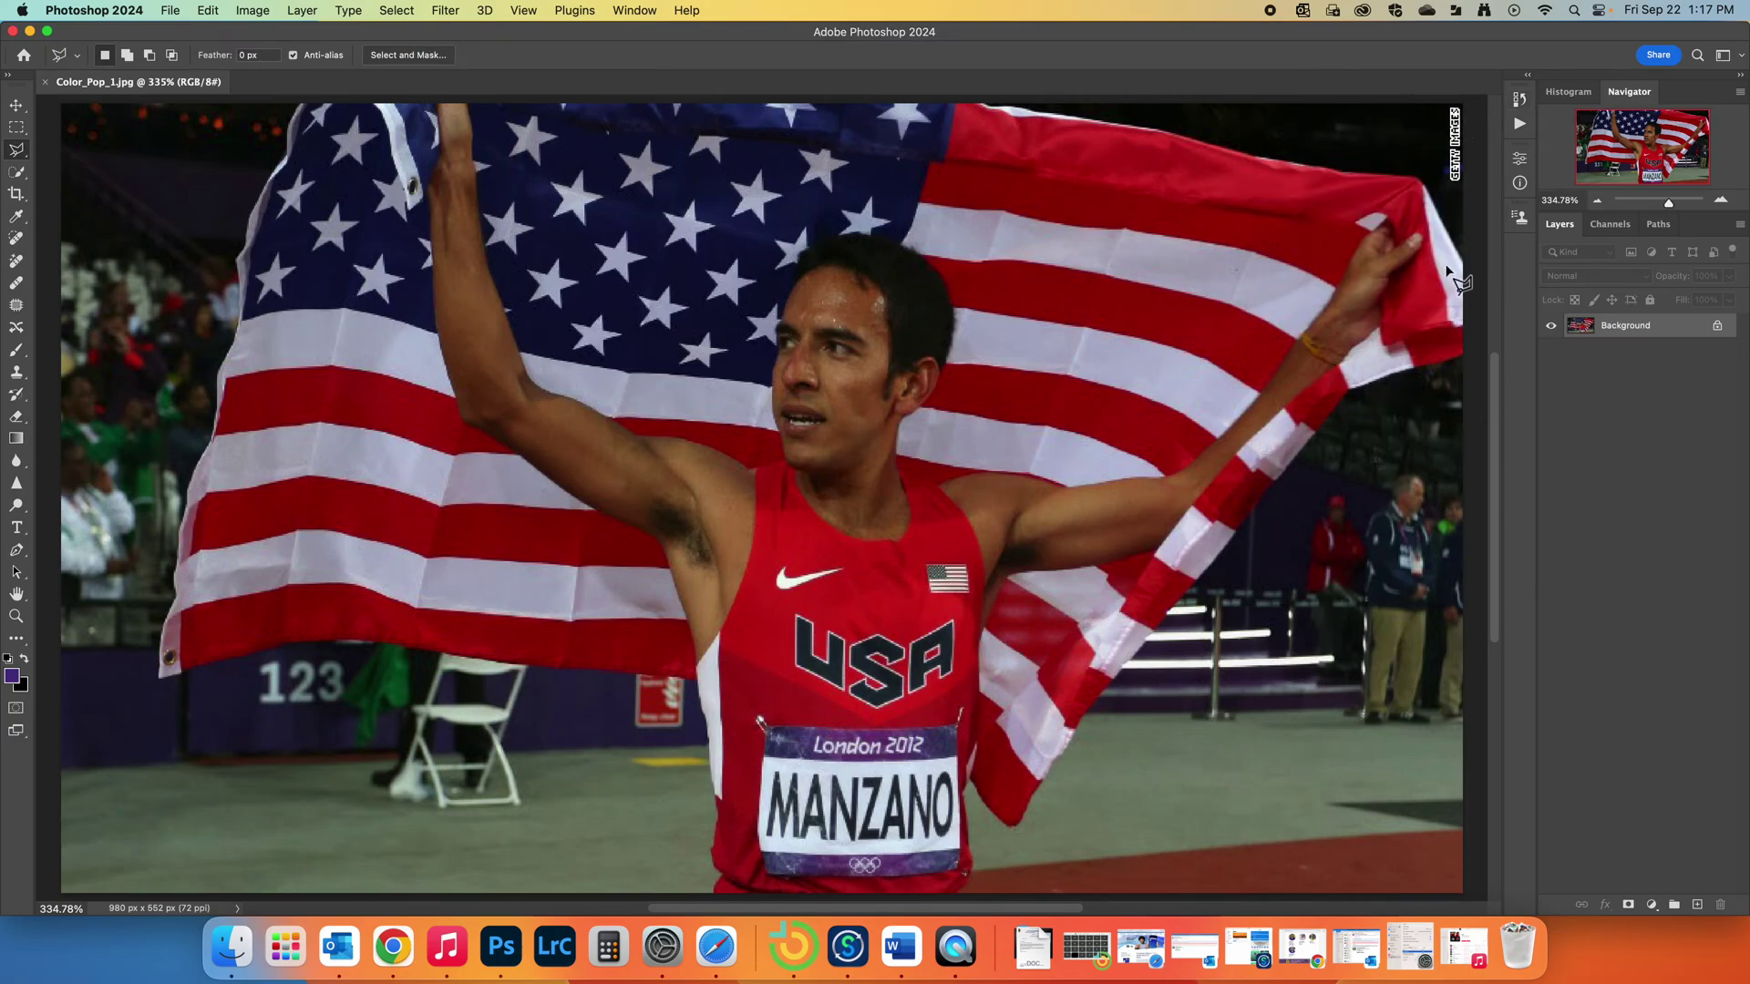
pyautogui.click(1727, 61)
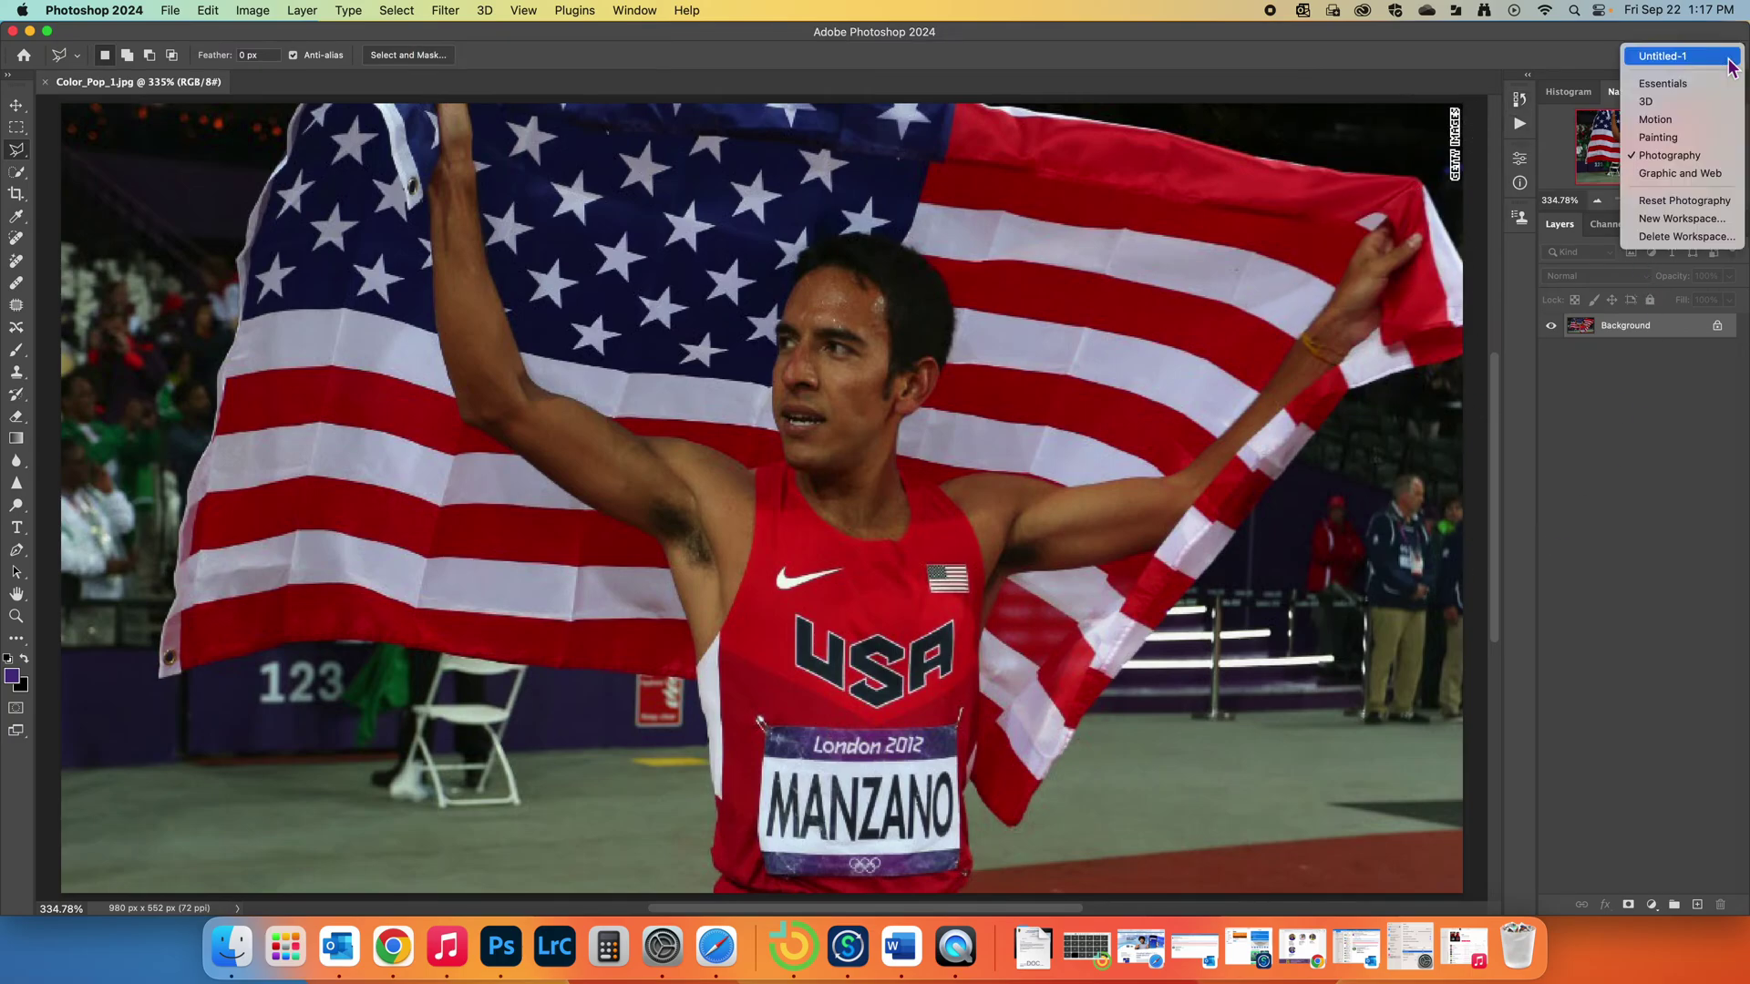
pyautogui.click(1669, 155)
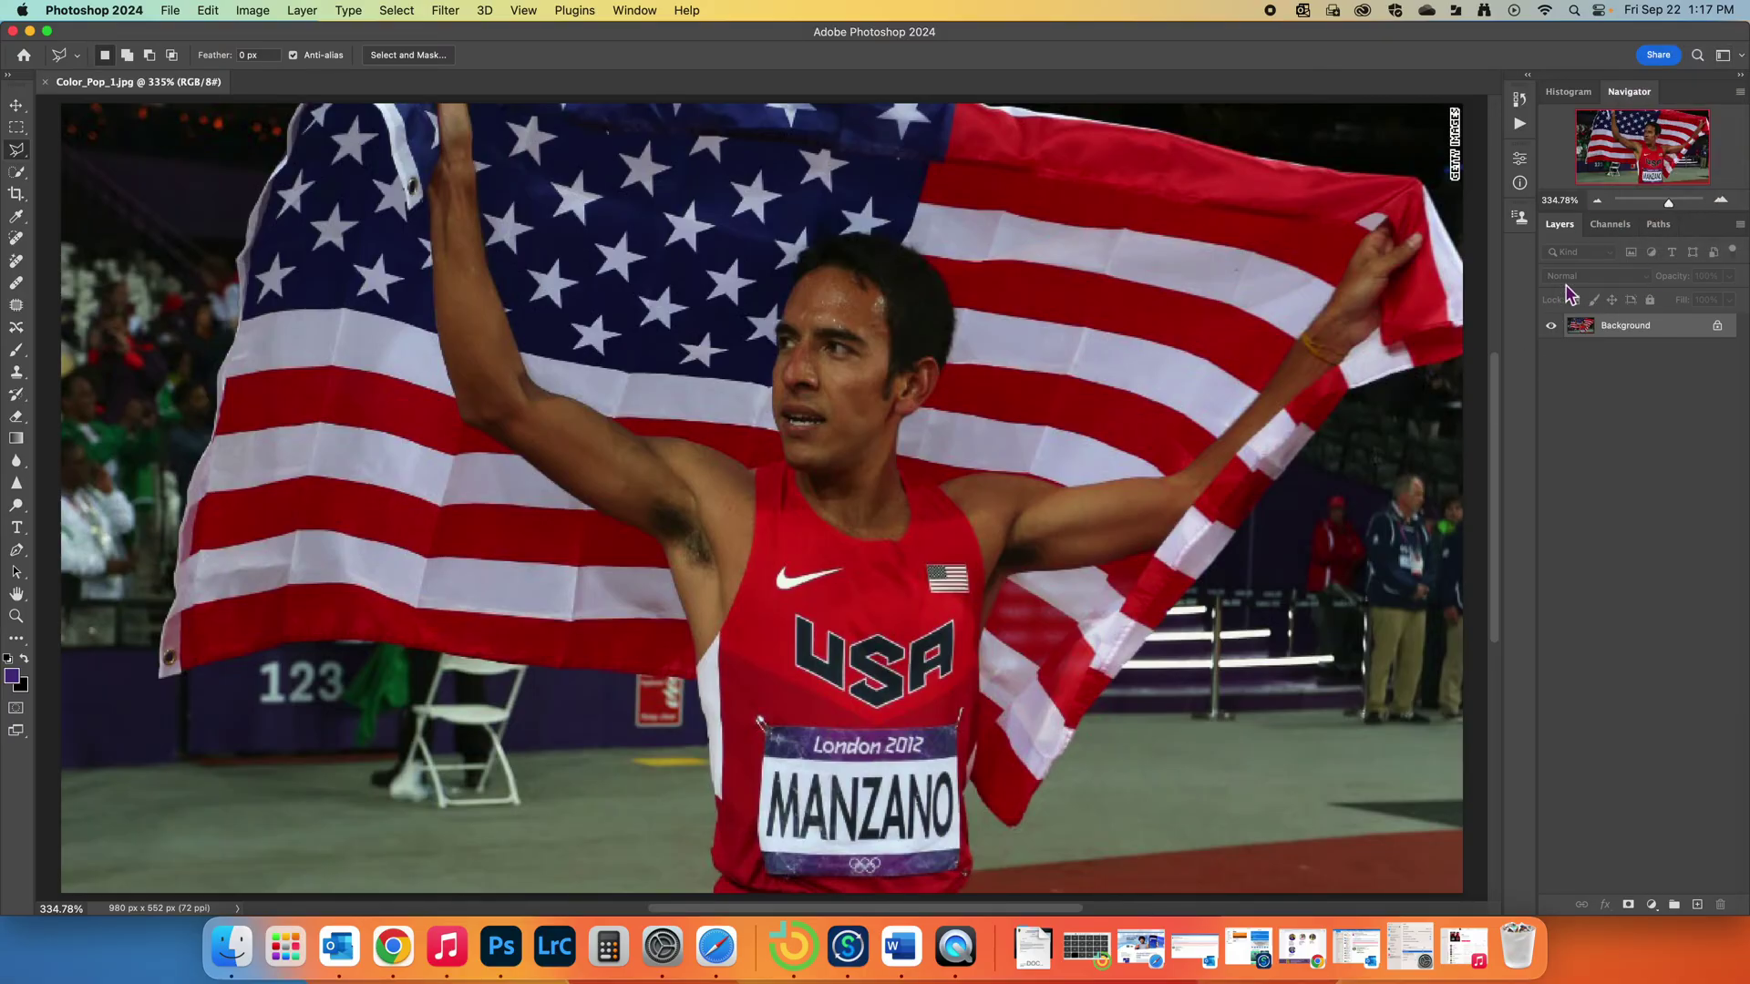
pyautogui.click(1728, 59)
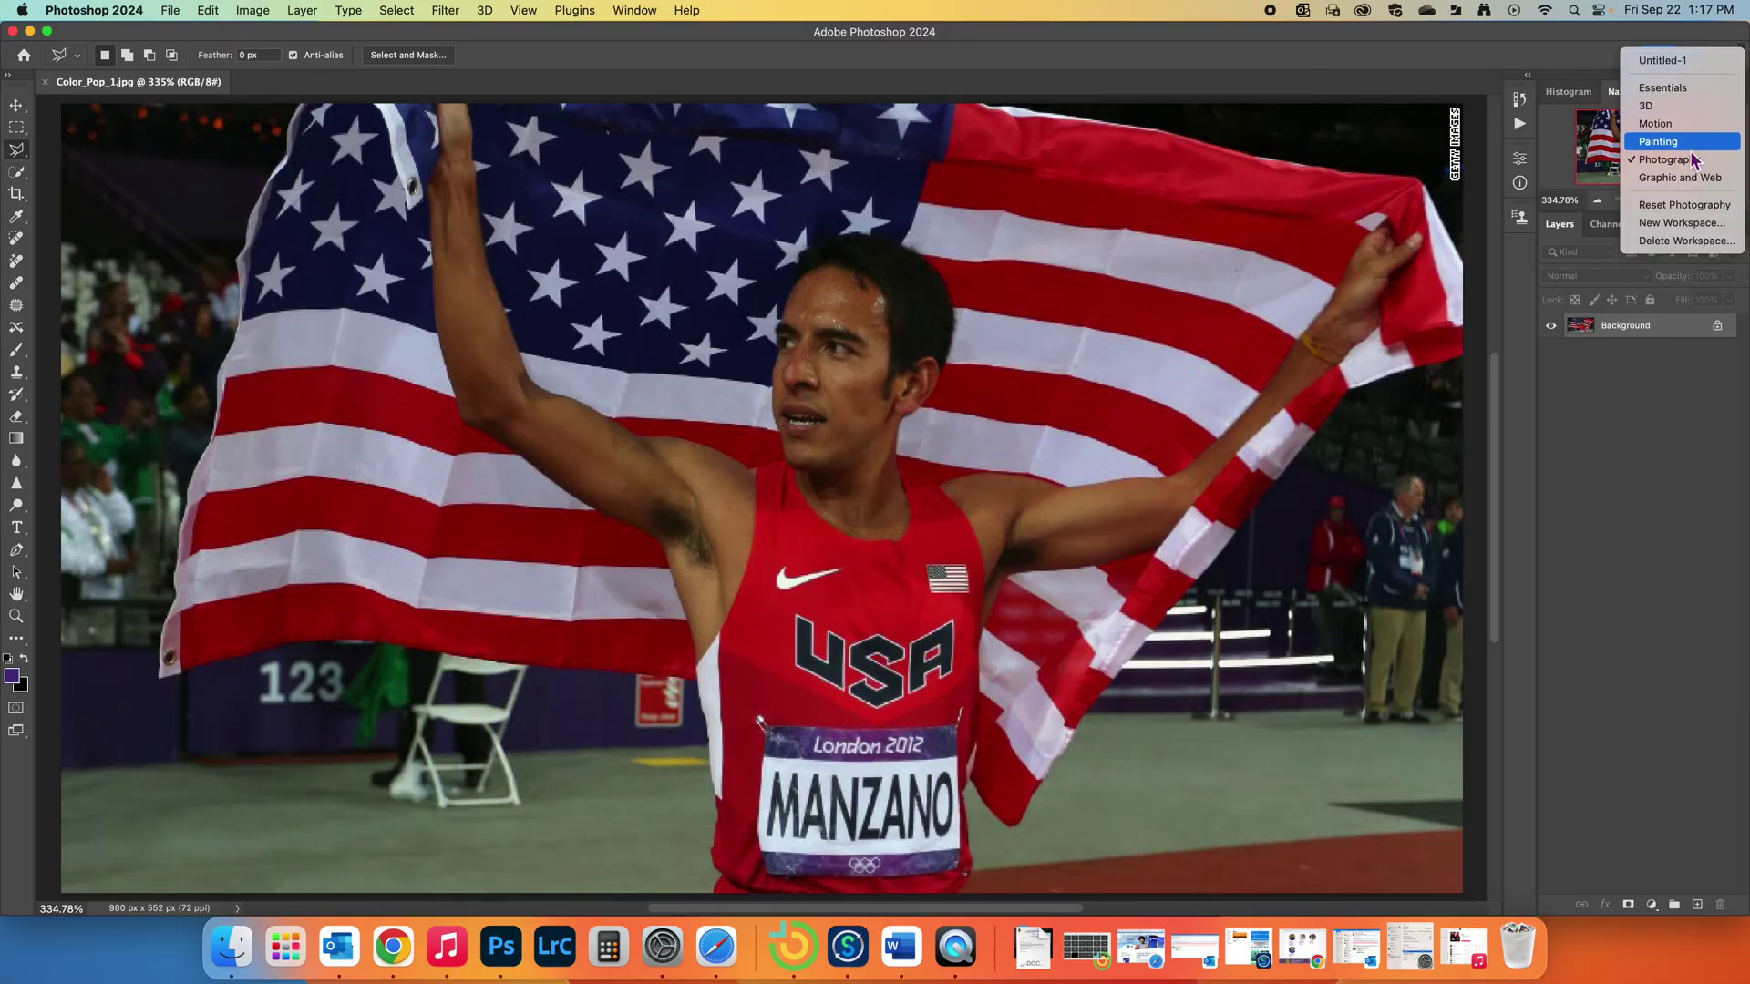
pyautogui.click(1676, 211)
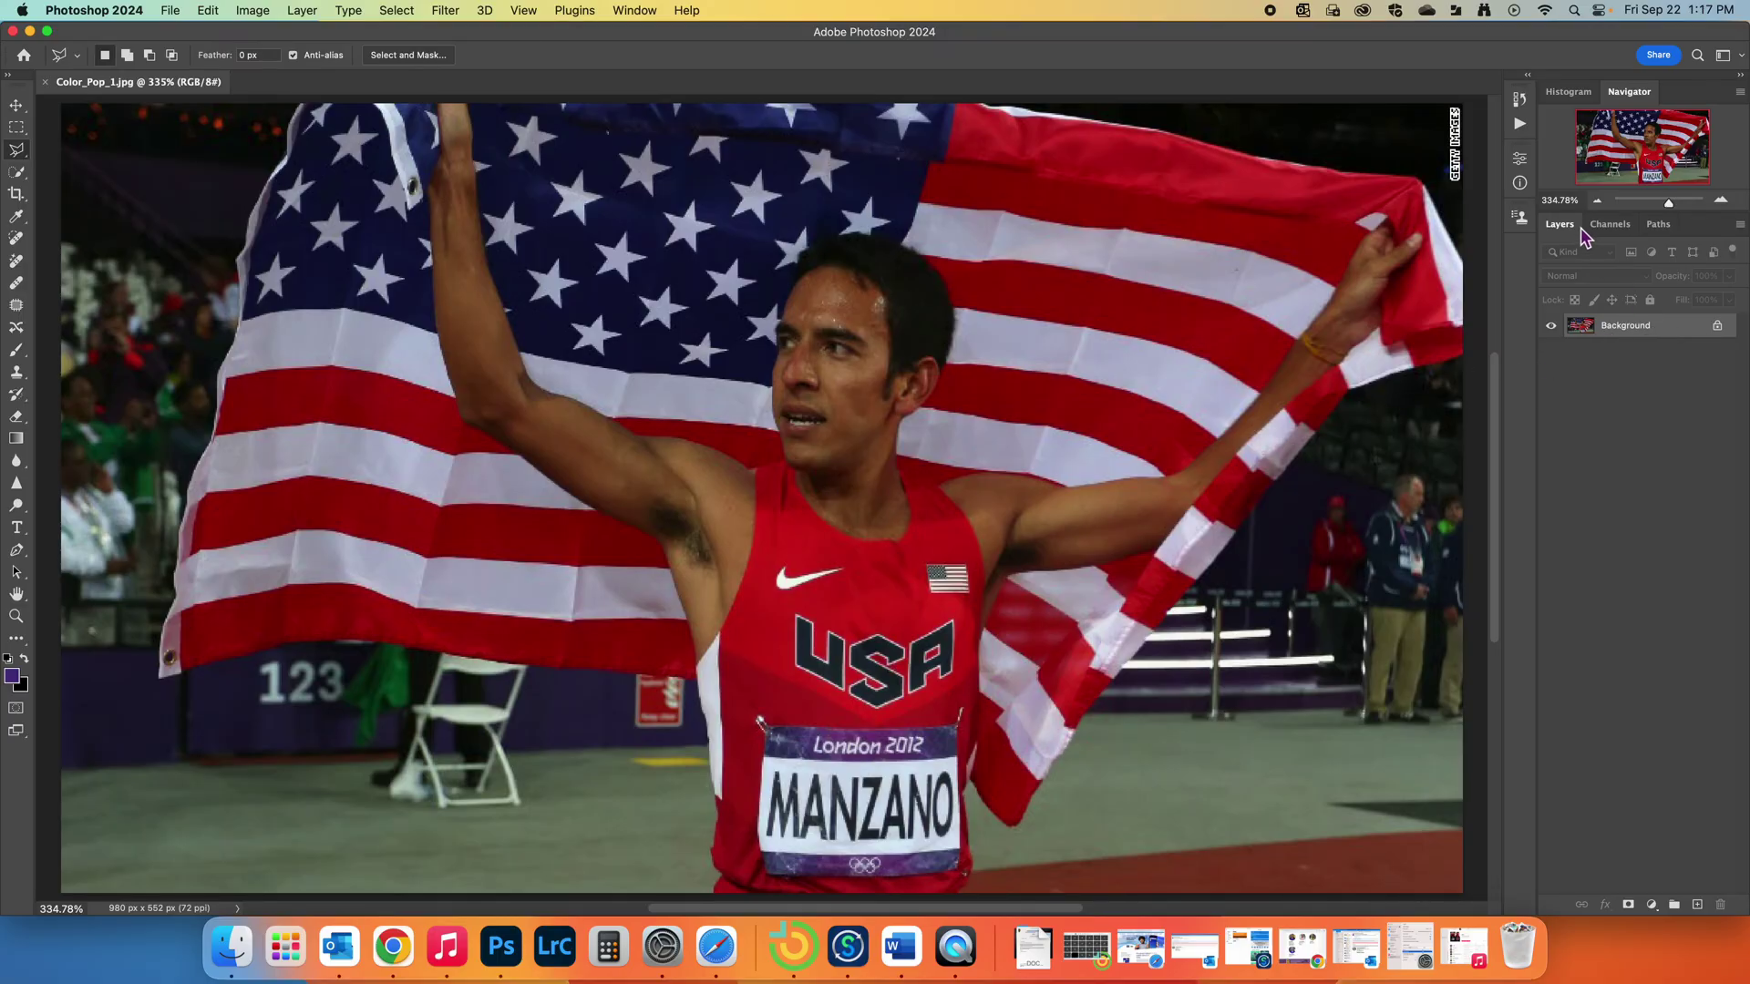
# Step: Unlock the Background layer and duplicate it
pyautogui.click(1718, 328)
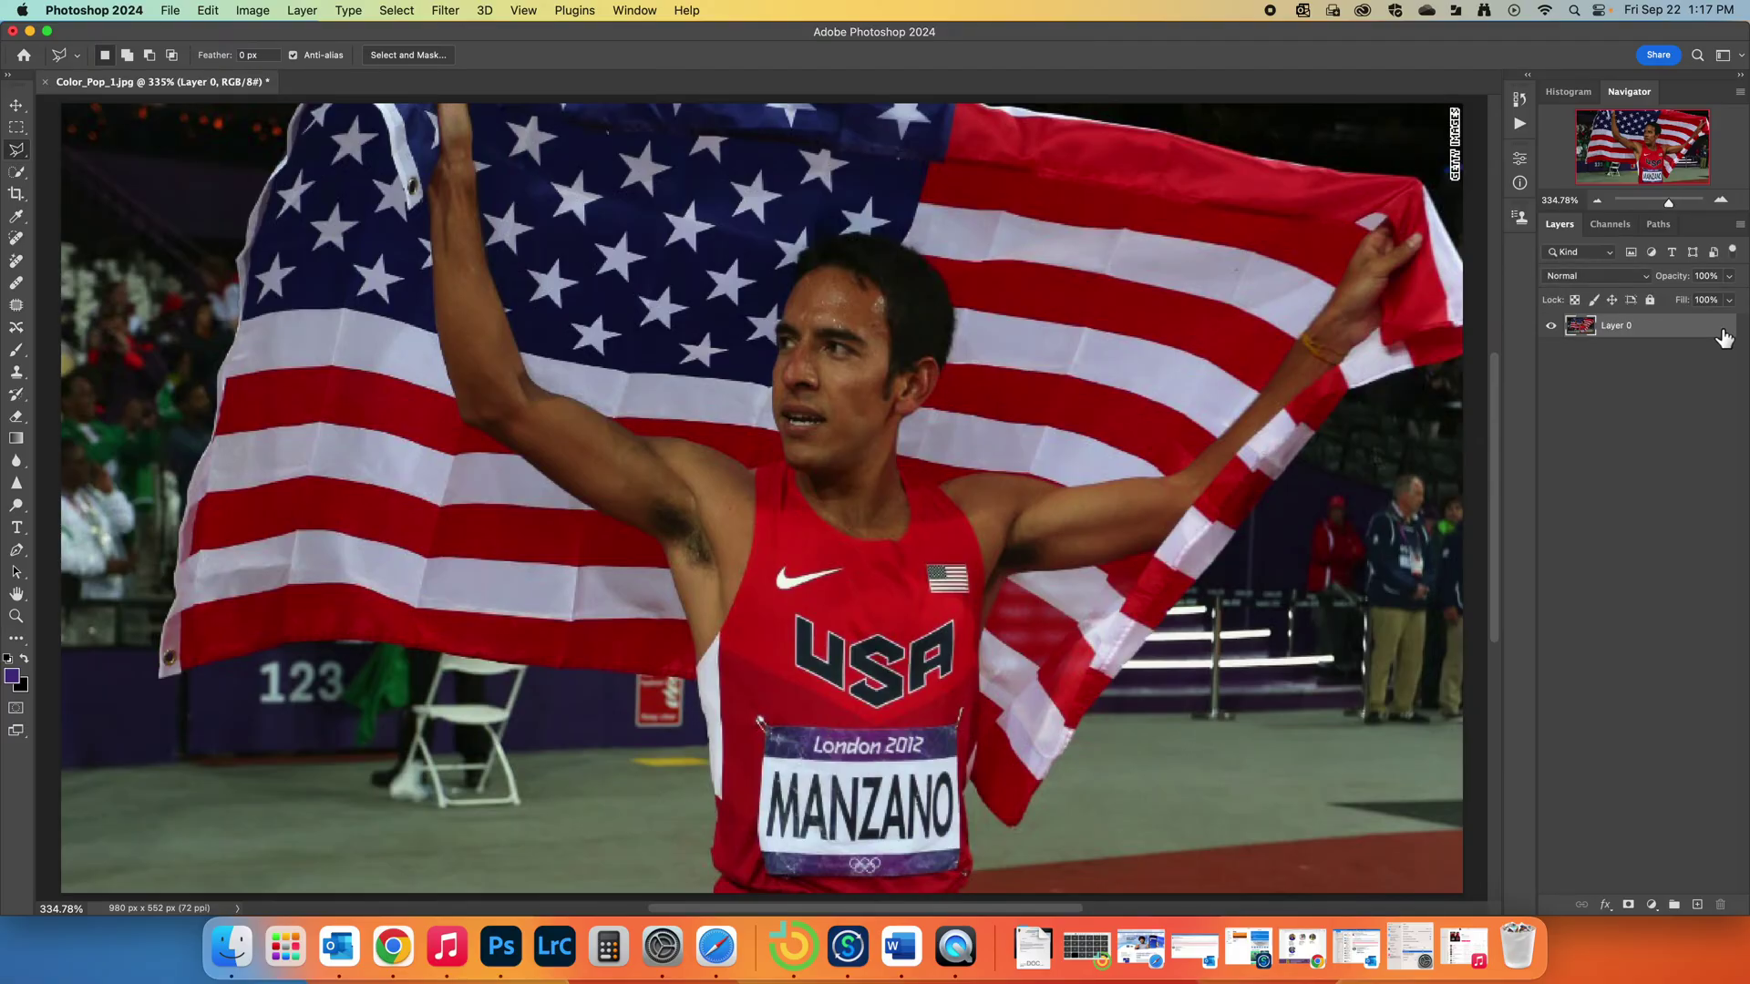
pyautogui.moveTo(1638, 335); pyautogui.dragTo(1705, 912)
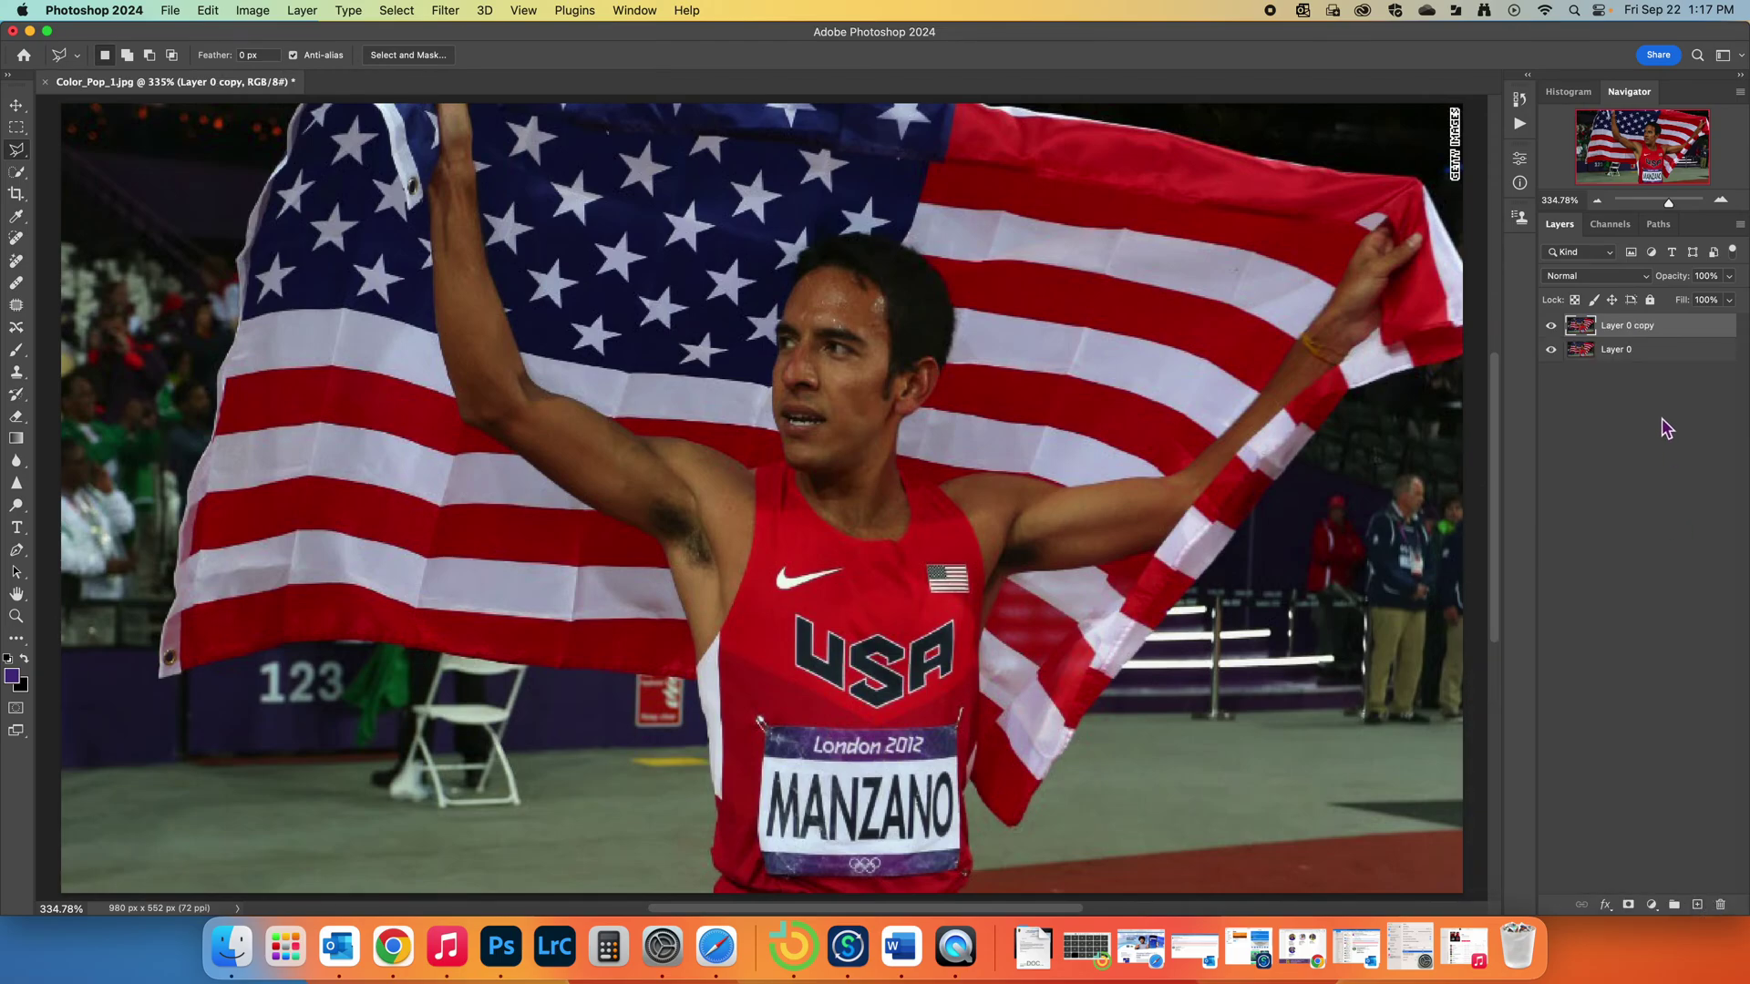
# Step: Convert the lower of the two layers to grayscale with the Black & White adjustment, keeping the Default preset
pyautogui.click(1633, 362)
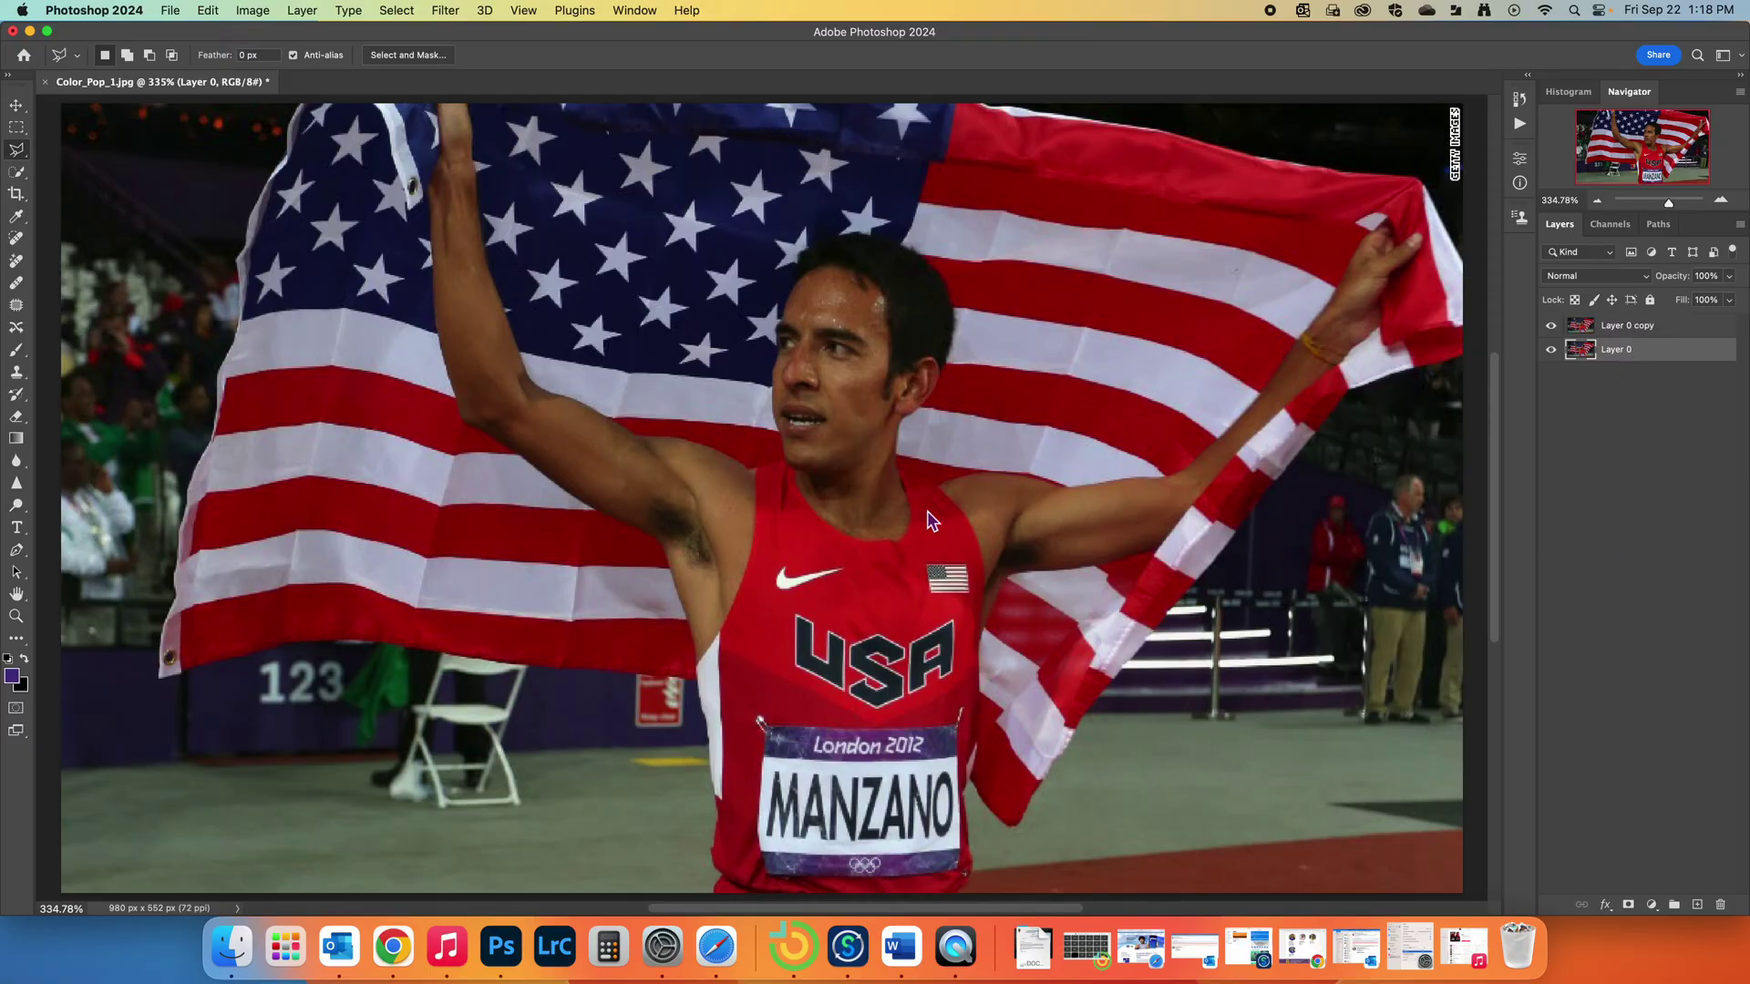
pyautogui.click(254, 11)
pyautogui.moveTo(280, 65)
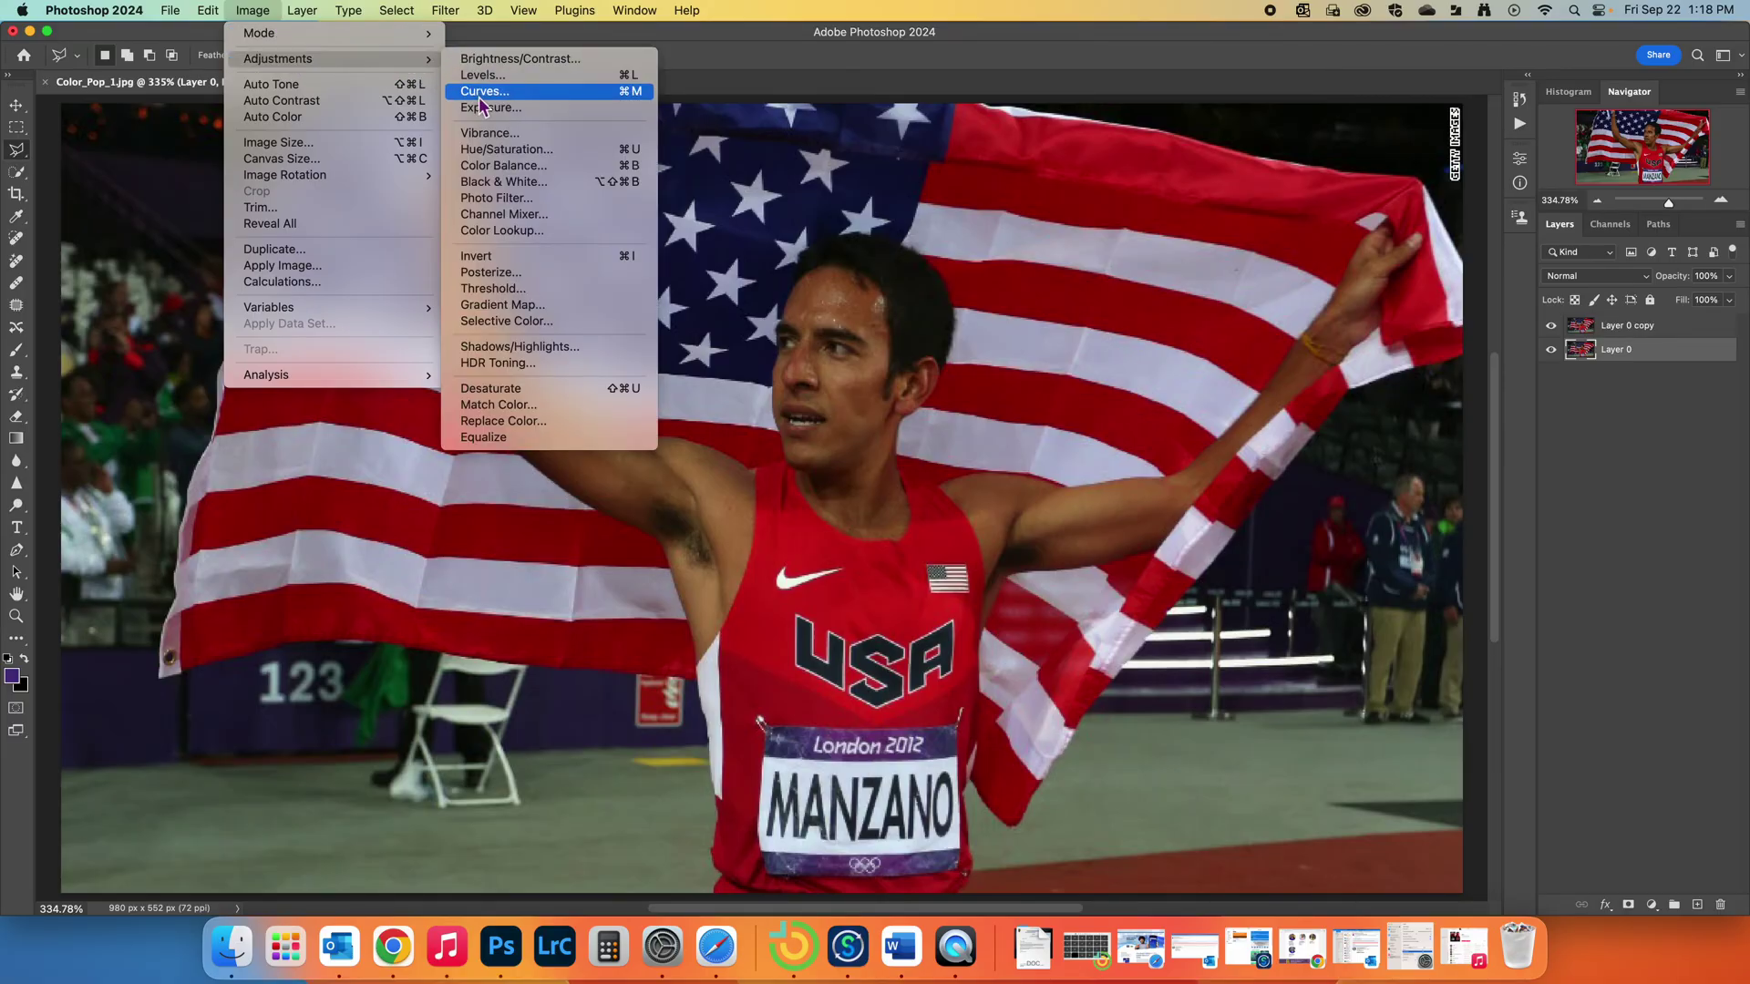
pyautogui.click(527, 184)
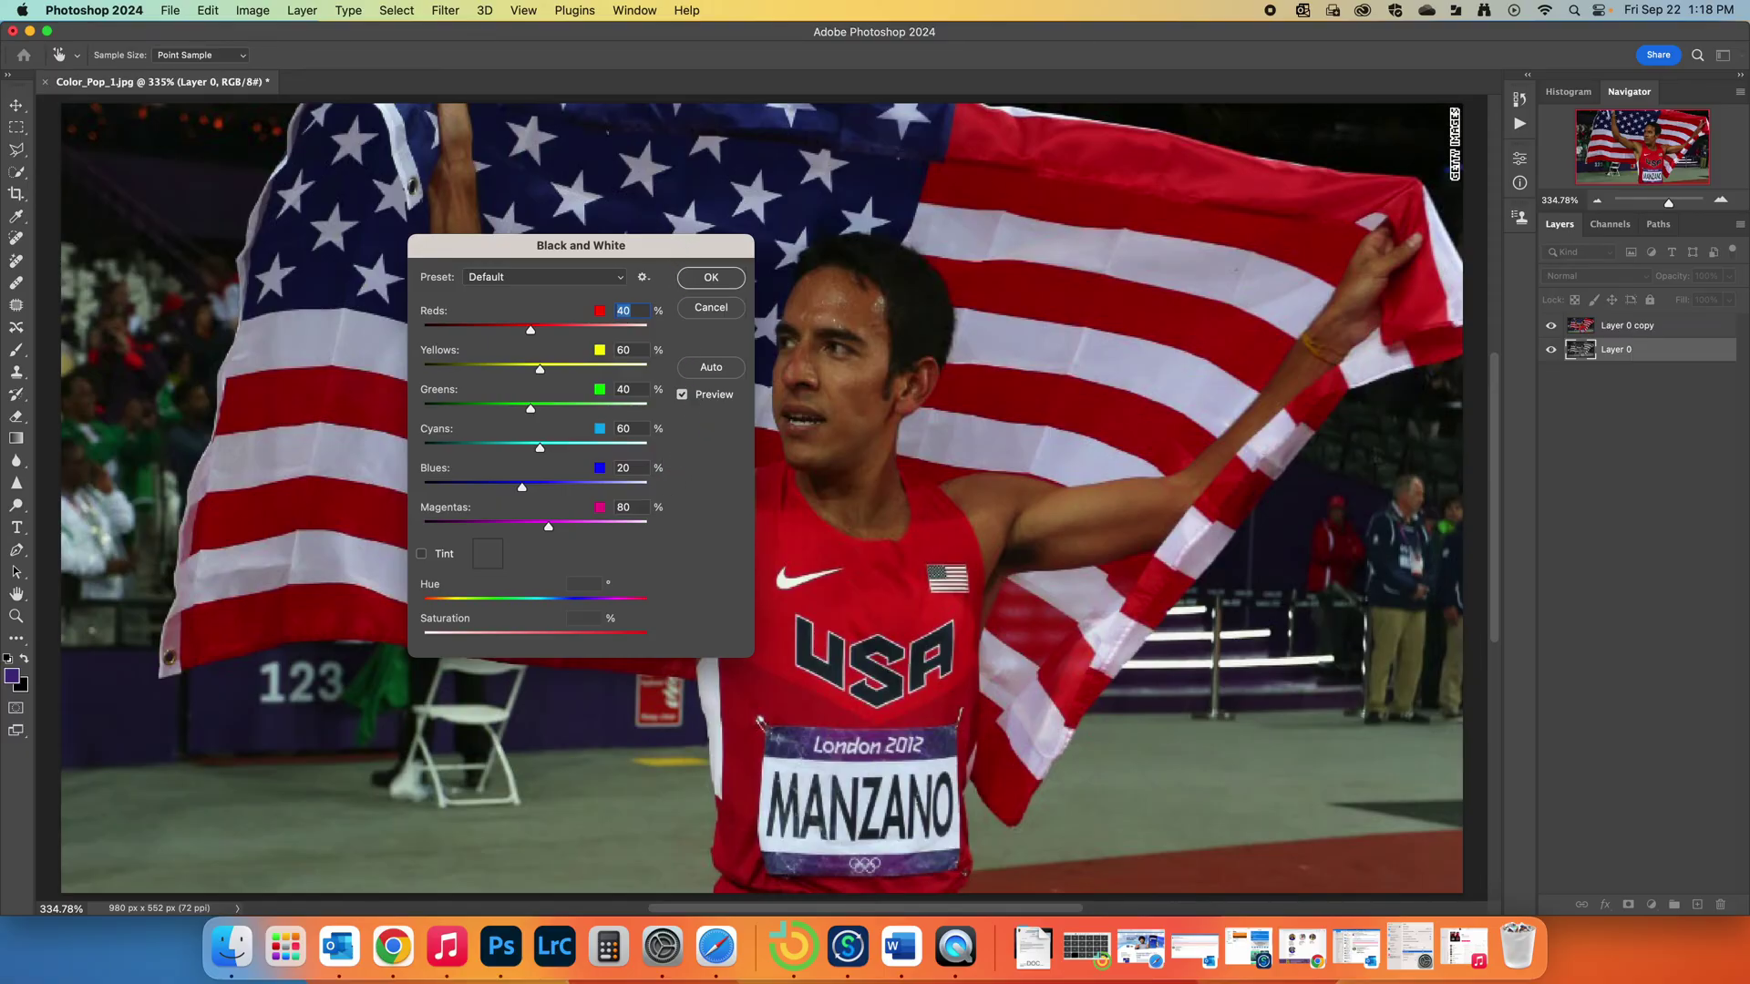
pyautogui.click(713, 283)
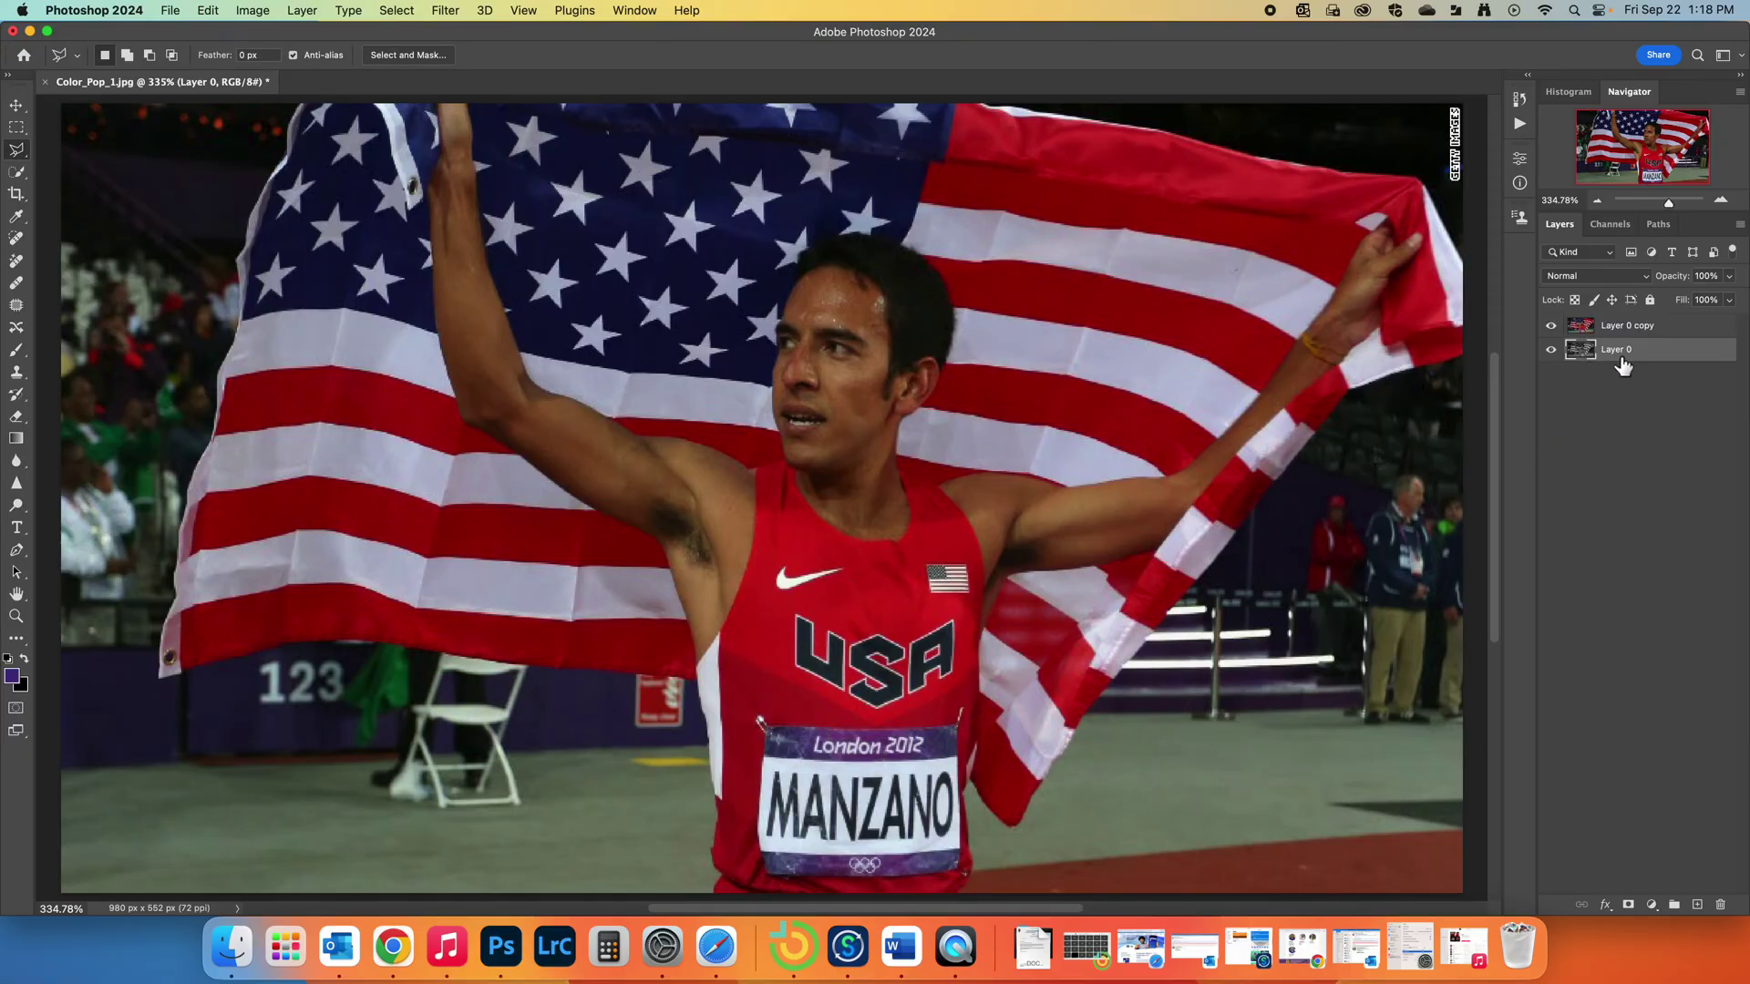
# Step: Move the black-and-white layer above the color copy to preview it, and return it underneath
pyautogui.moveTo(1621, 360); pyautogui.dragTo(1618, 317)
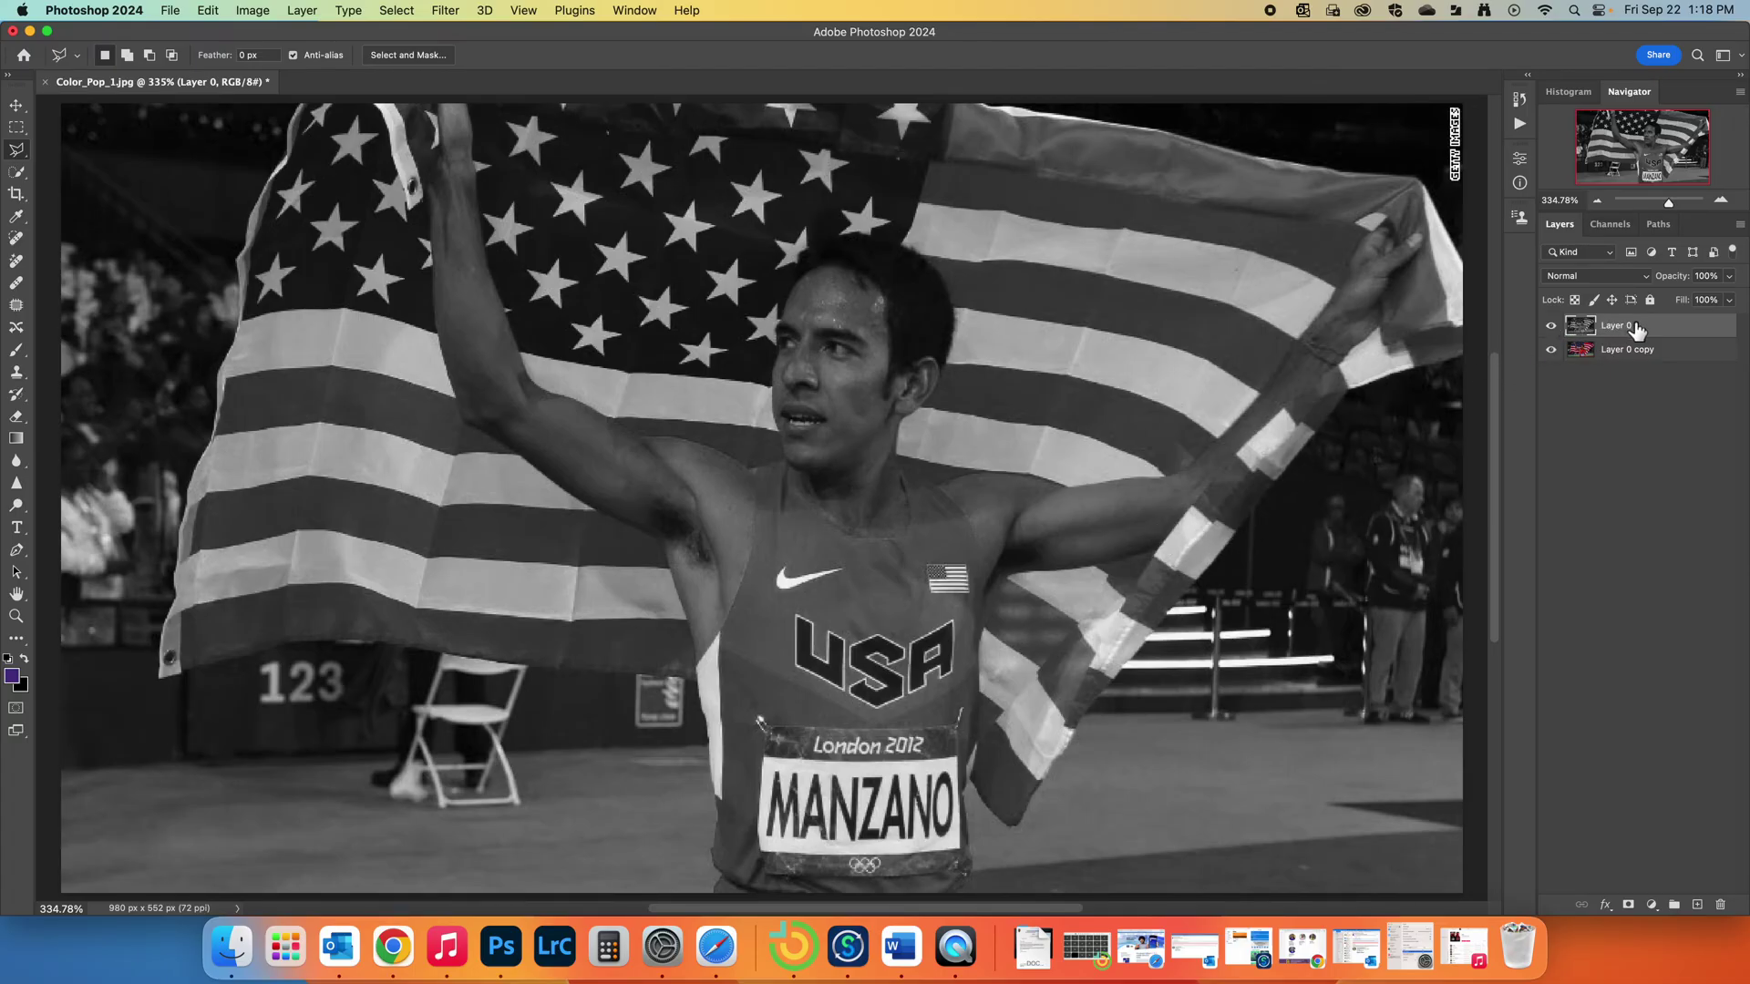
pyautogui.moveTo(1636, 330); pyautogui.dragTo(1629, 363)
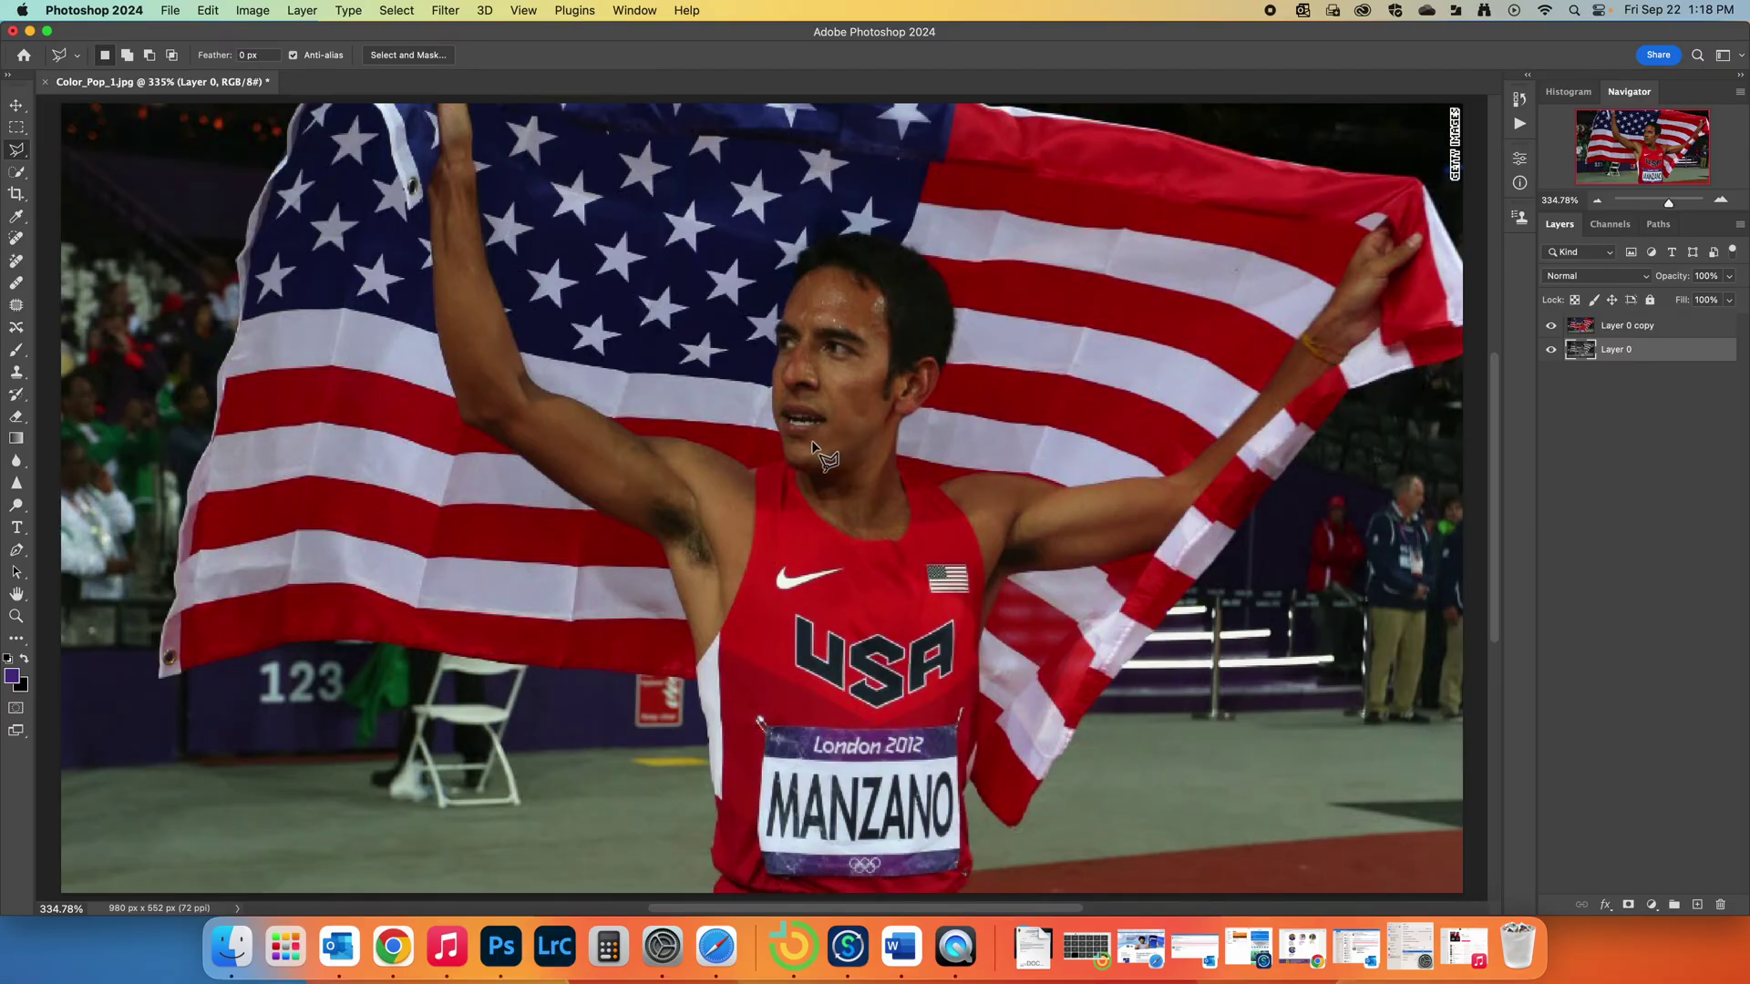
# Step: Select the athlete together with the flag by tracing a closed outline around them with the Magnetic Lasso Tool
pyautogui.rightClick(16, 150)
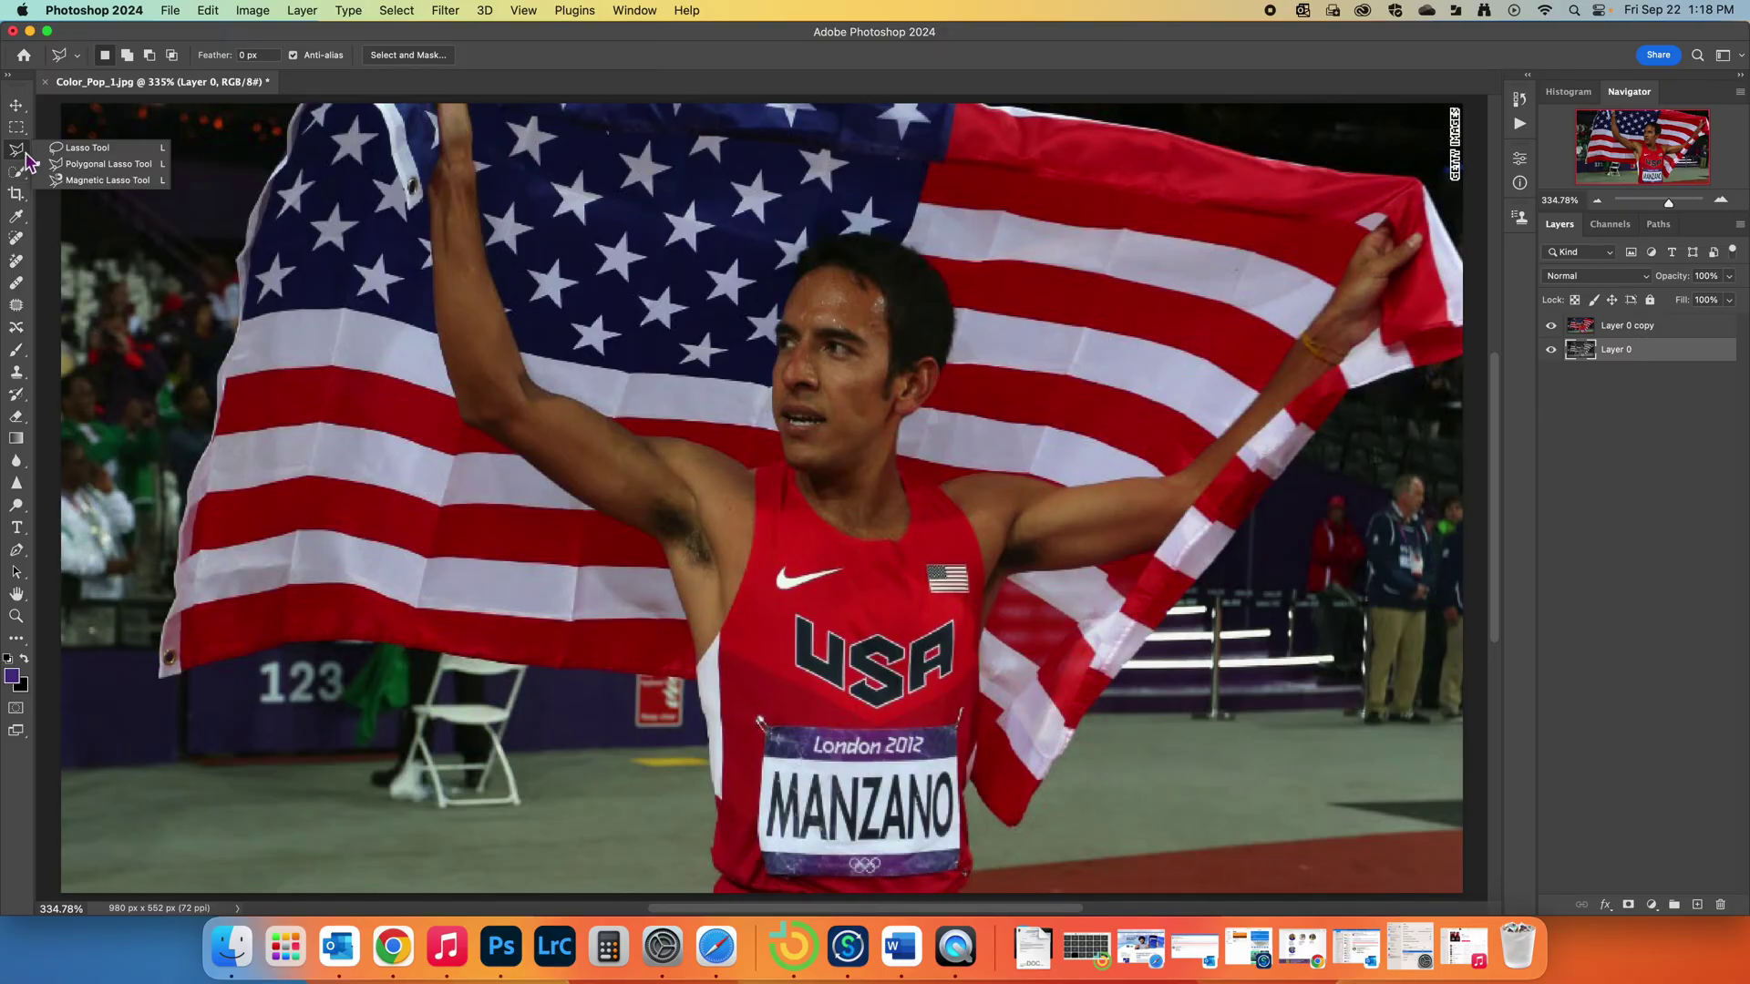
pyautogui.click(87, 148)
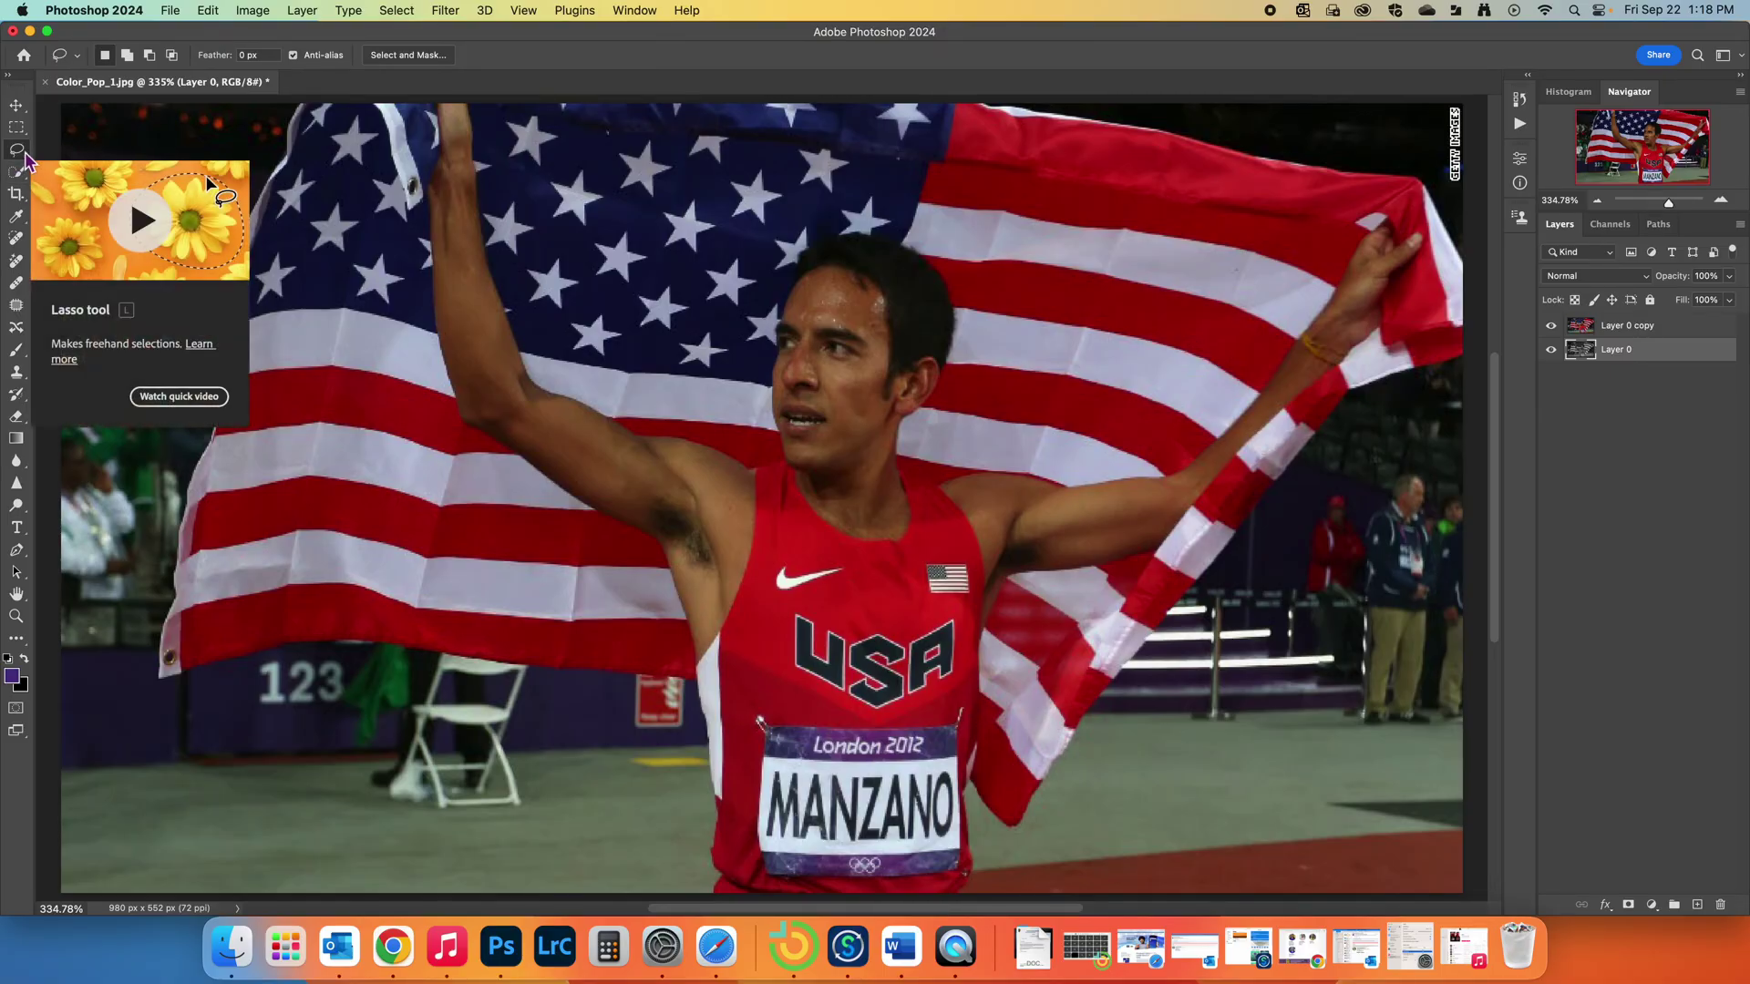
pyautogui.rightClick(17, 151)
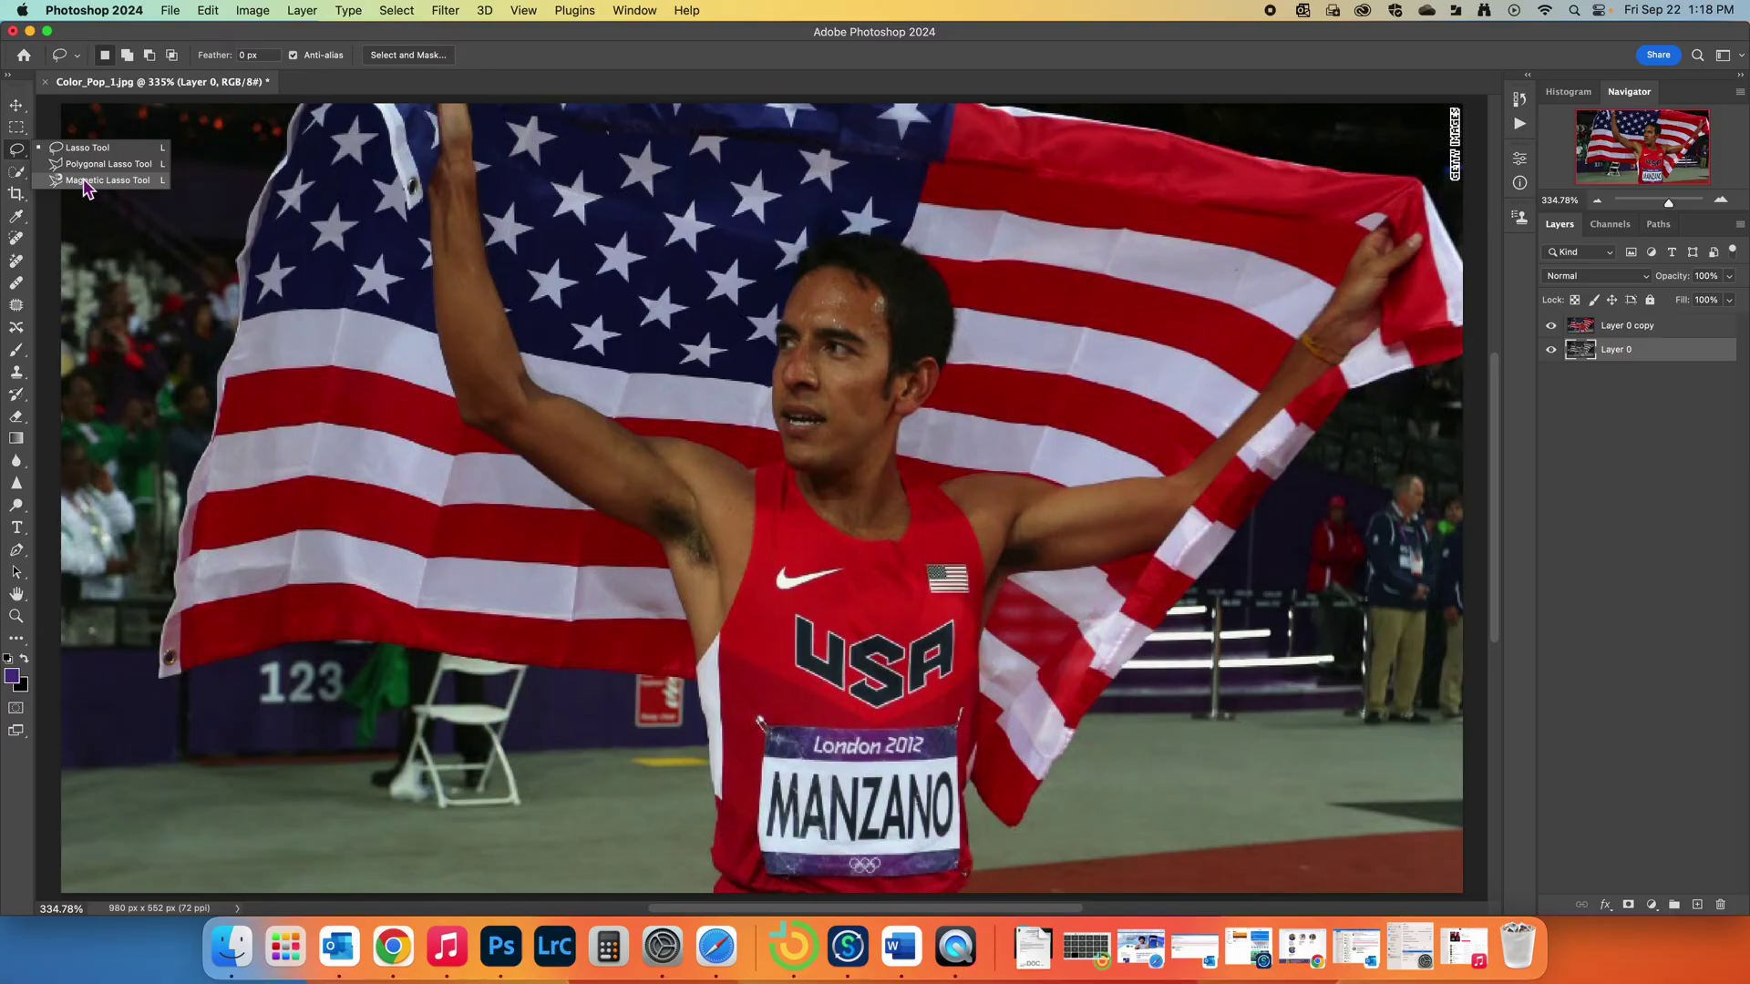
pyautogui.click(87, 185)
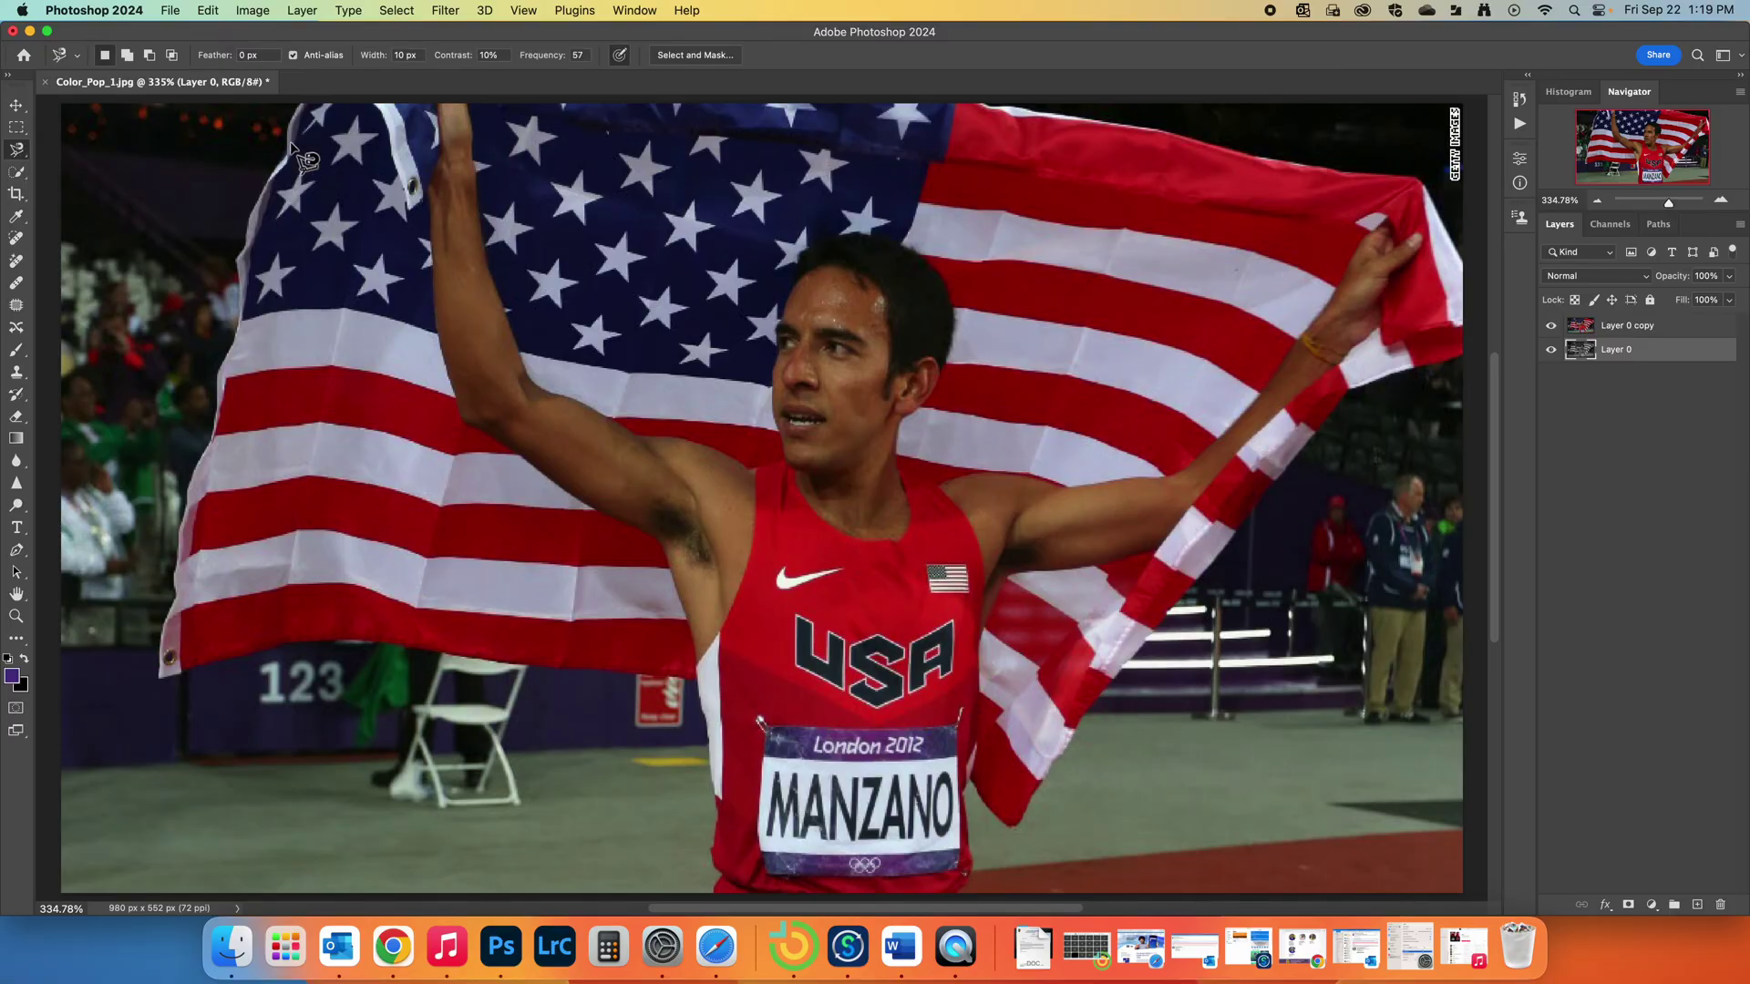
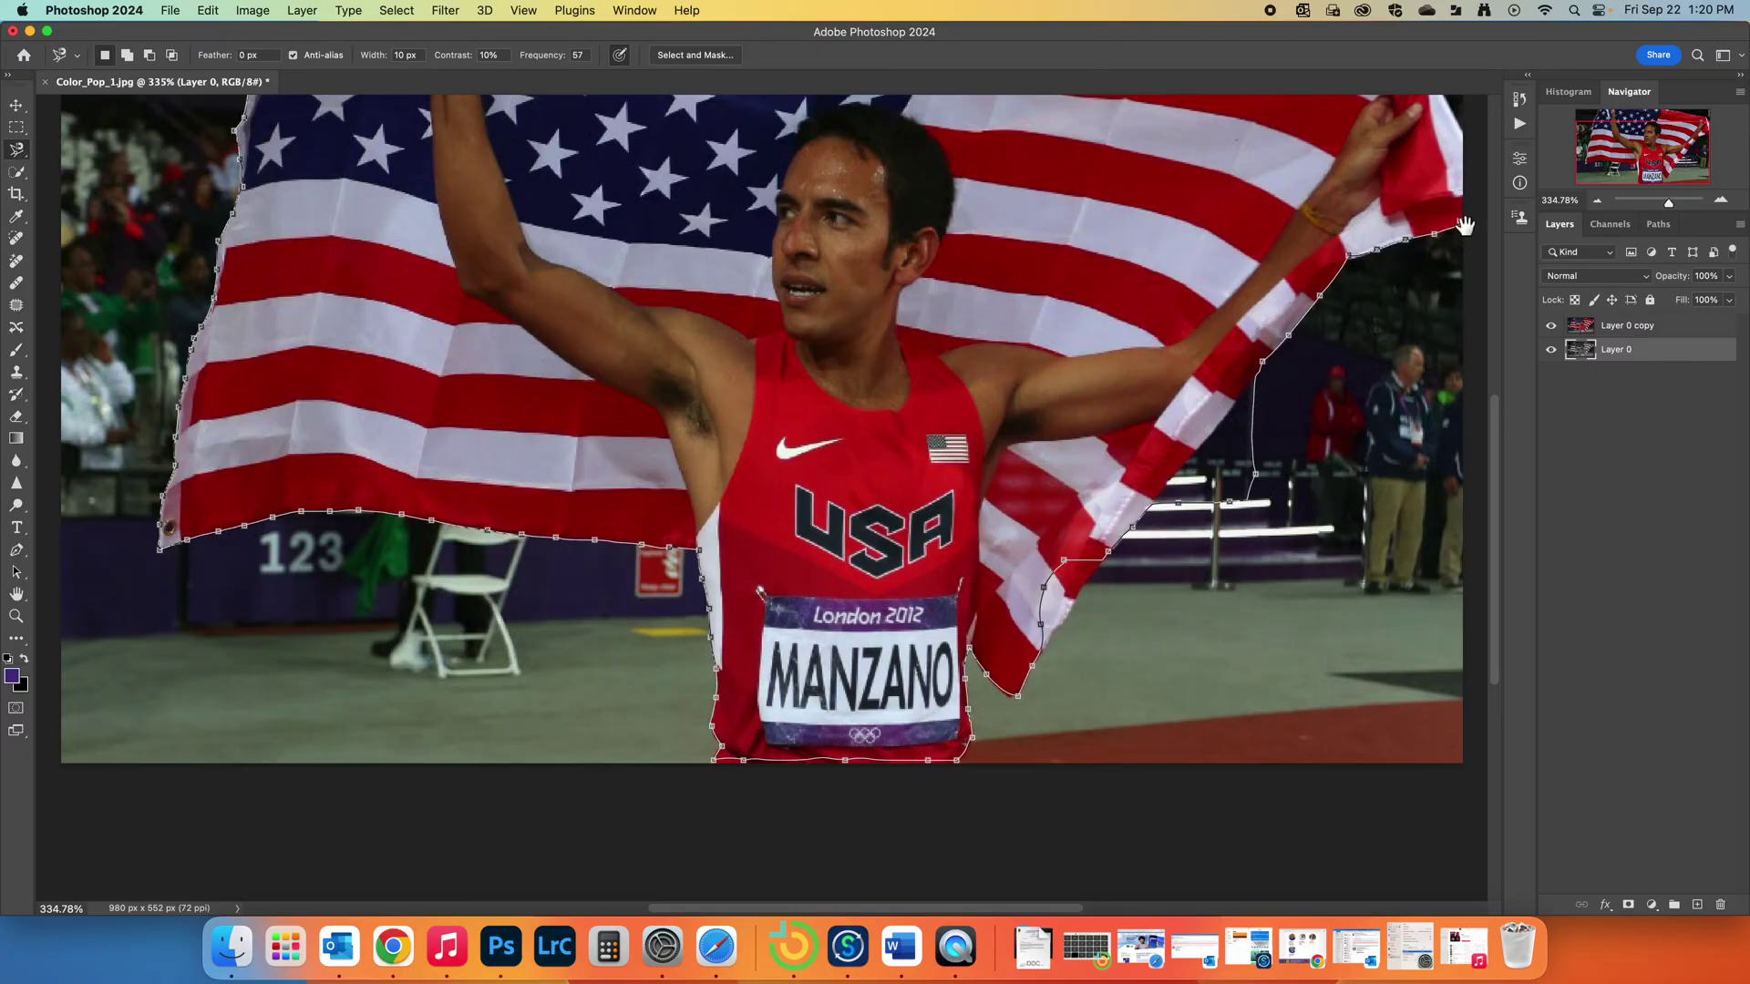
pyautogui.moveTo(1351, 188); pyautogui.dragTo(1242, 728)
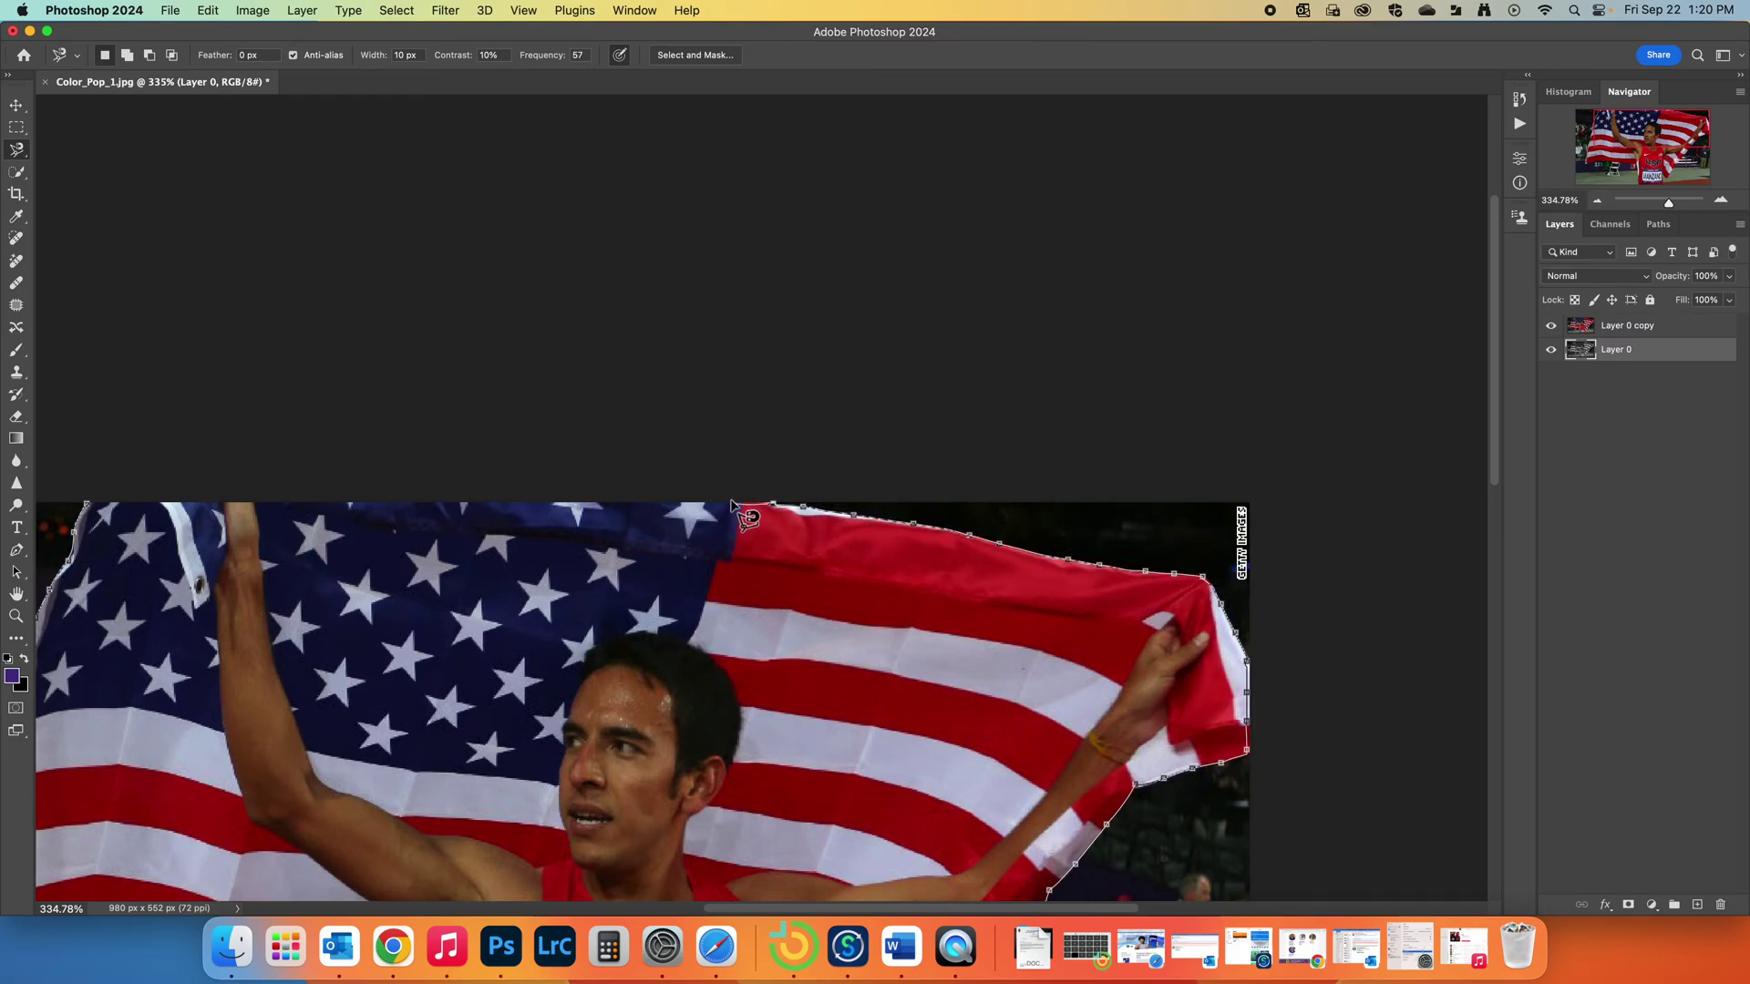
pyautogui.moveTo(726, 499); pyautogui.dragTo(1274, 462)
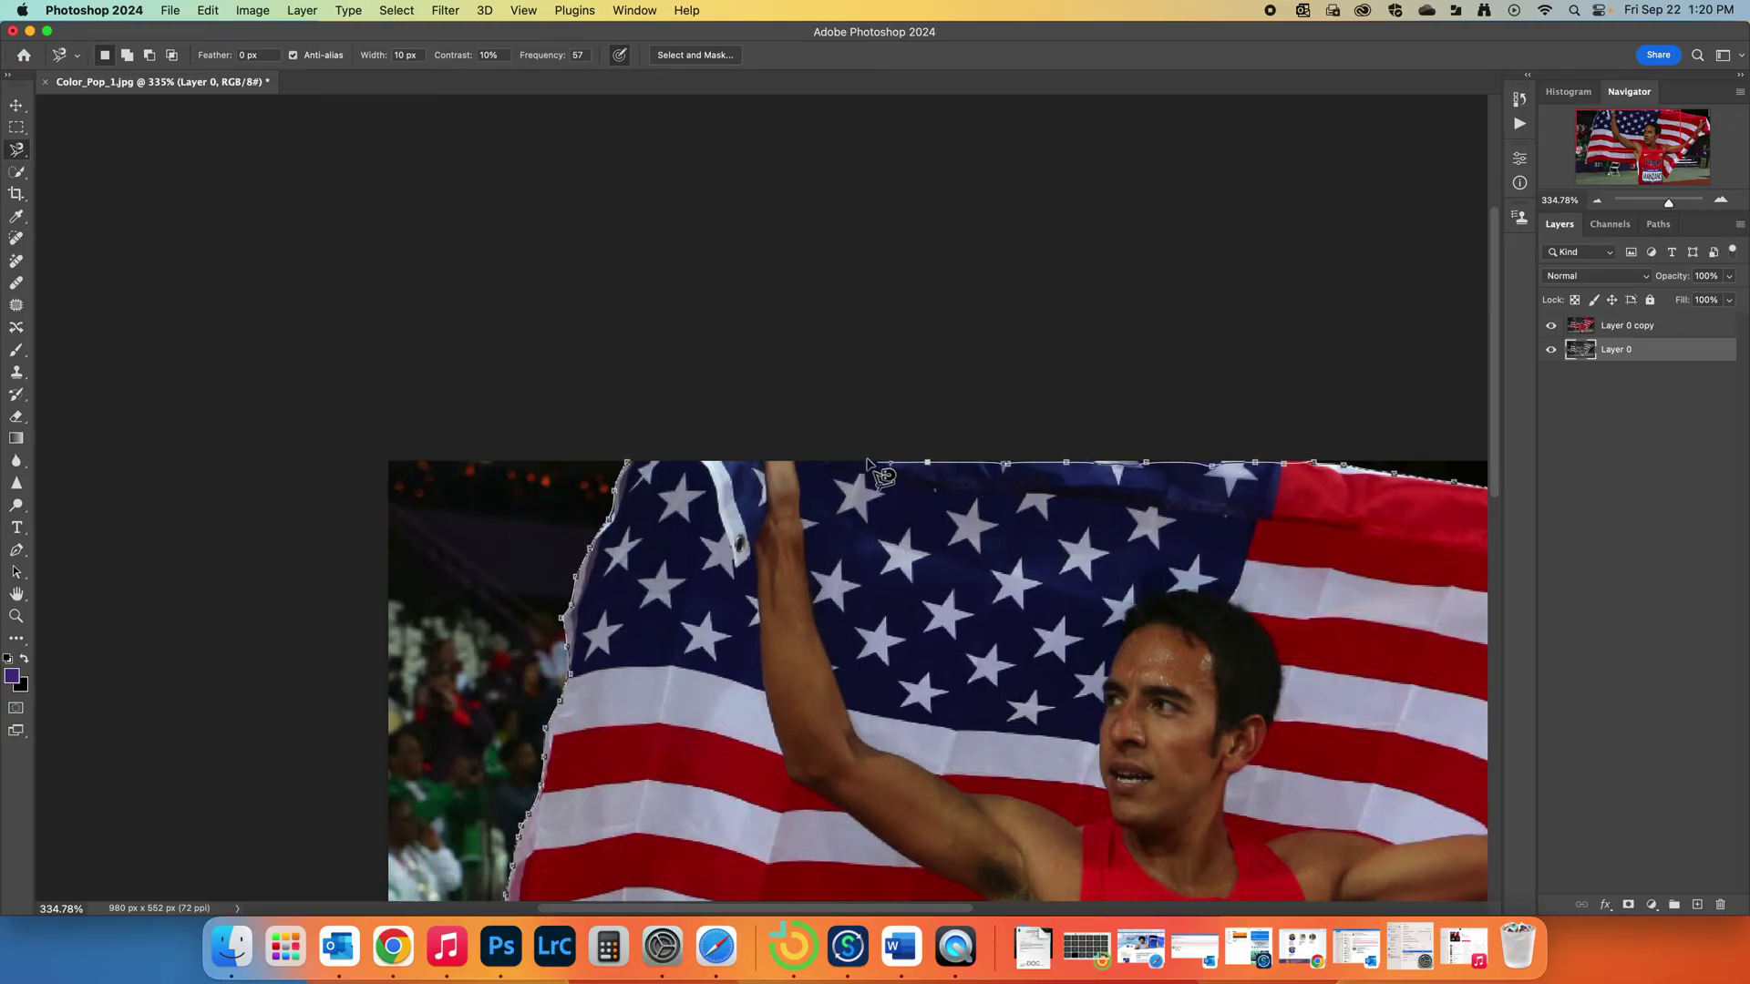
pyautogui.click(635, 465)
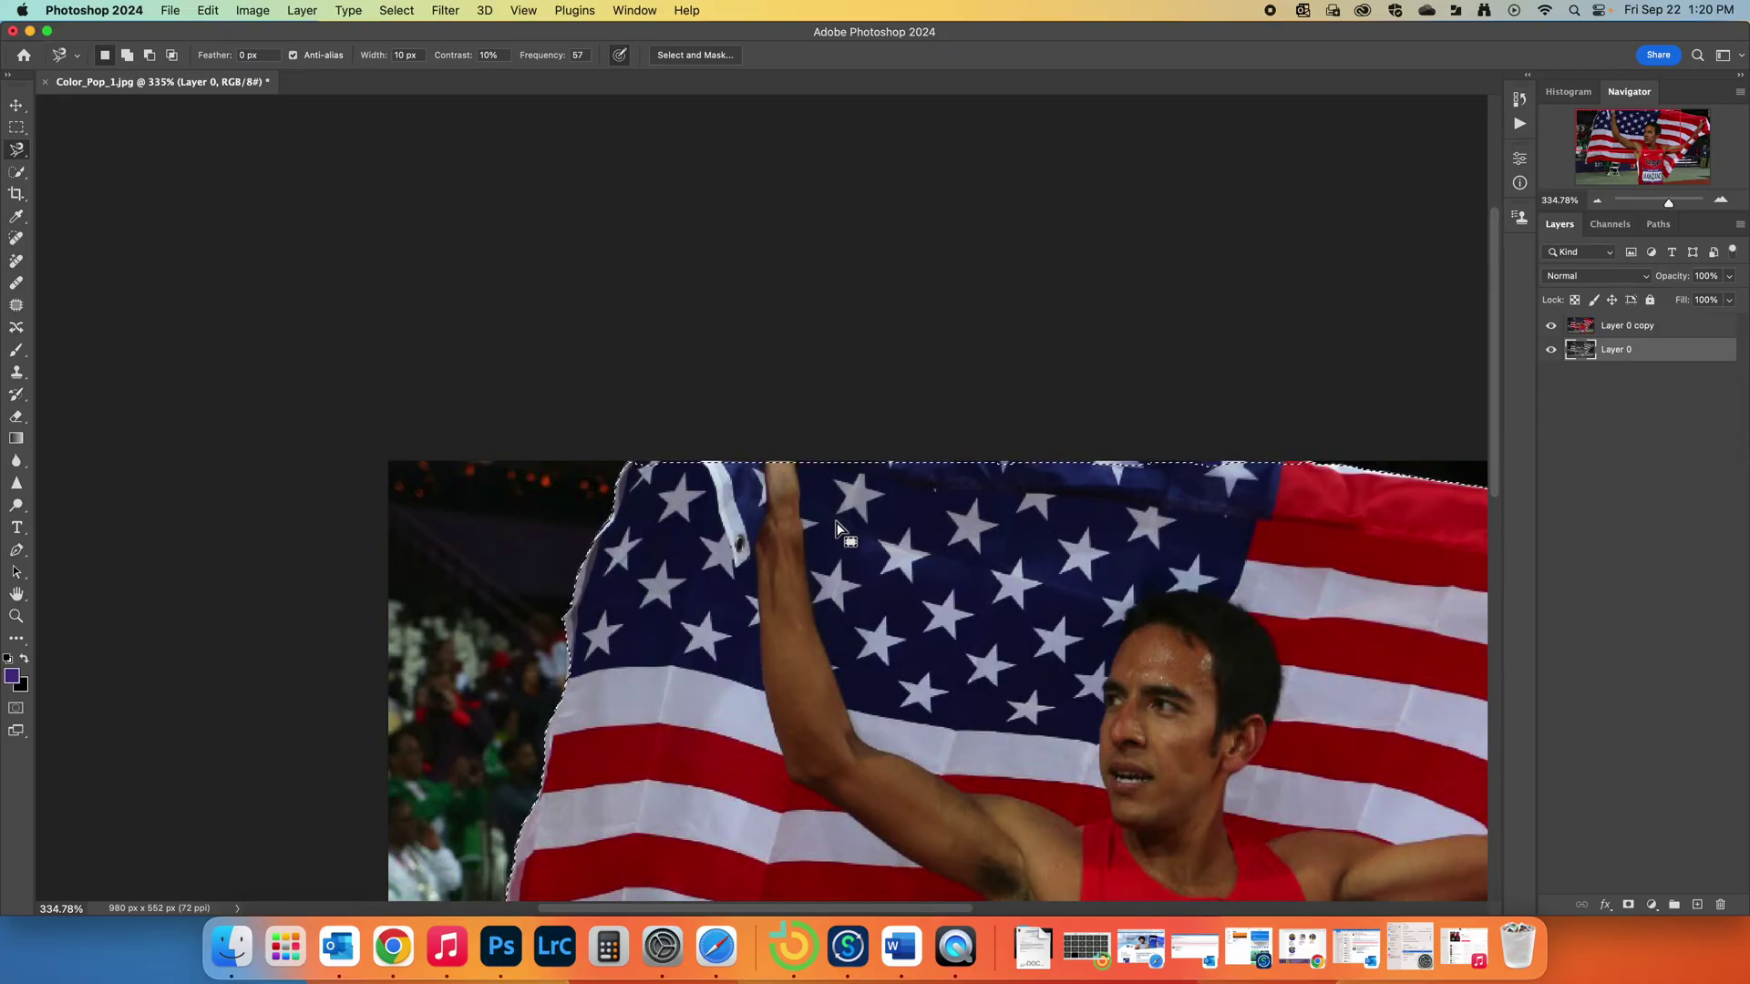
# Step: Review the recorded states in the document history around the Magnetic Lasso selection
pyautogui.moveTo(874, 548); pyautogui.dragTo(830, 499)
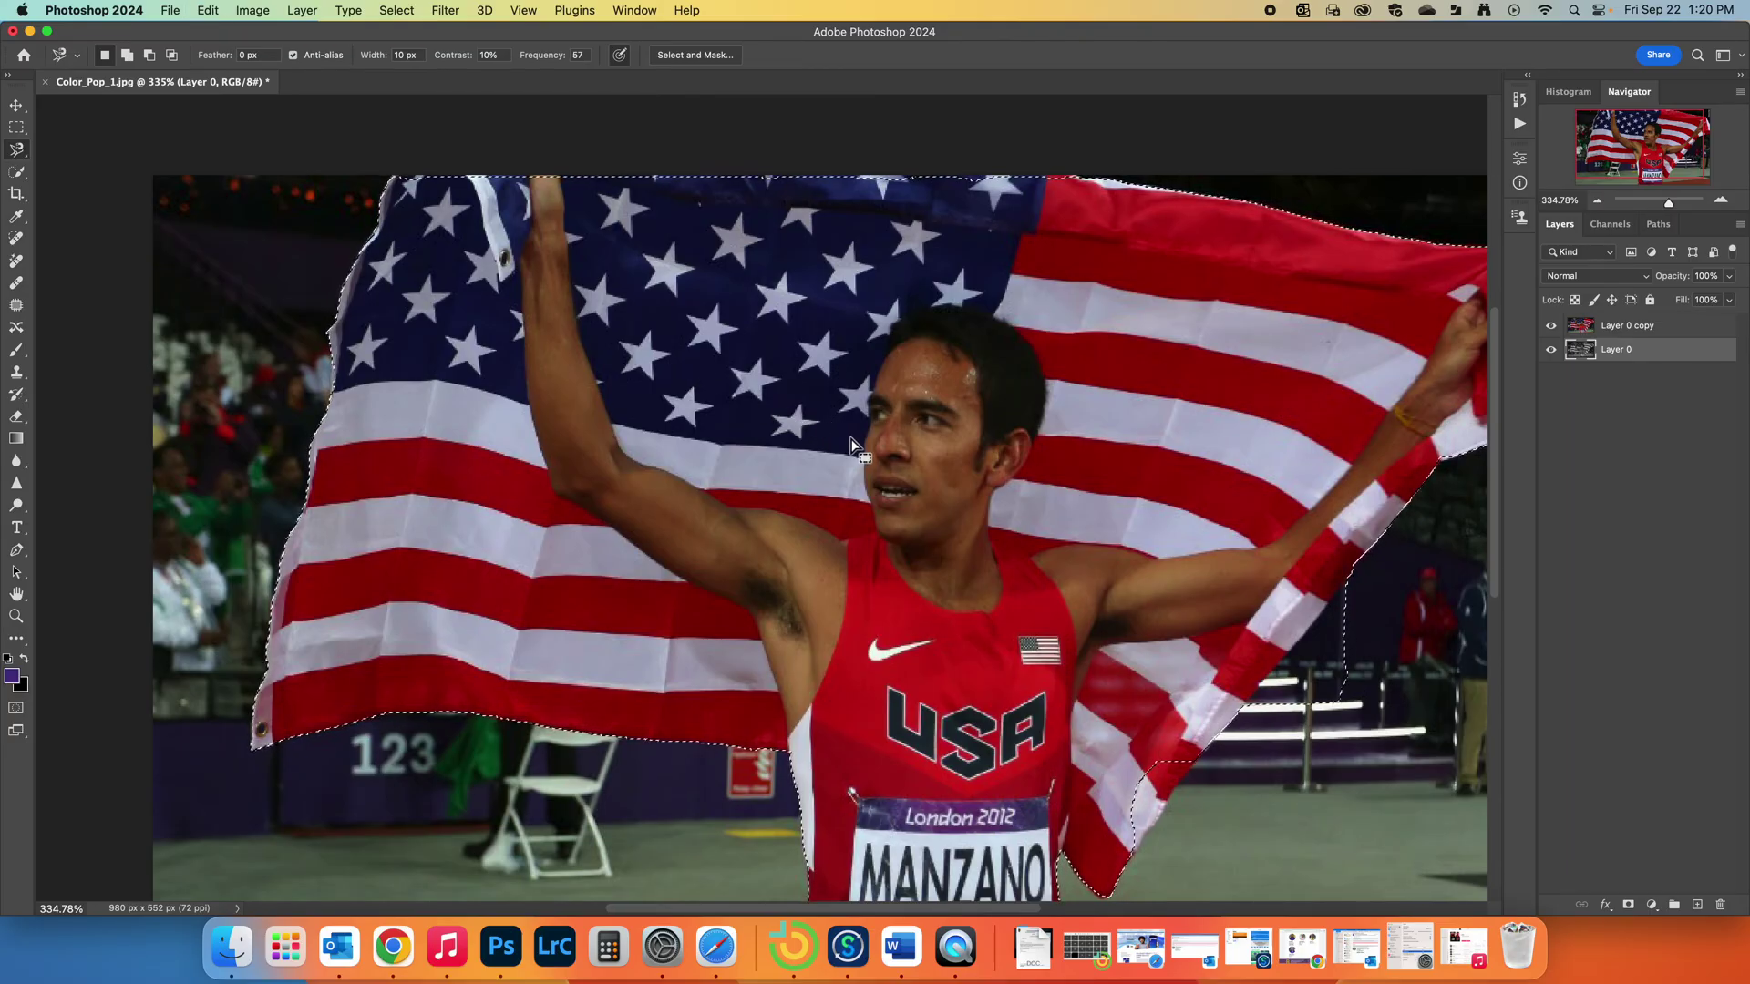
pyautogui.click(1519, 100)
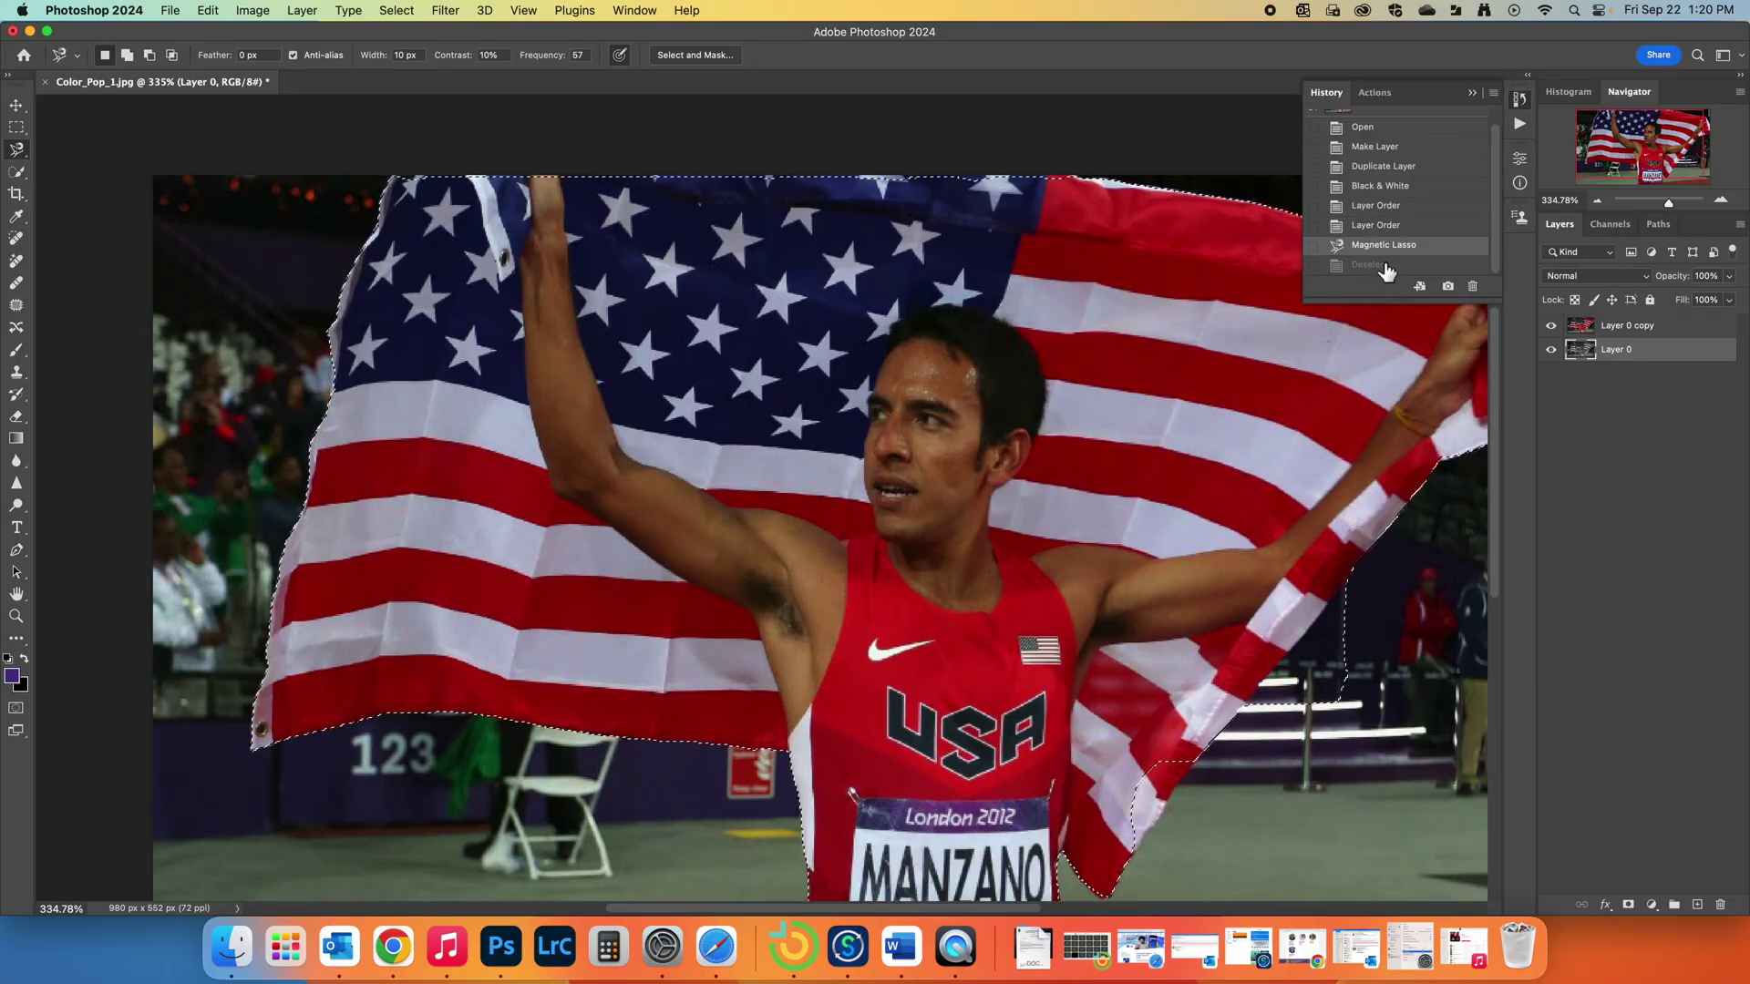
pyautogui.click(1519, 100)
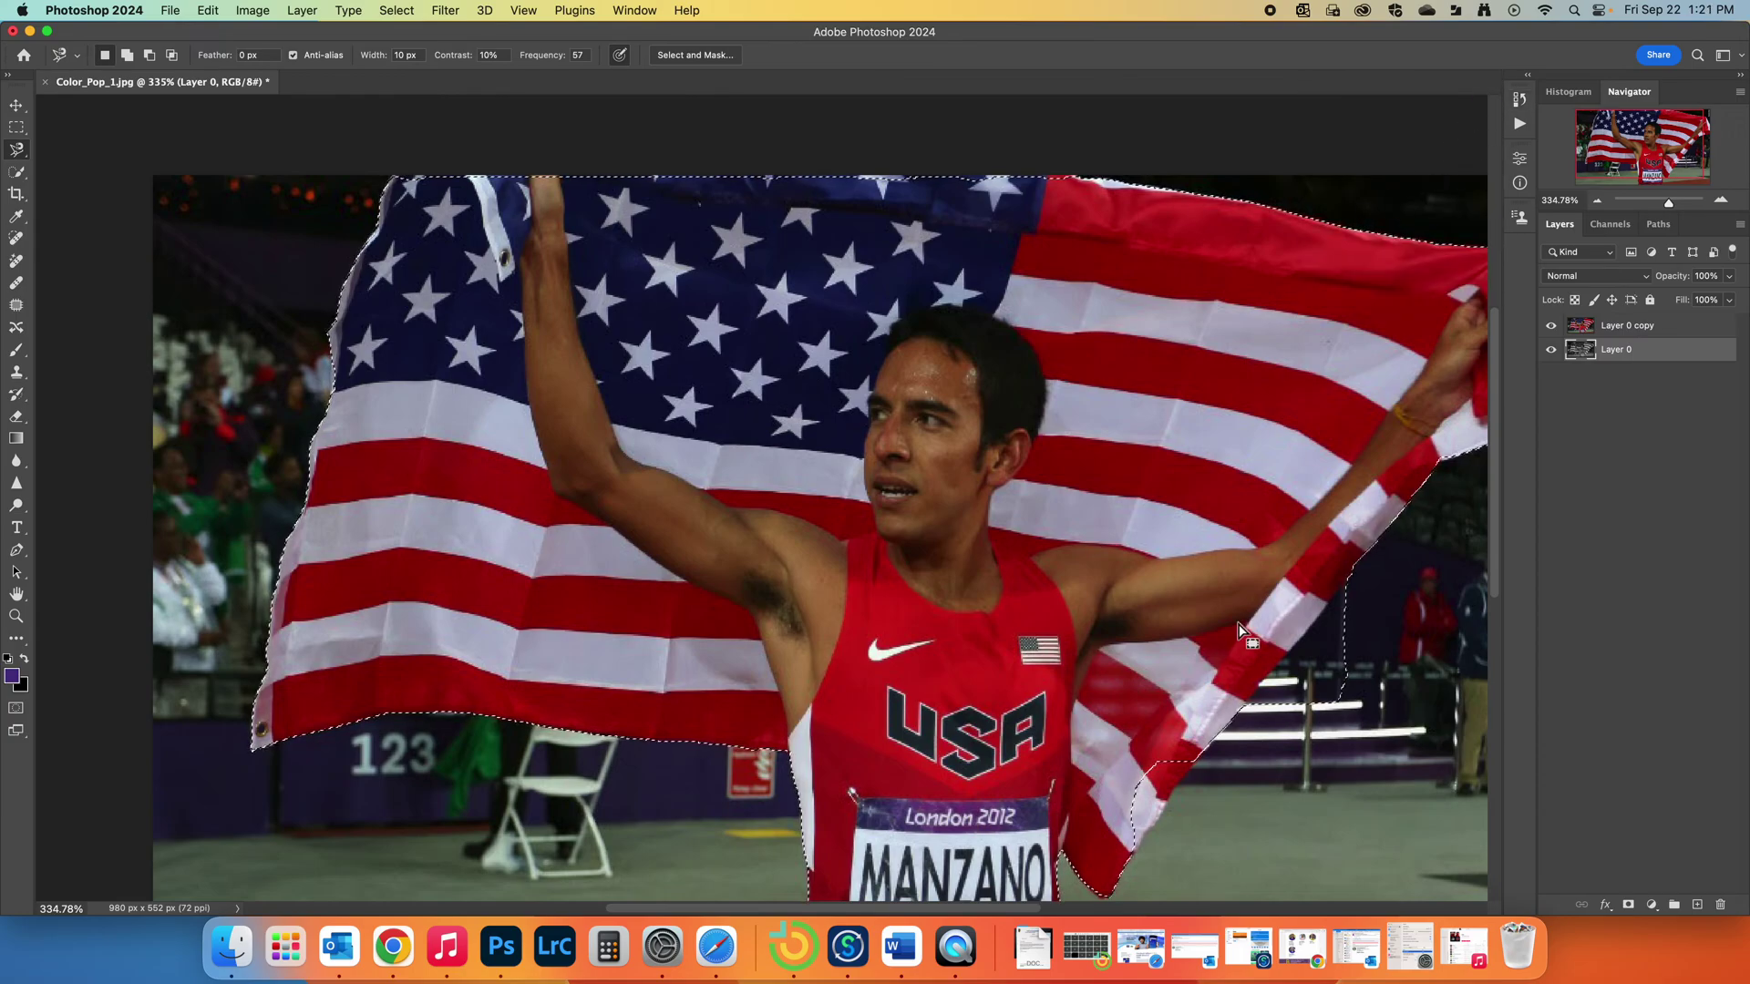
# Step: Add the missed strip along the jersey's bottom edge to the selection with the Rectangular Marquee Tool
pyautogui.moveTo(1159, 535); pyautogui.dragTo(1023, 262)
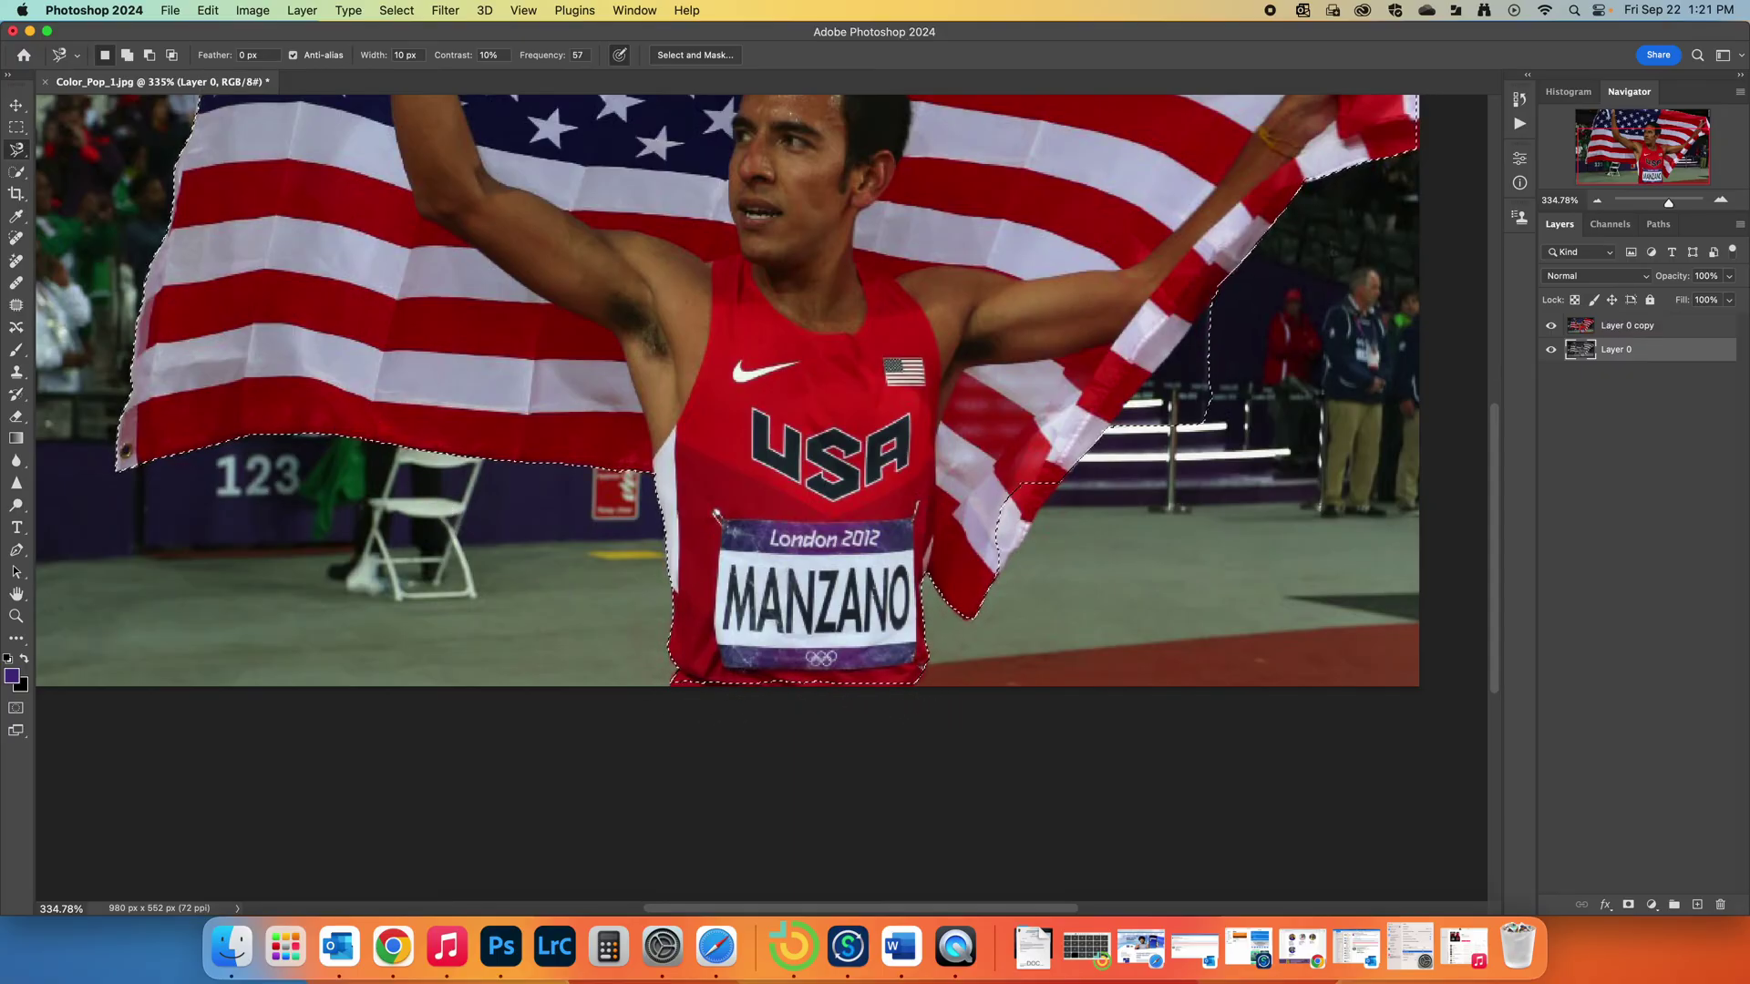
pyautogui.click(17, 129)
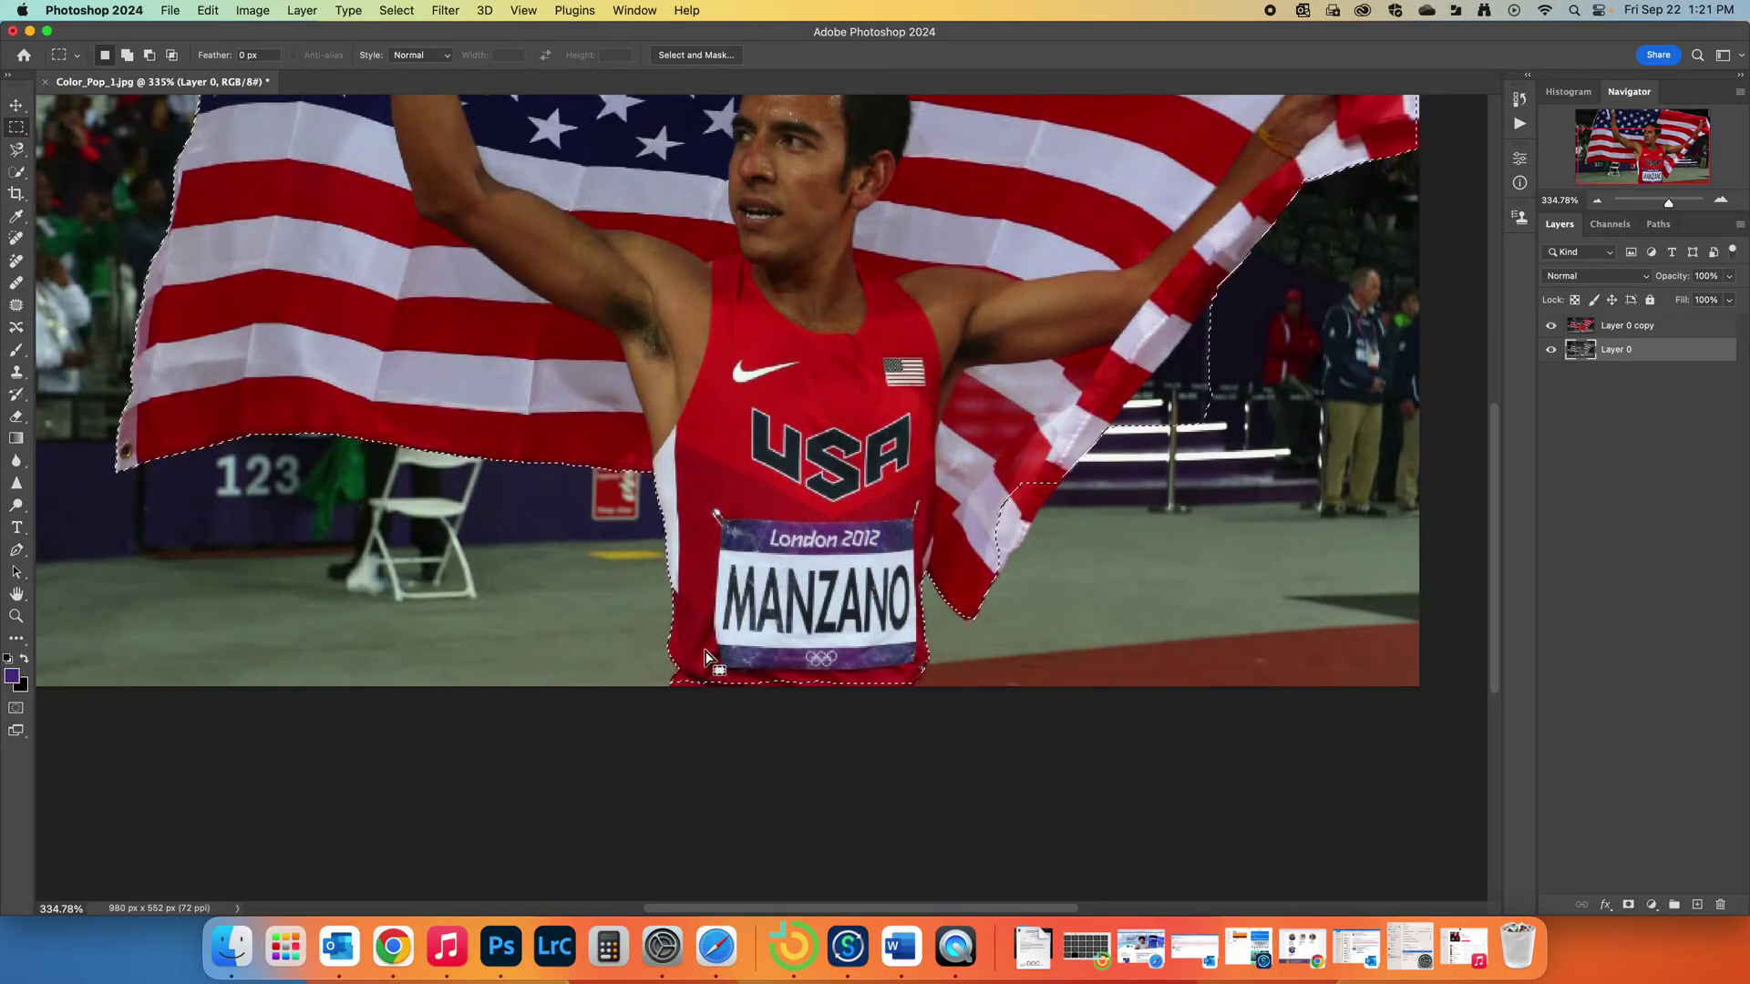
pyautogui.press('shift')
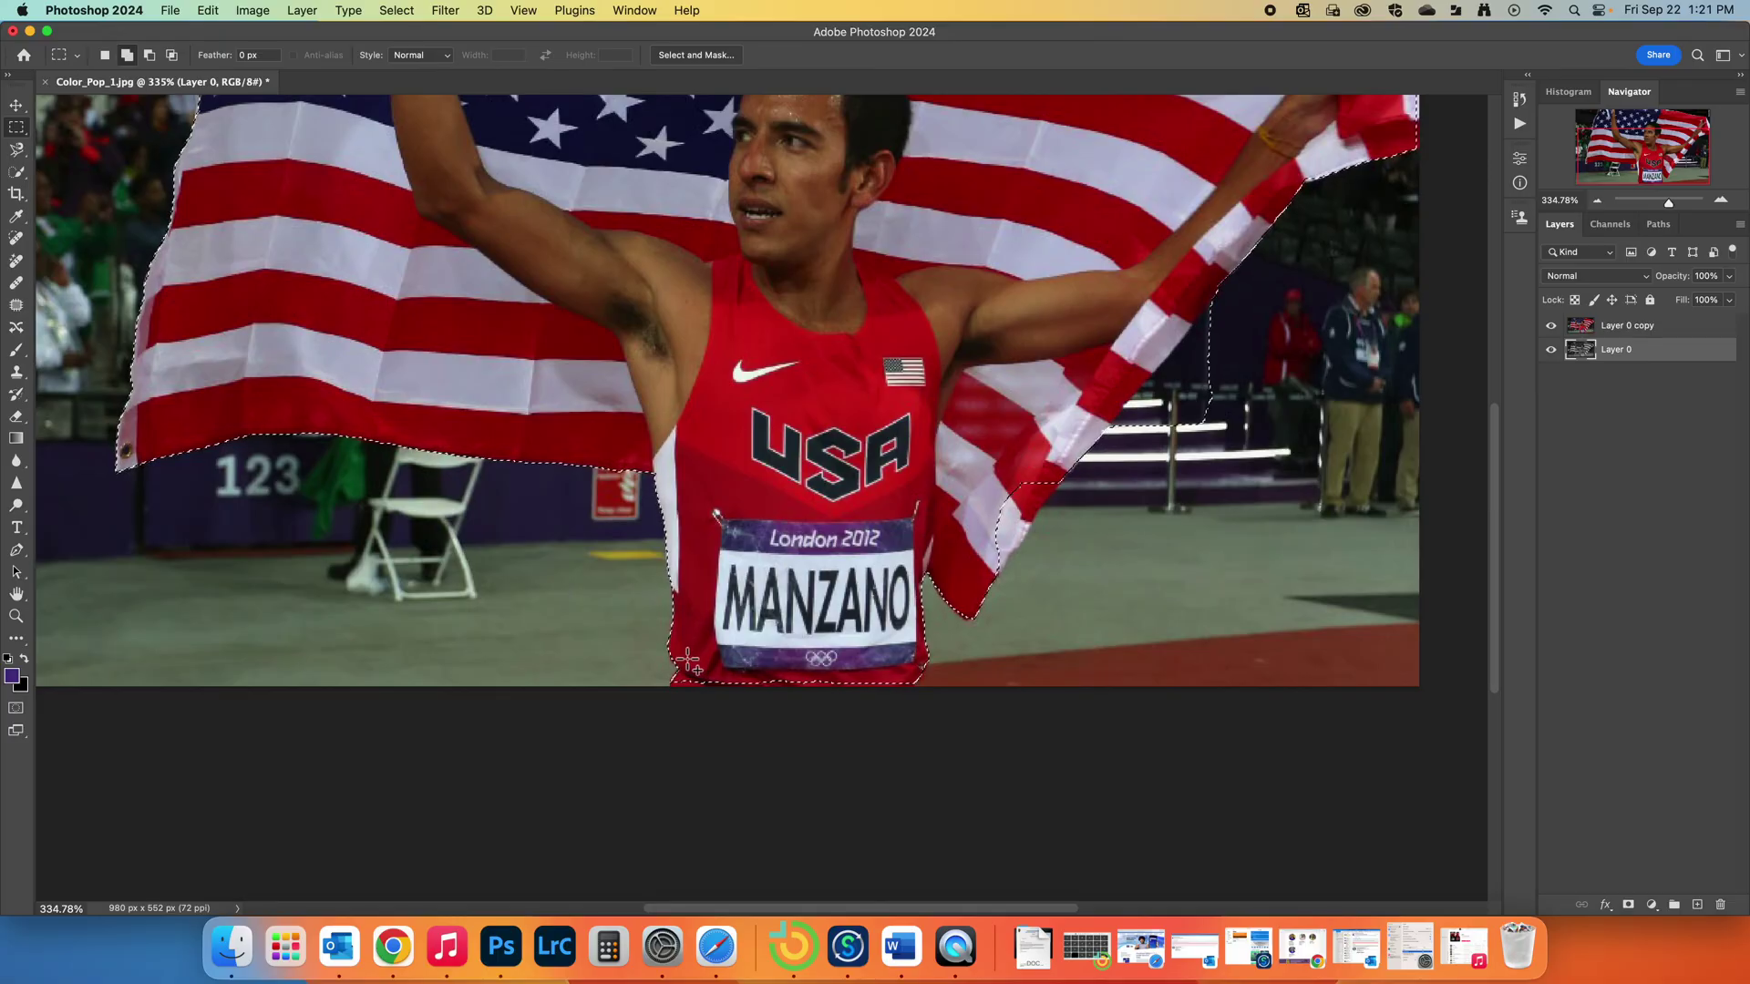
pyautogui.moveTo(683, 653); pyautogui.dragTo(914, 748)
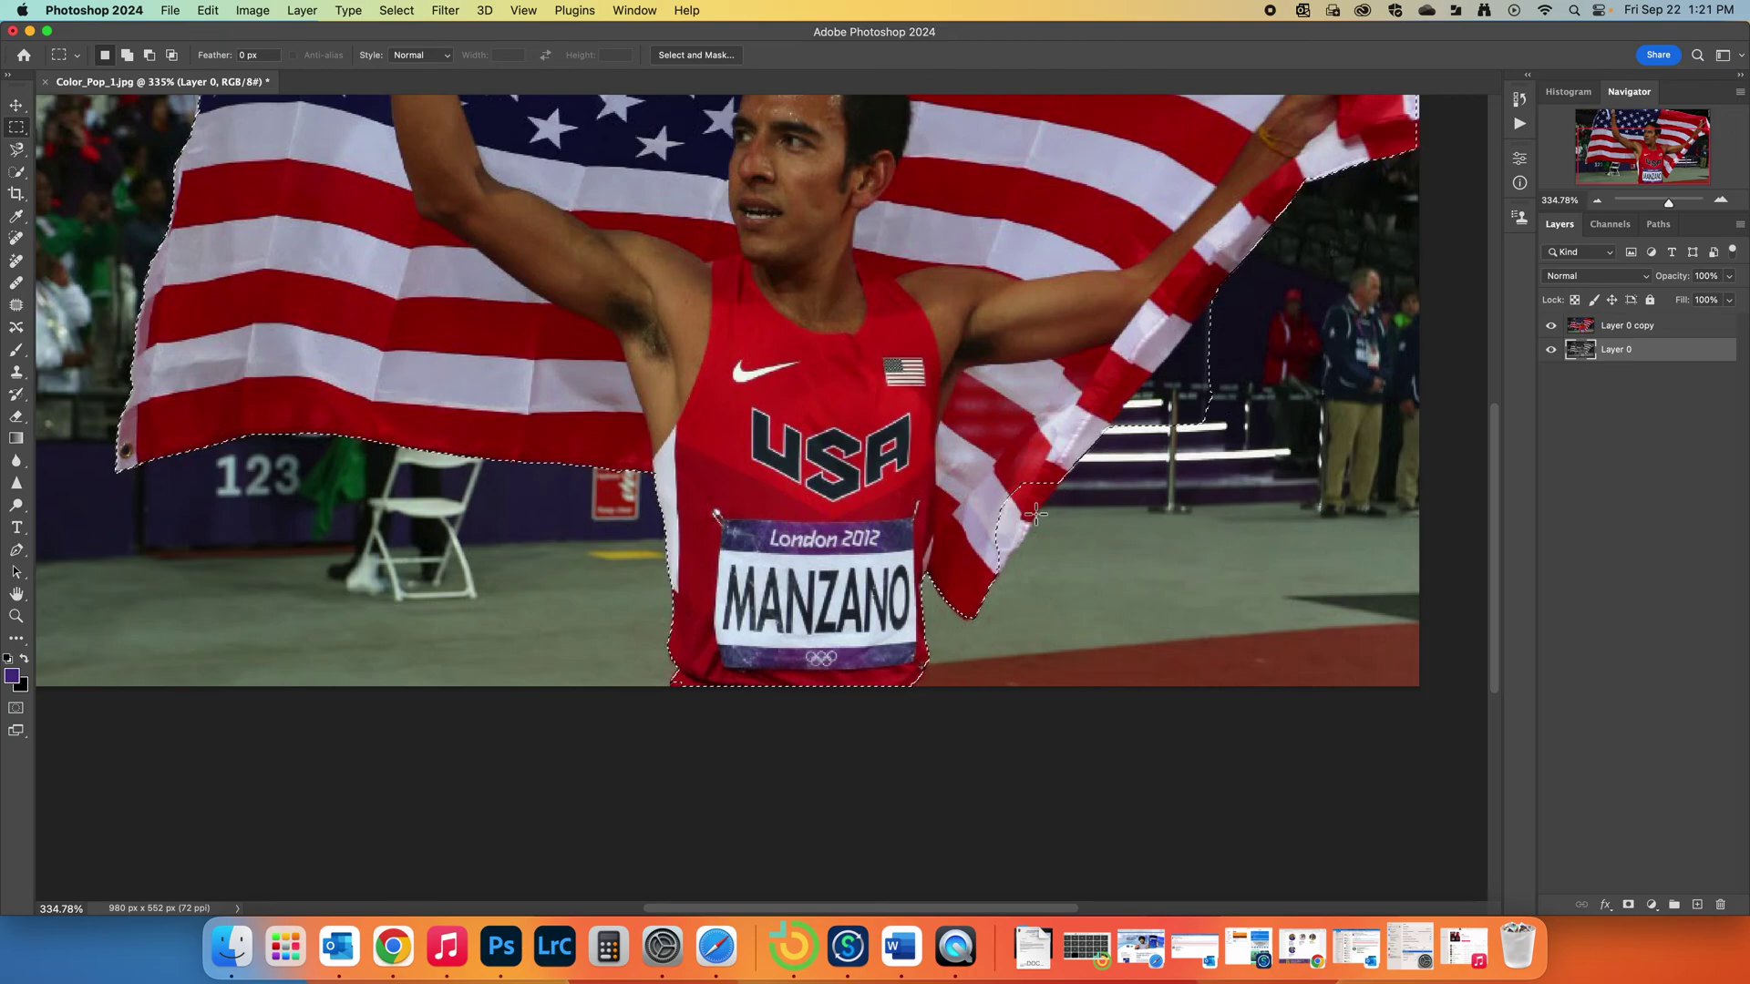
# Step: Switch to the Polygonal Lasso Tool for correcting the selection
pyautogui.click(15, 153)
pyautogui.click(17, 157)
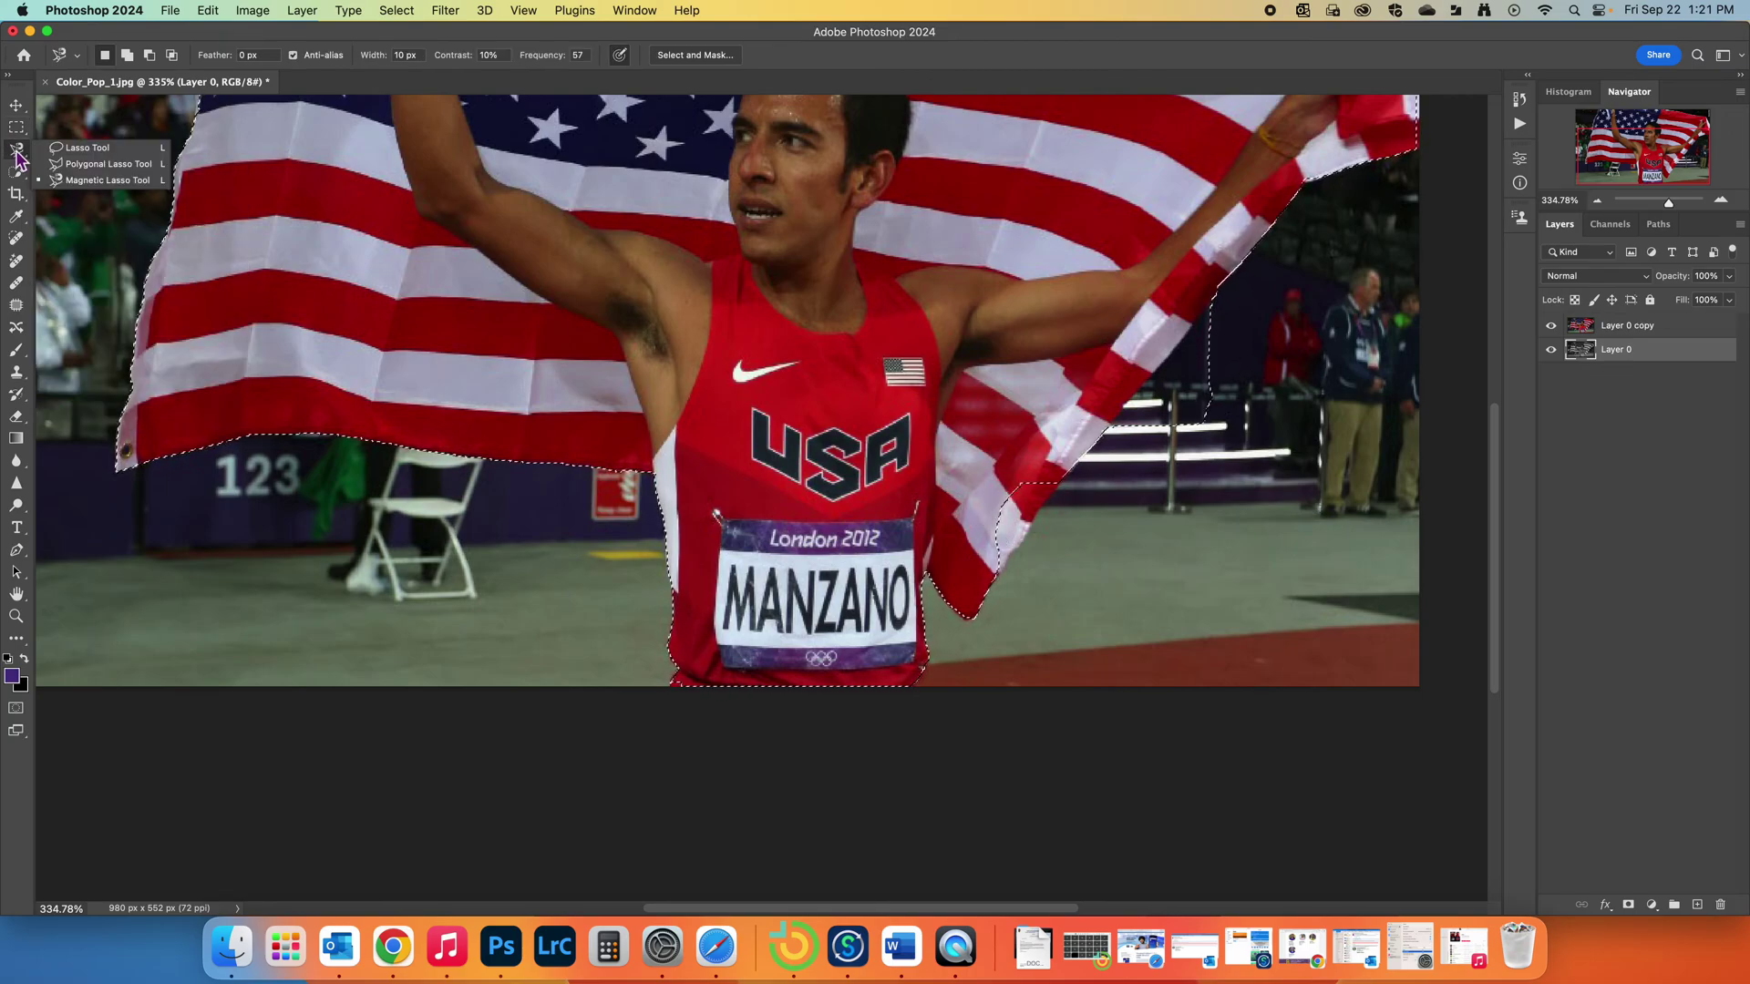
pyautogui.click(100, 165)
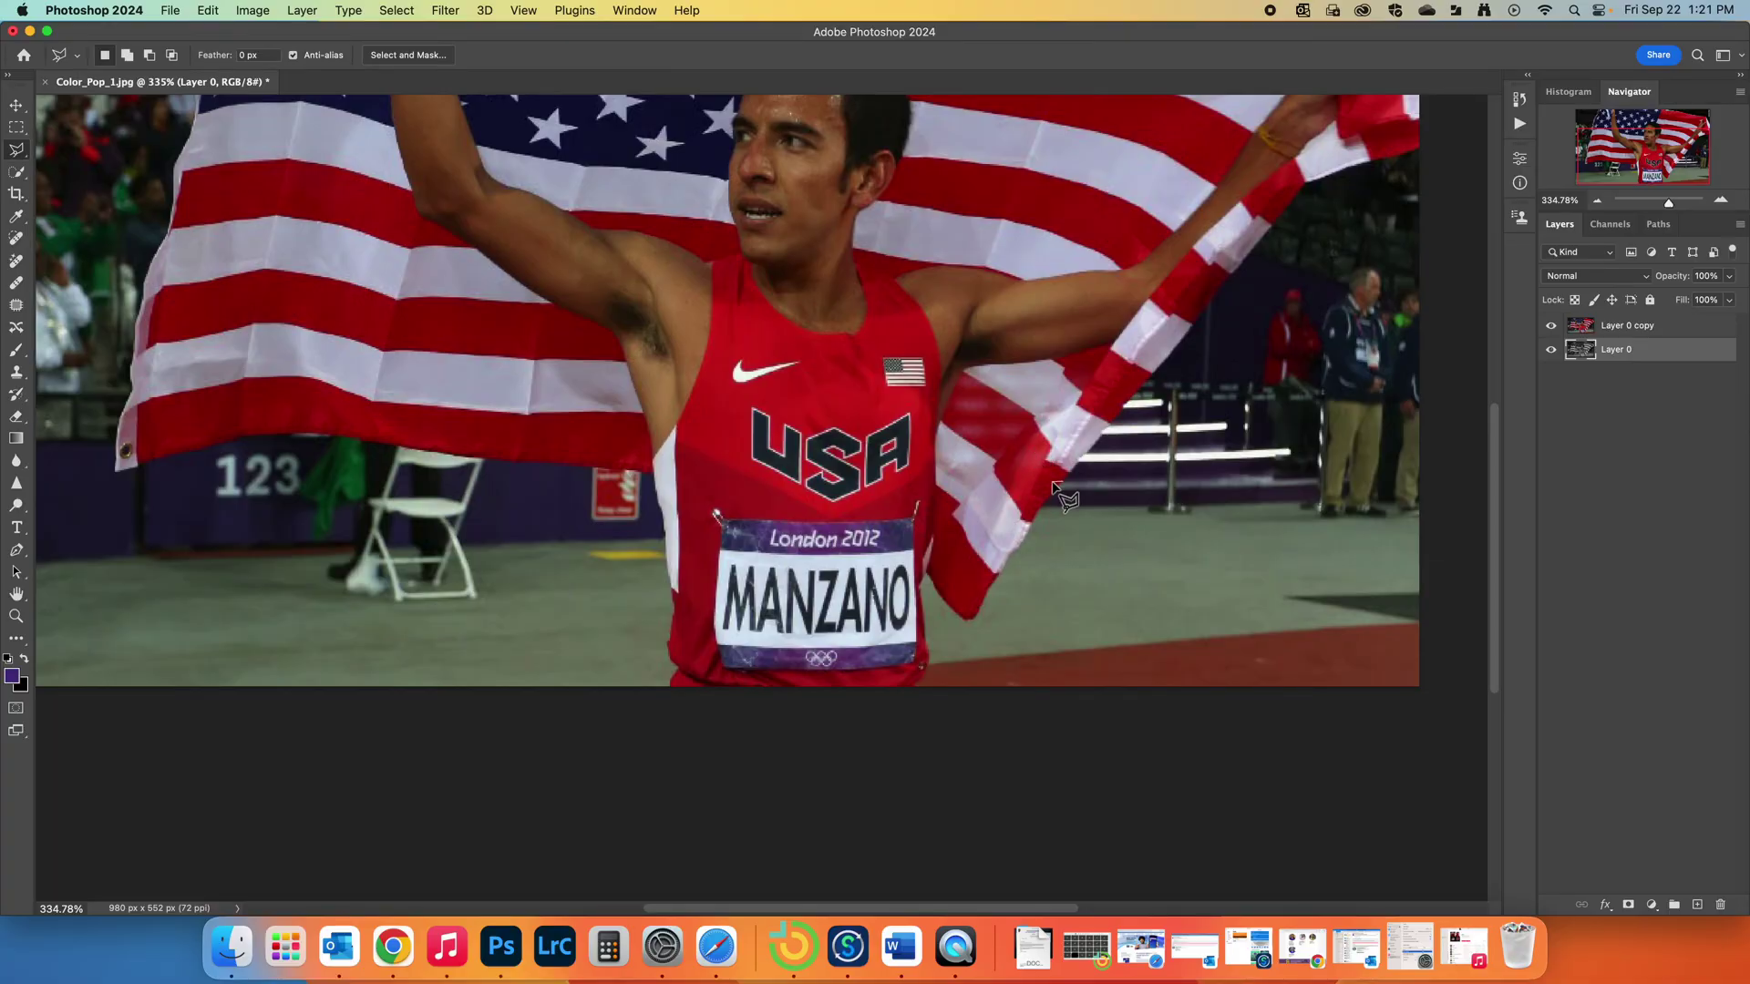
pyautogui.click(1054, 485)
pyautogui.click(906, 326)
pyautogui.press('super+z')
# Step: Add the missed notch in the flag's lower hanging end to the selection with a closed Polygonal Lasso outline
pyautogui.press('shift')
pyautogui.keyDown('shift'); pyautogui.click(1061, 488); pyautogui.keyUp('shift')
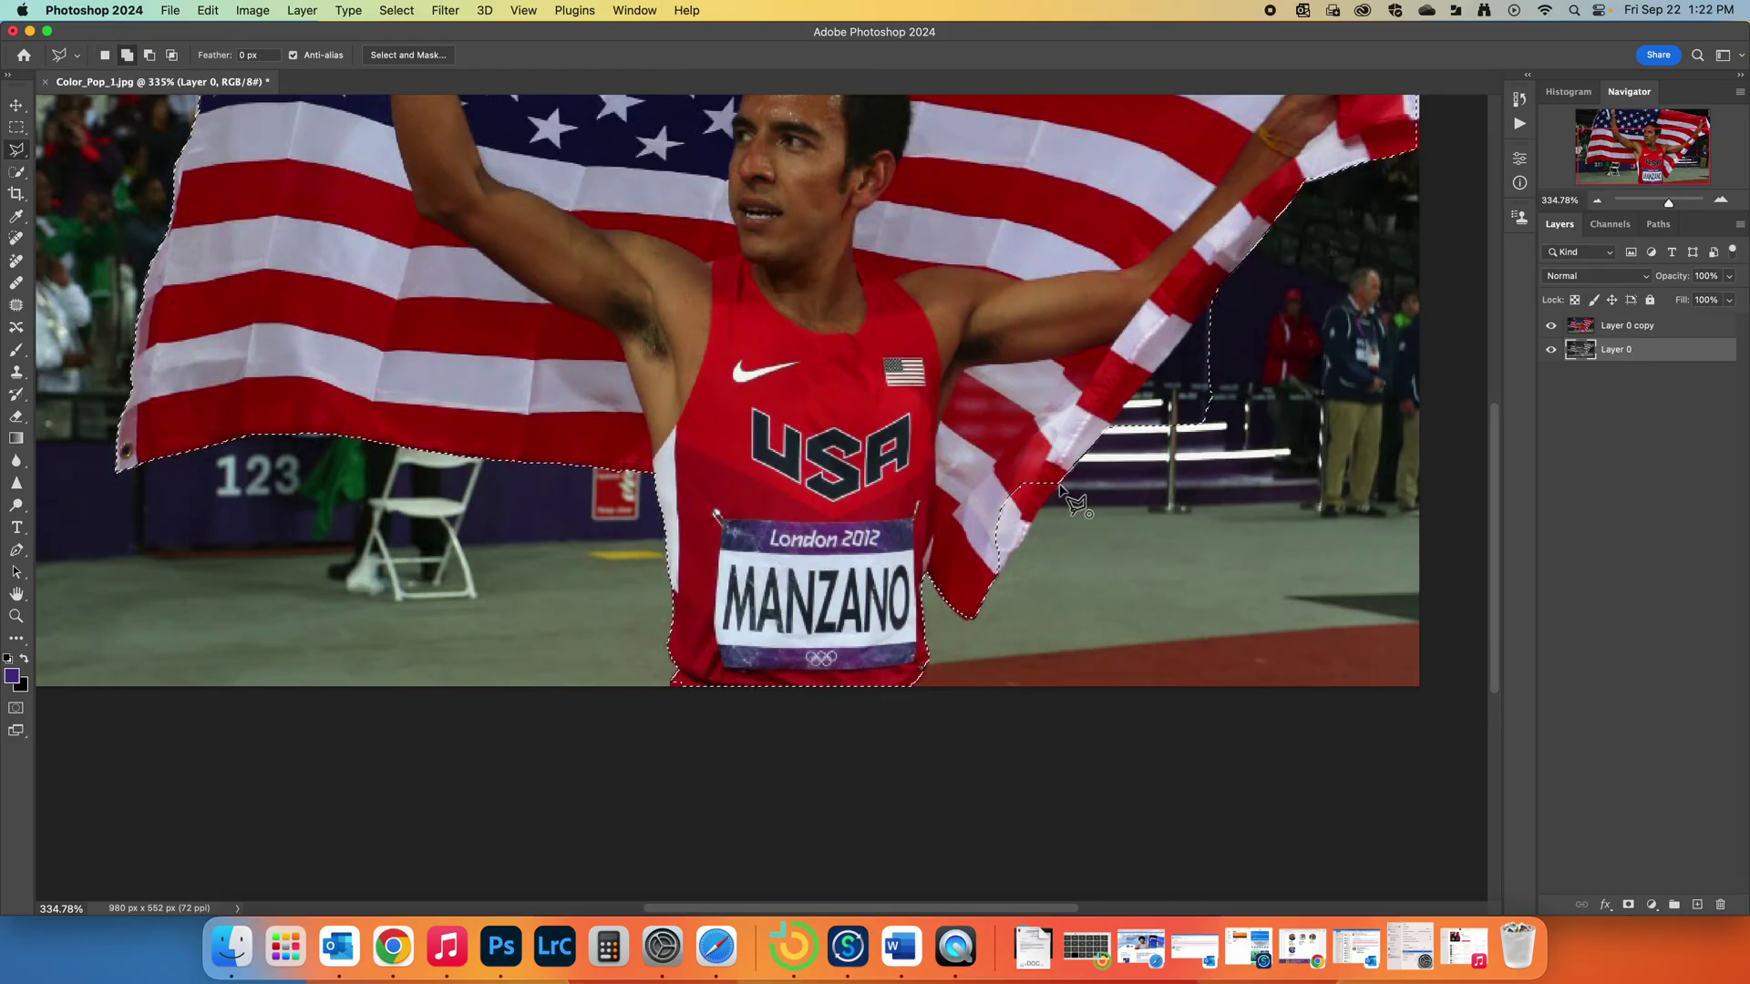
pyautogui.click(1060, 490)
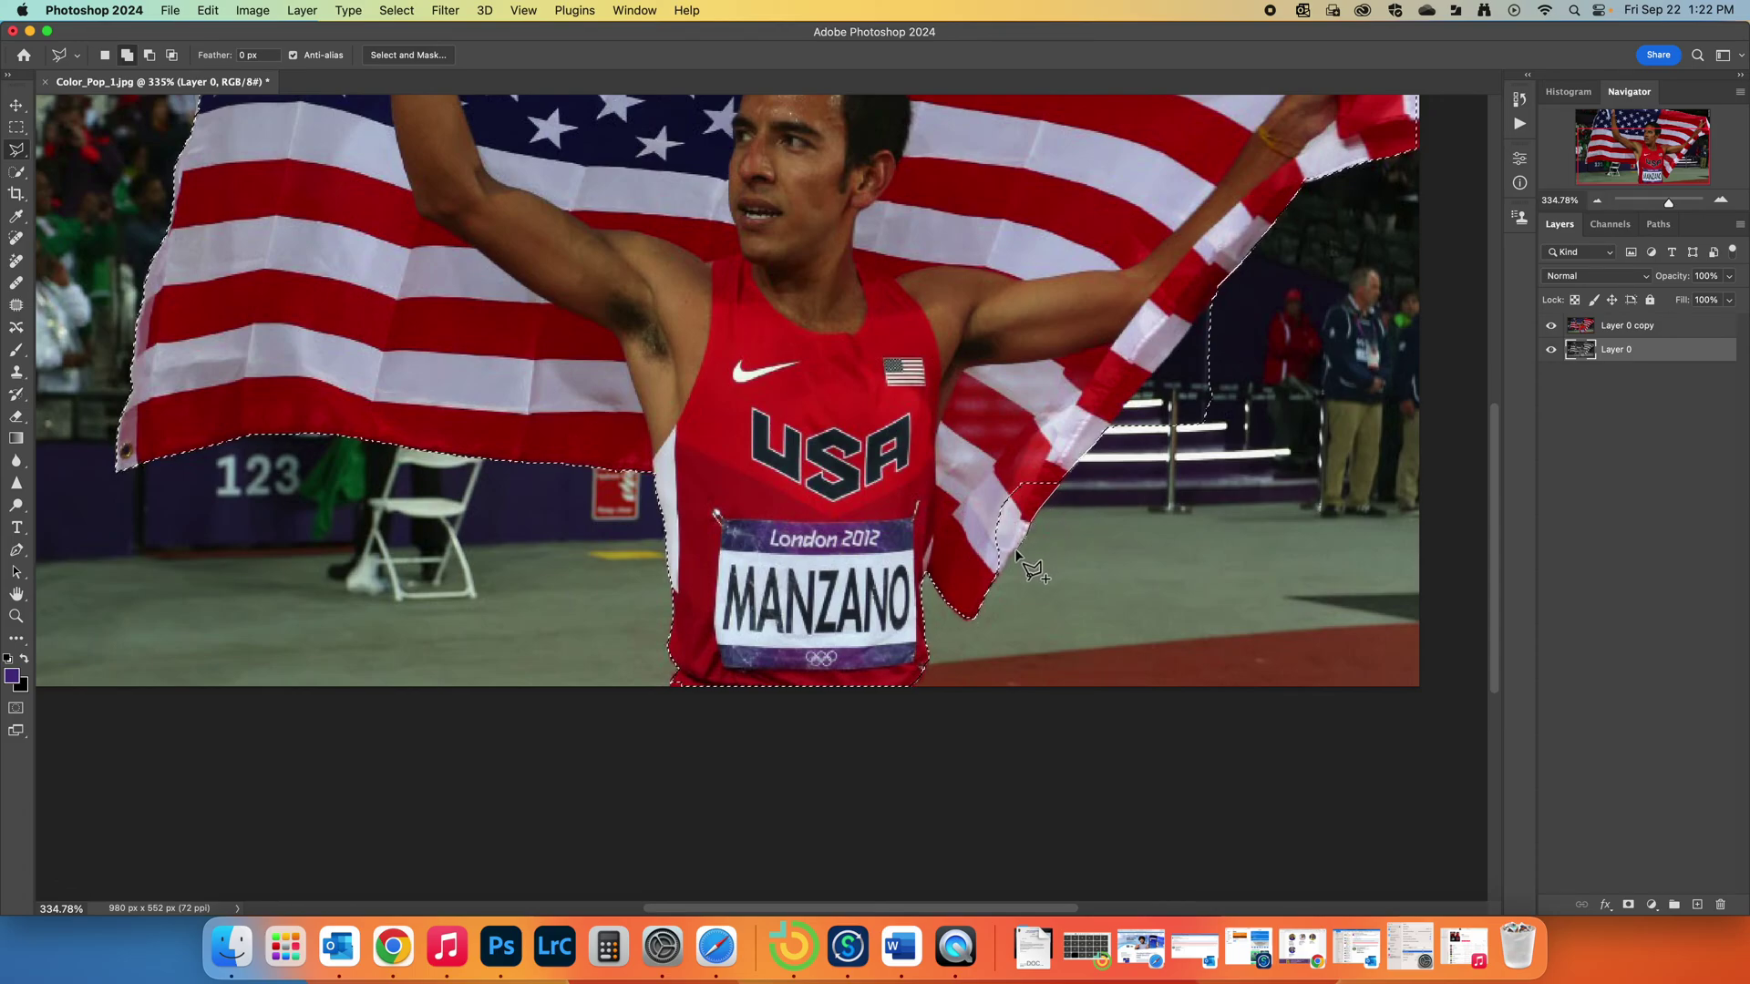
pyautogui.click(997, 575)
pyautogui.click(950, 525)
pyautogui.click(962, 451)
pyautogui.click(1036, 417)
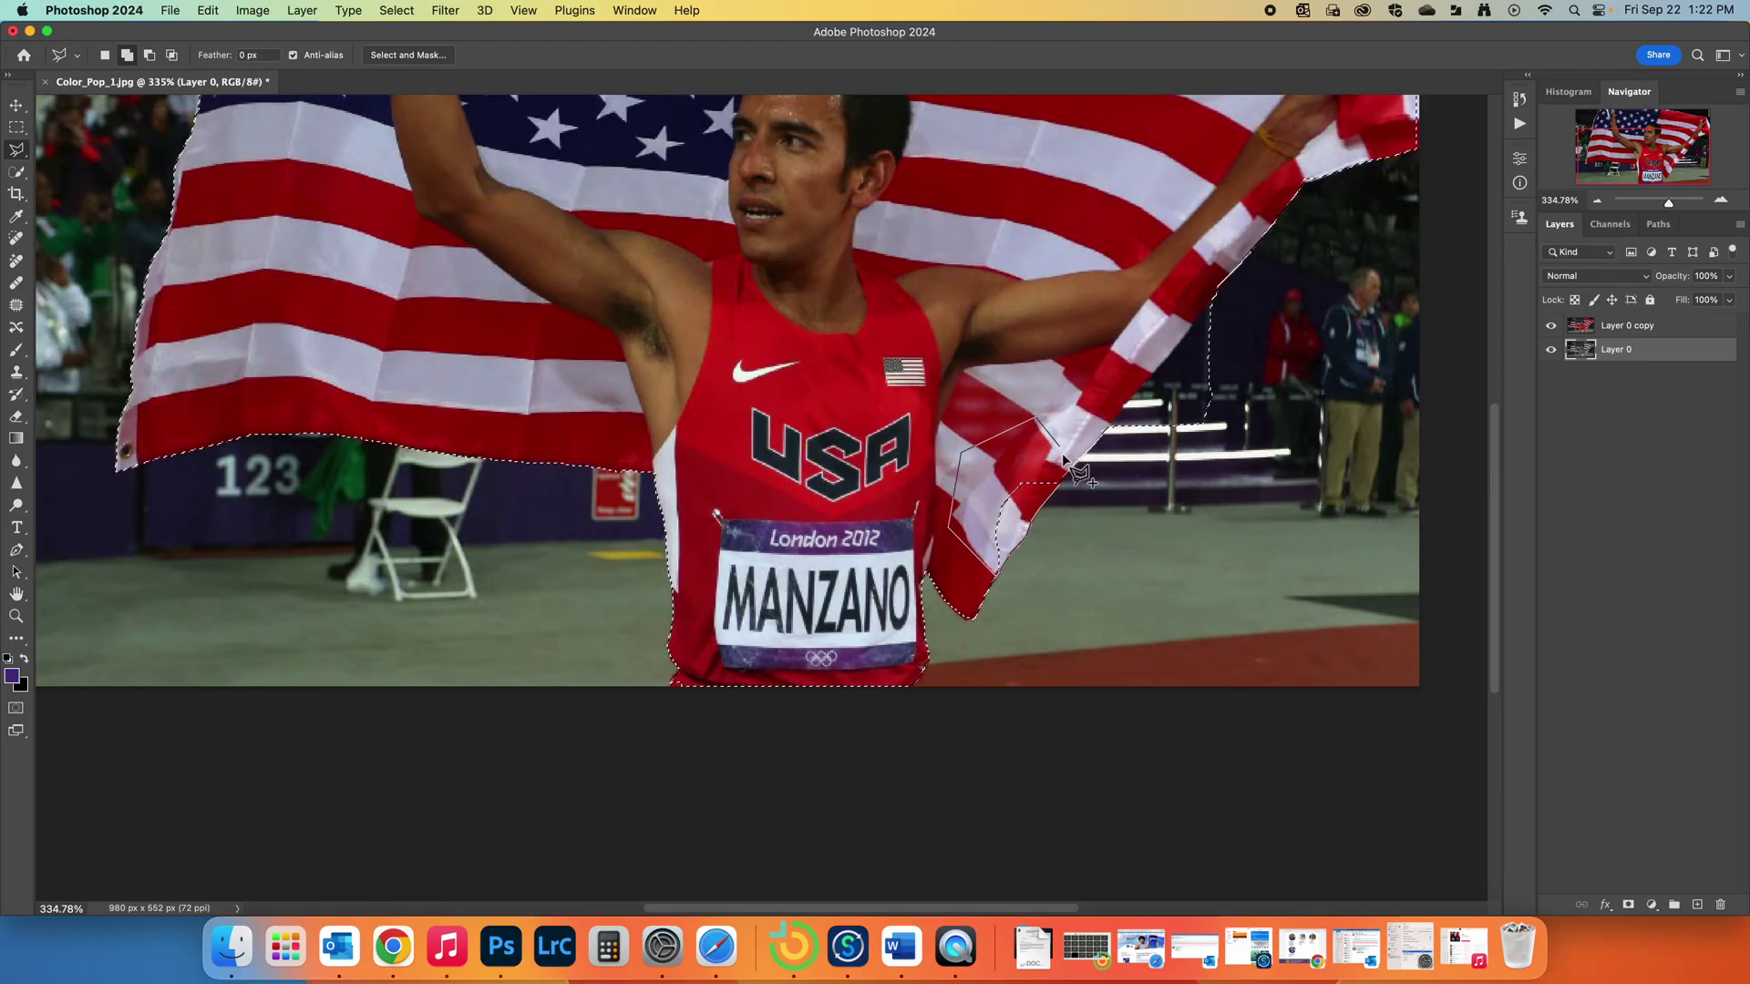
pyautogui.doubleClick(1066, 486)
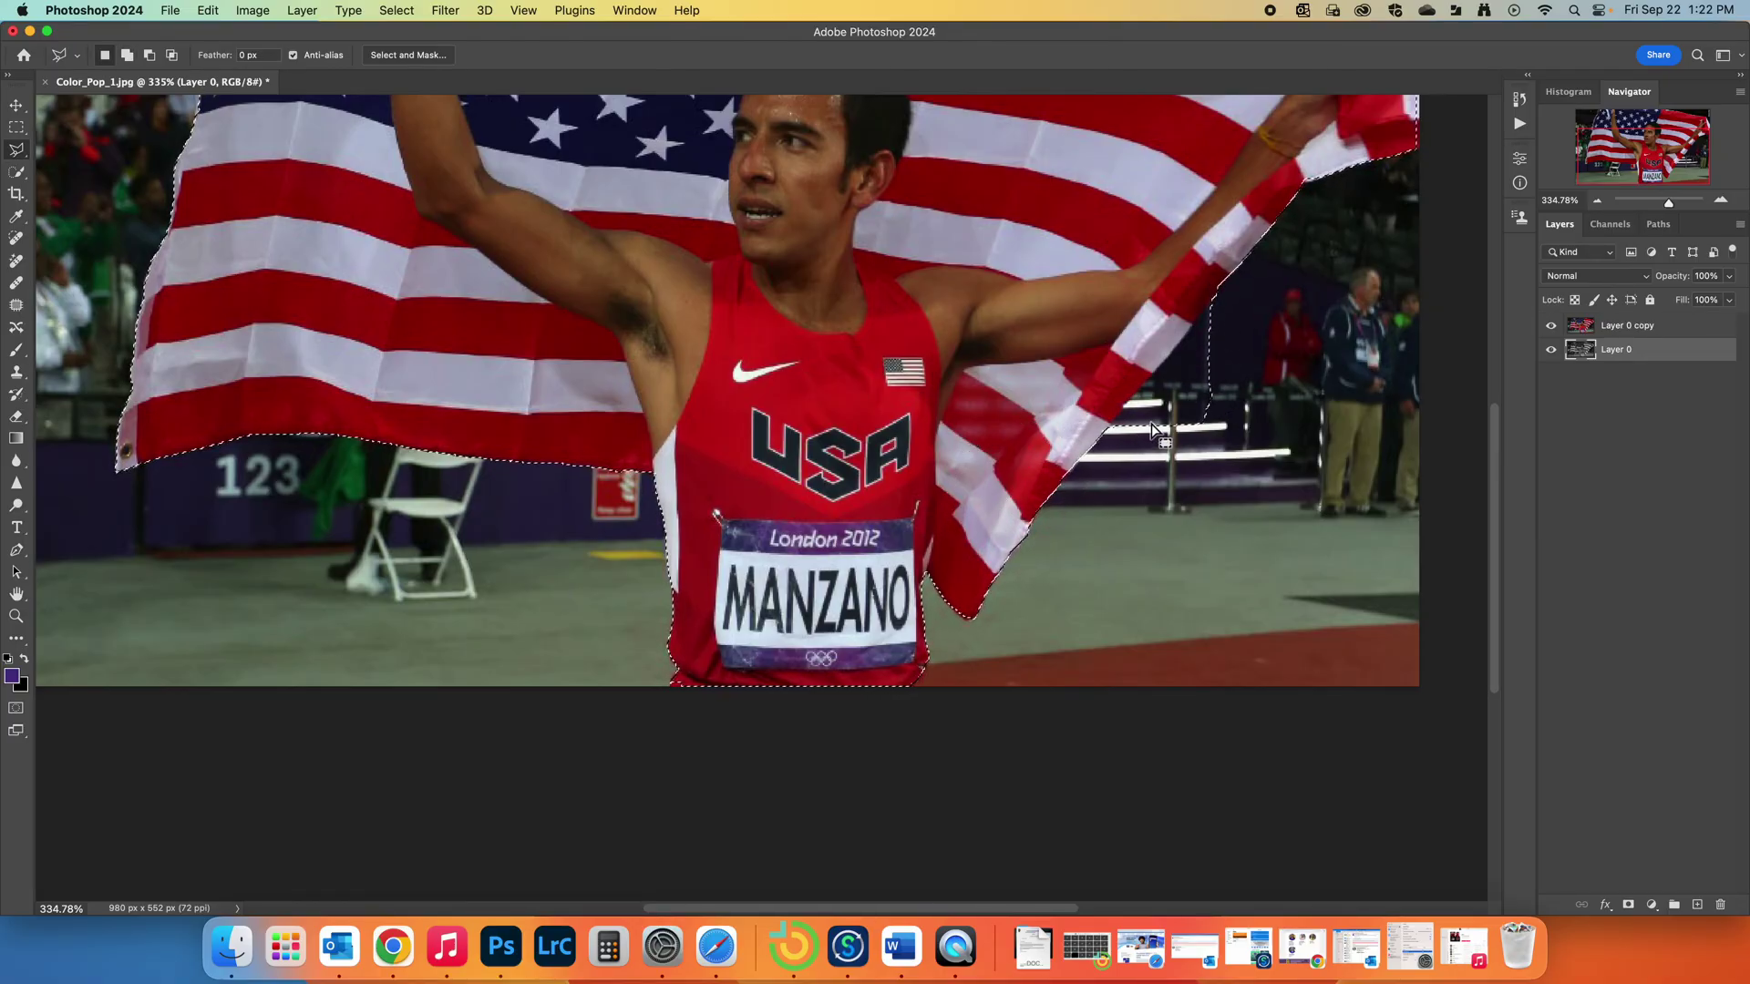
# Step: Subtract the background area beside the flag's diagonal edge, below the athlete's outstretched arm, from the selection with the Polygonal Lasso
pyautogui.moveTo(1194, 390); pyautogui.dragTo(932, 532)
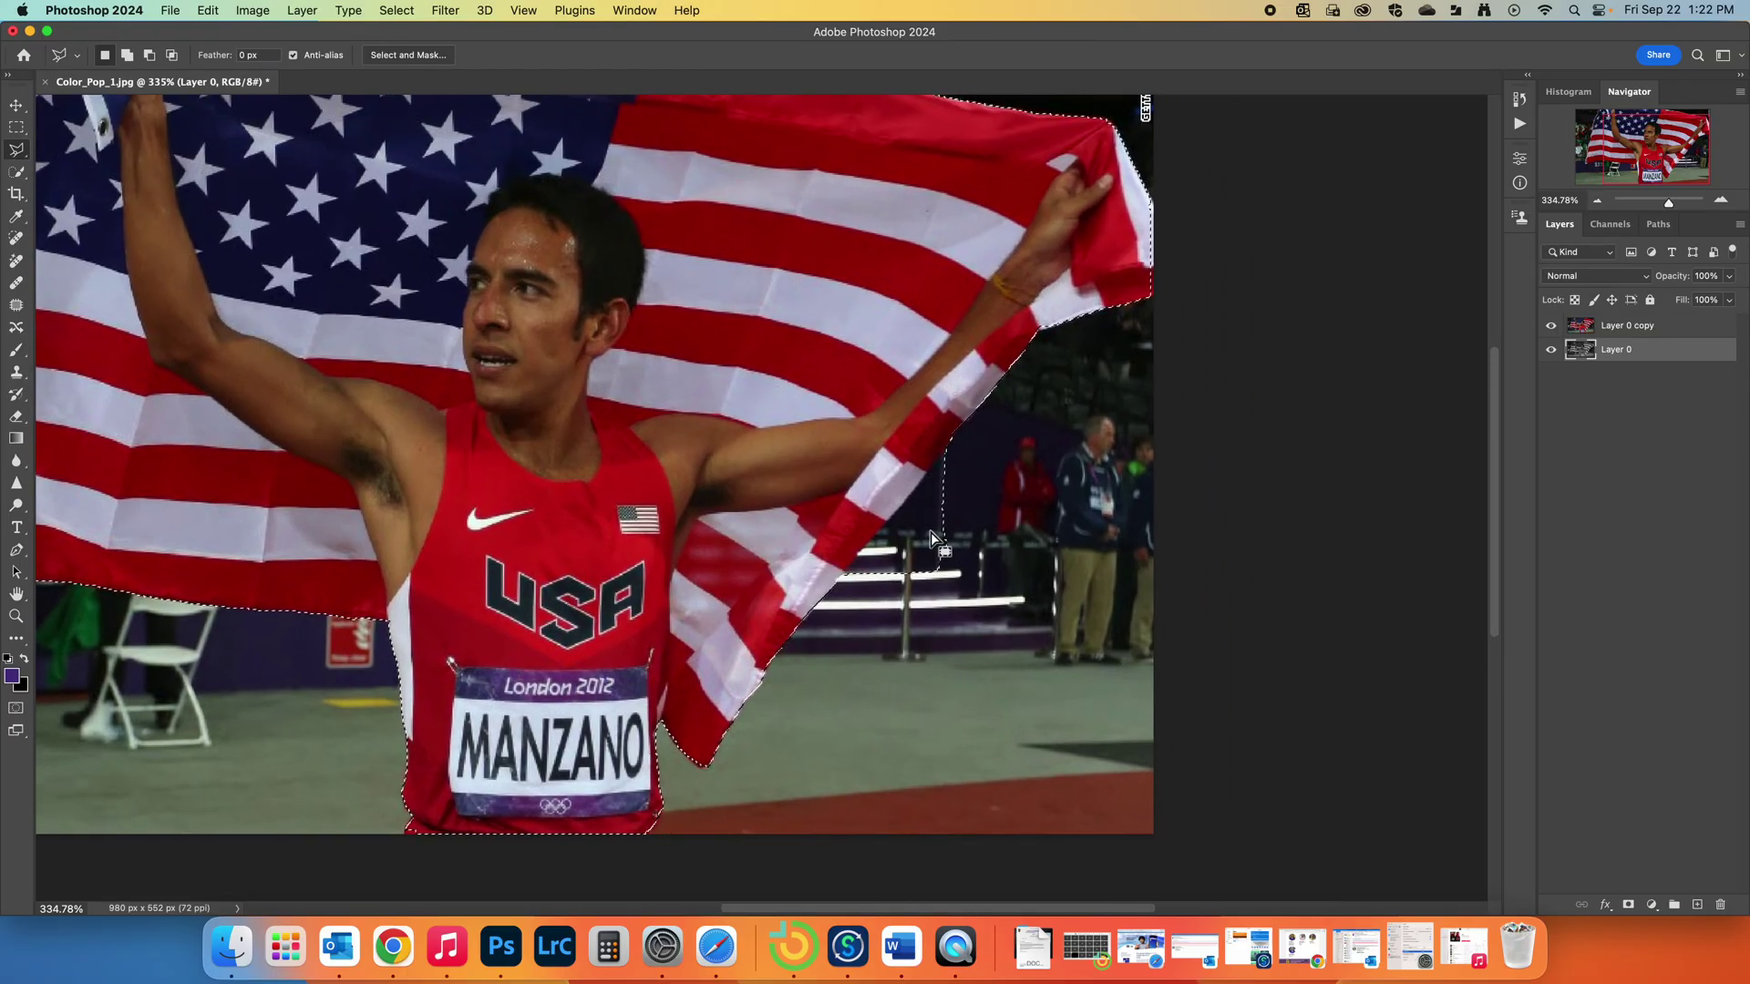
pyautogui.press('alt')
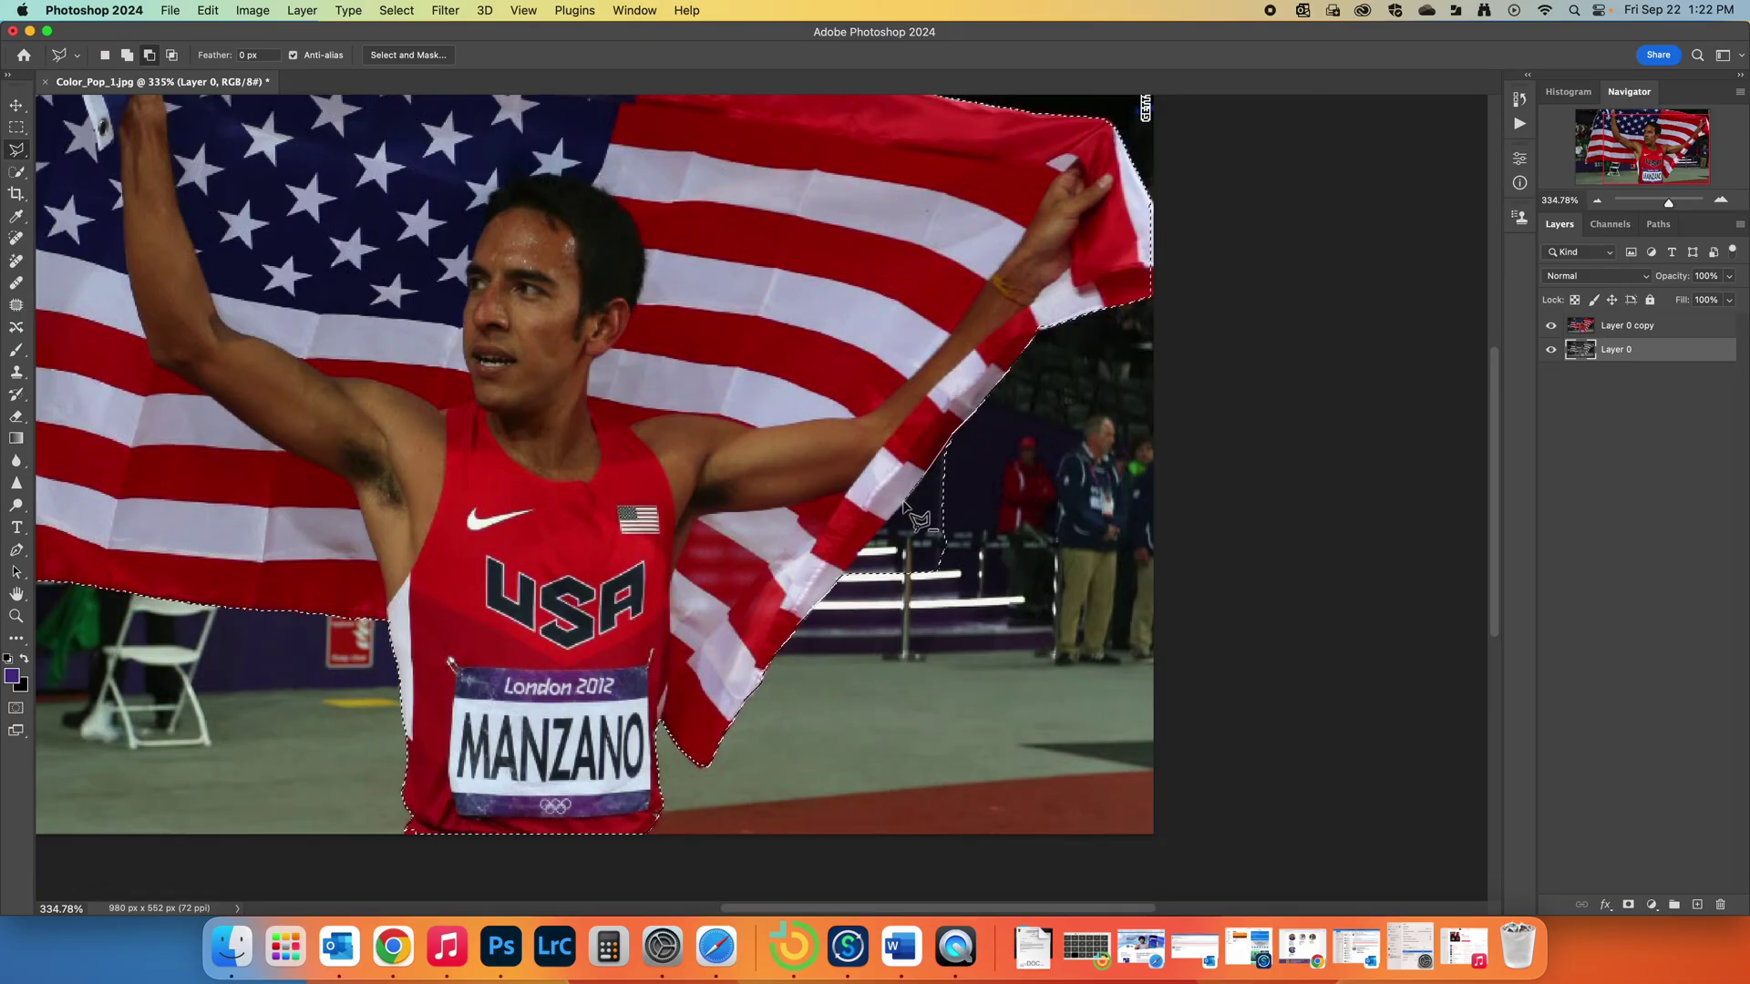
pyautogui.click(844, 575)
pyautogui.click(954, 618)
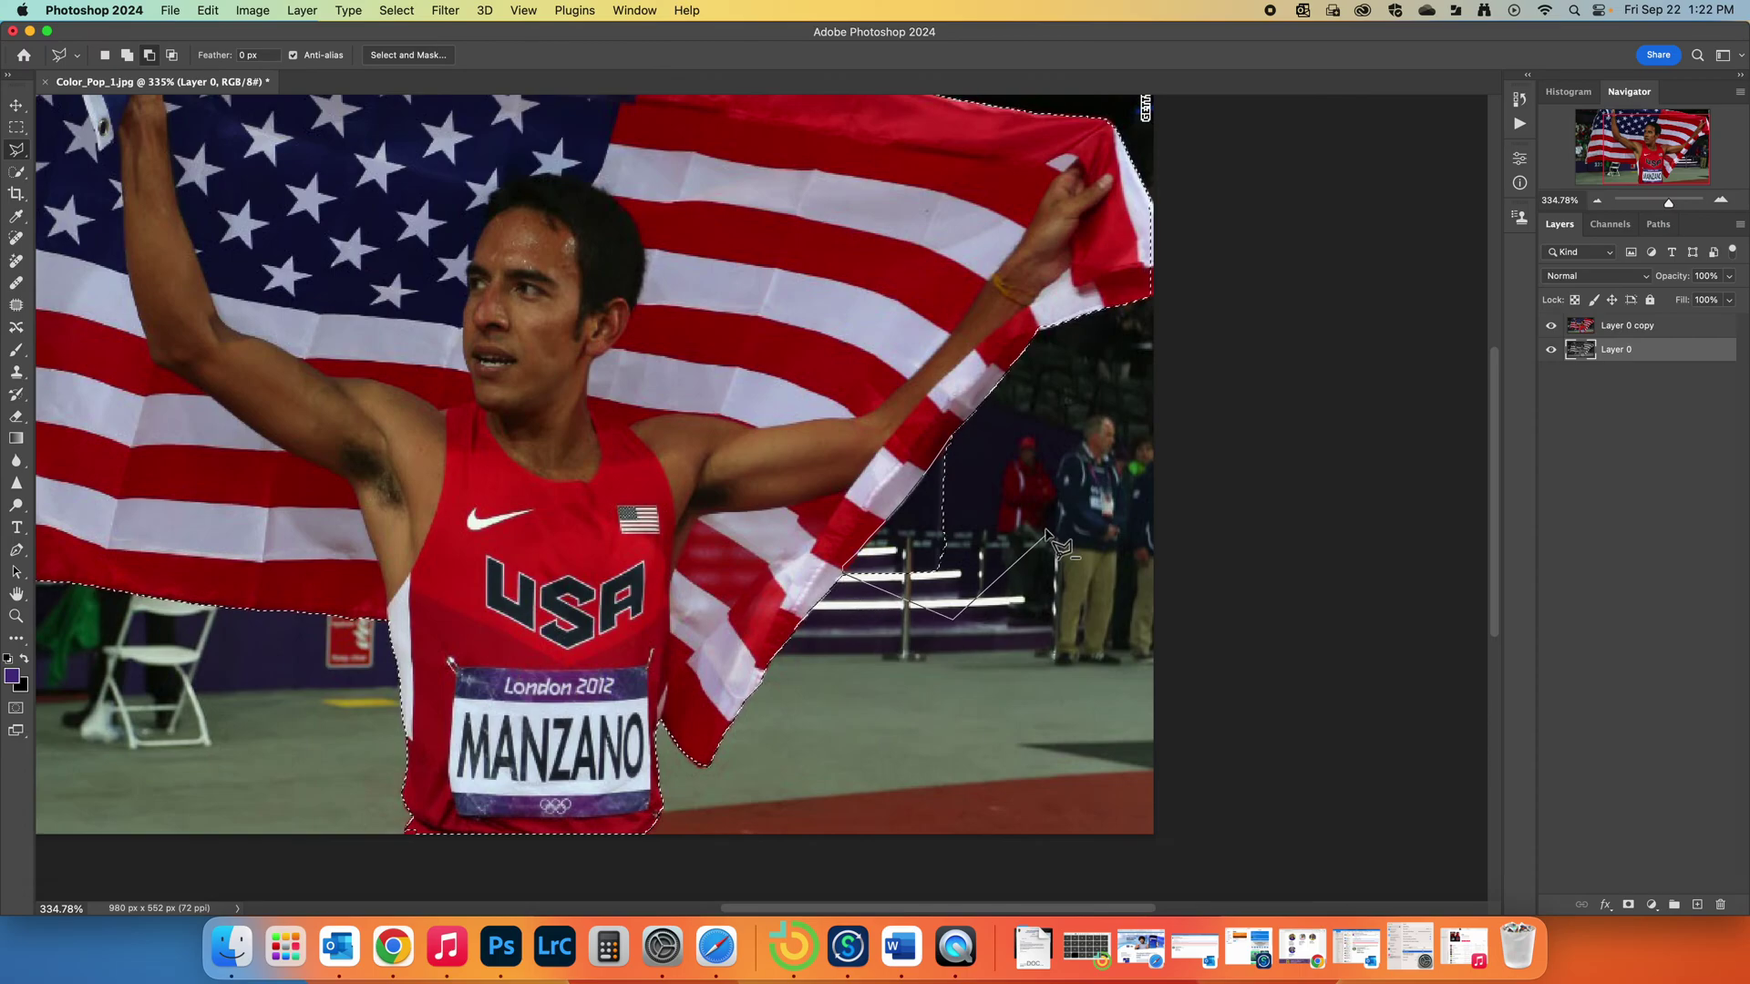
pyautogui.click(998, 463)
pyautogui.doubleClick(954, 434)
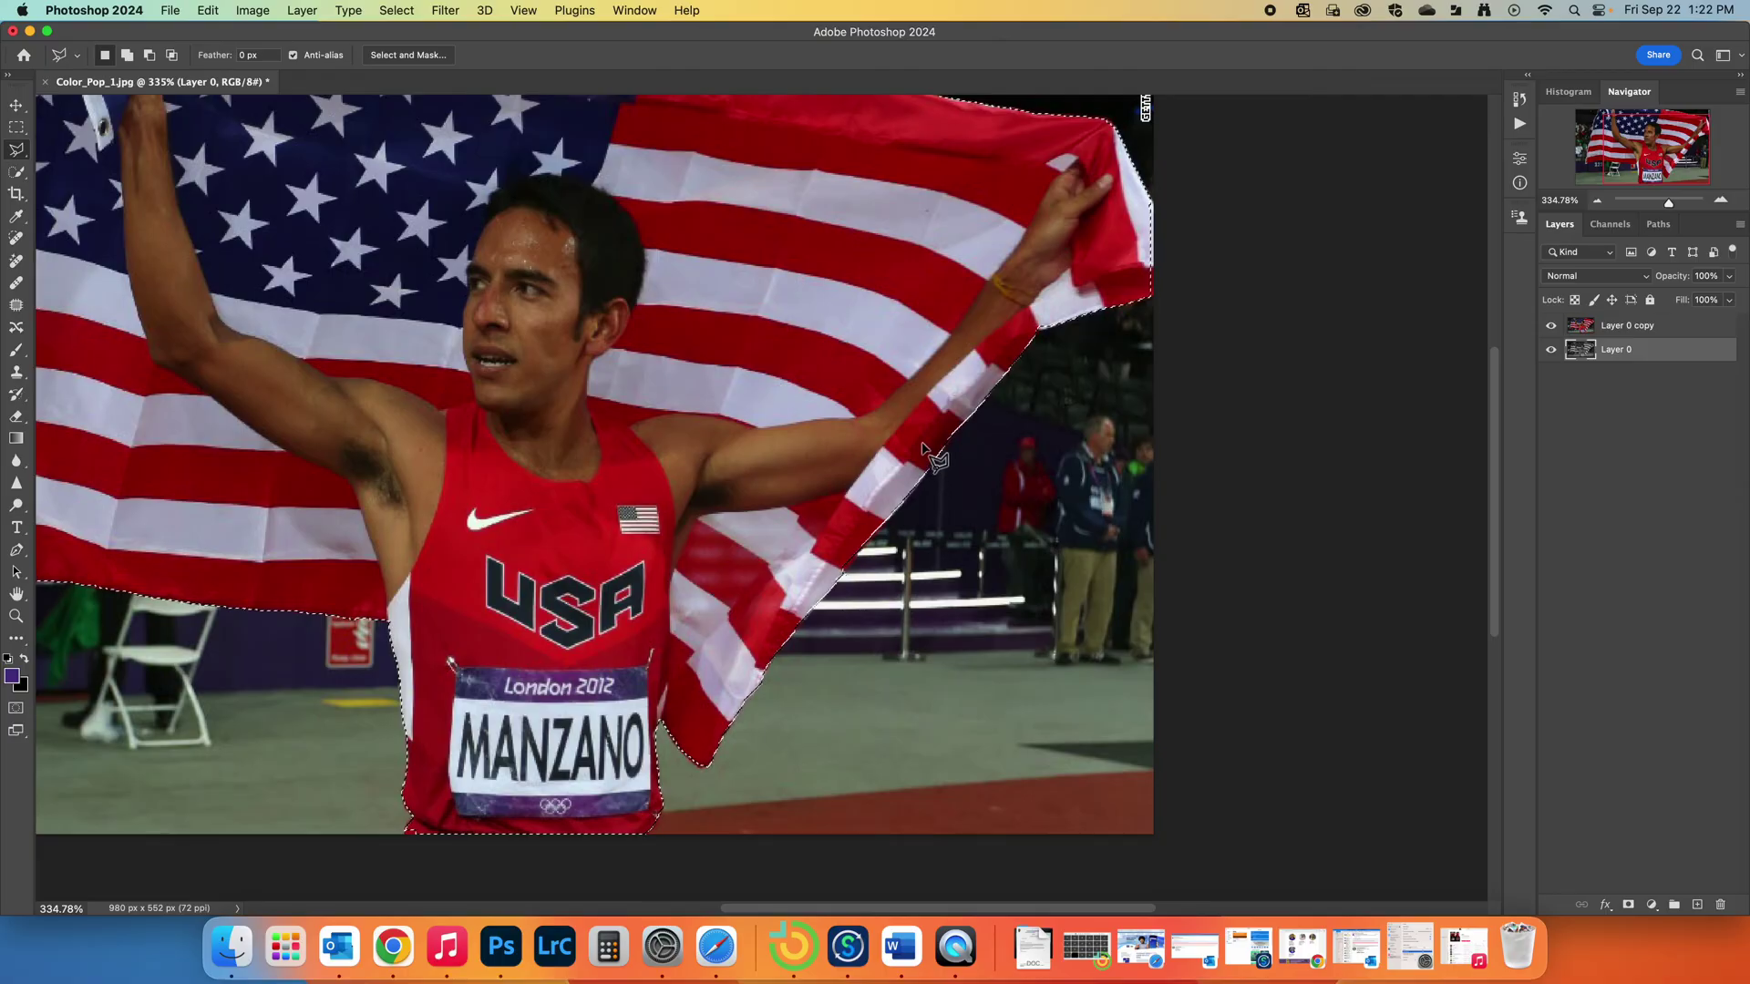
# Step: Add the missed sliver of flag at the photo's right edge to the selection with the Rectangular Marquee Tool
pyautogui.scroll(3, 921, 401)
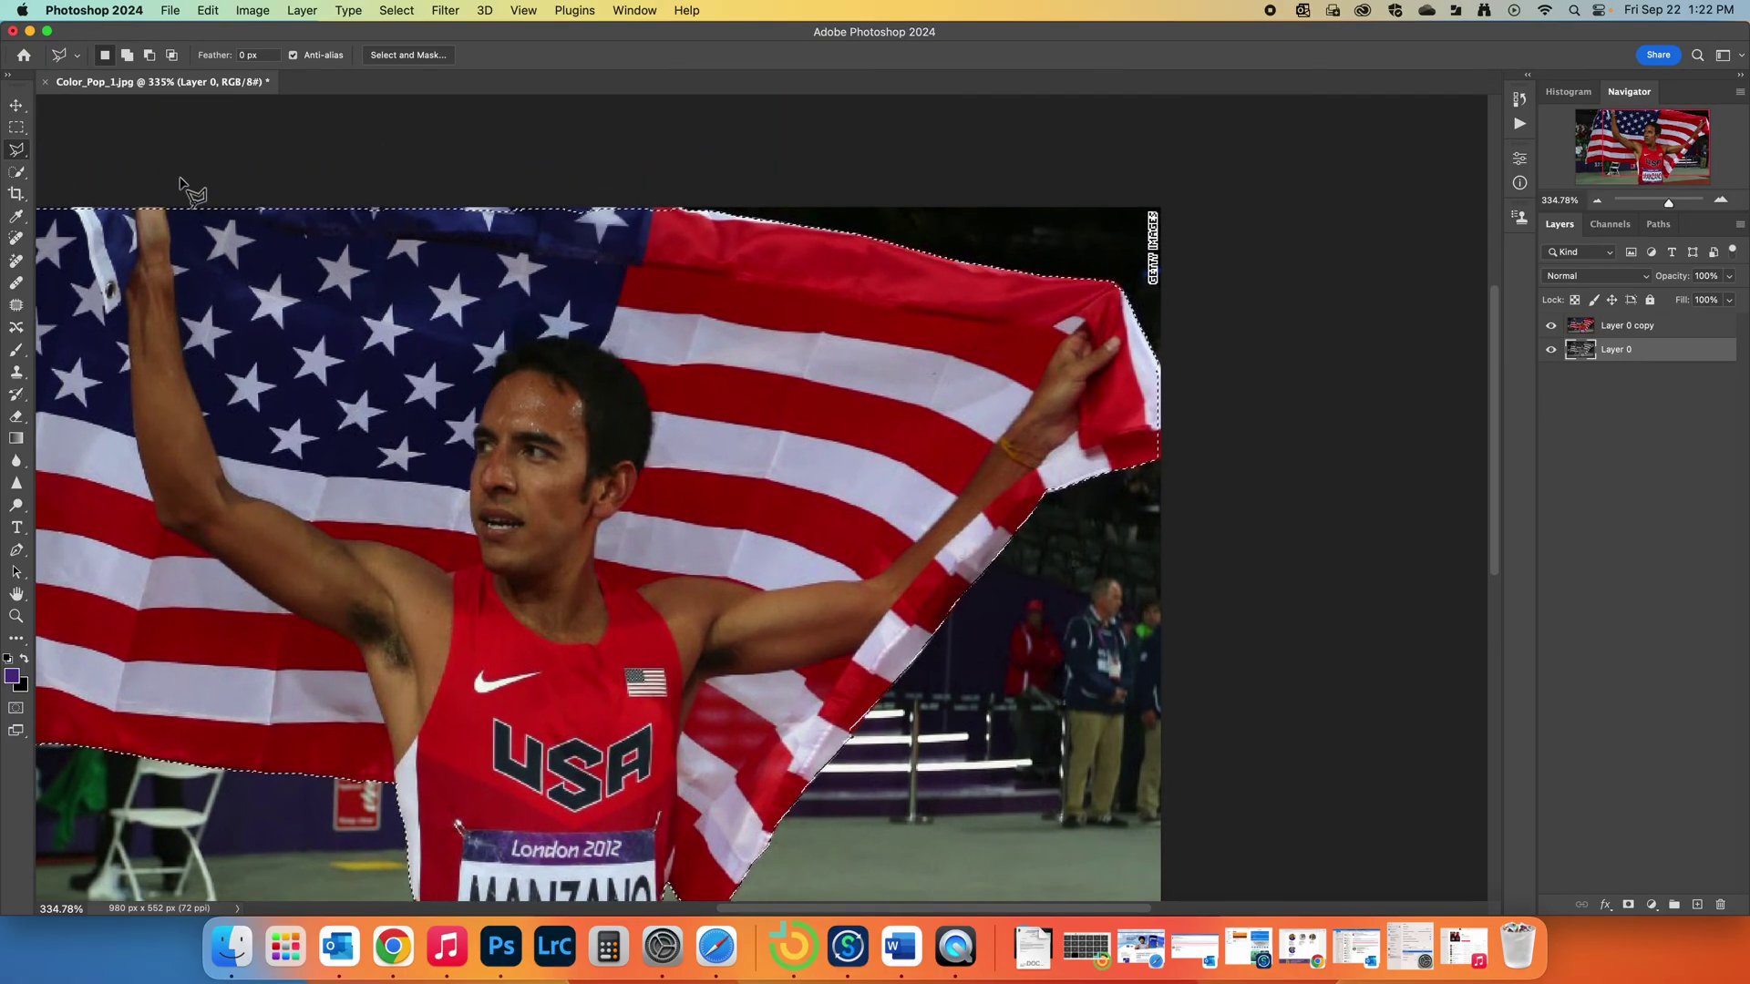
pyautogui.click(17, 127)
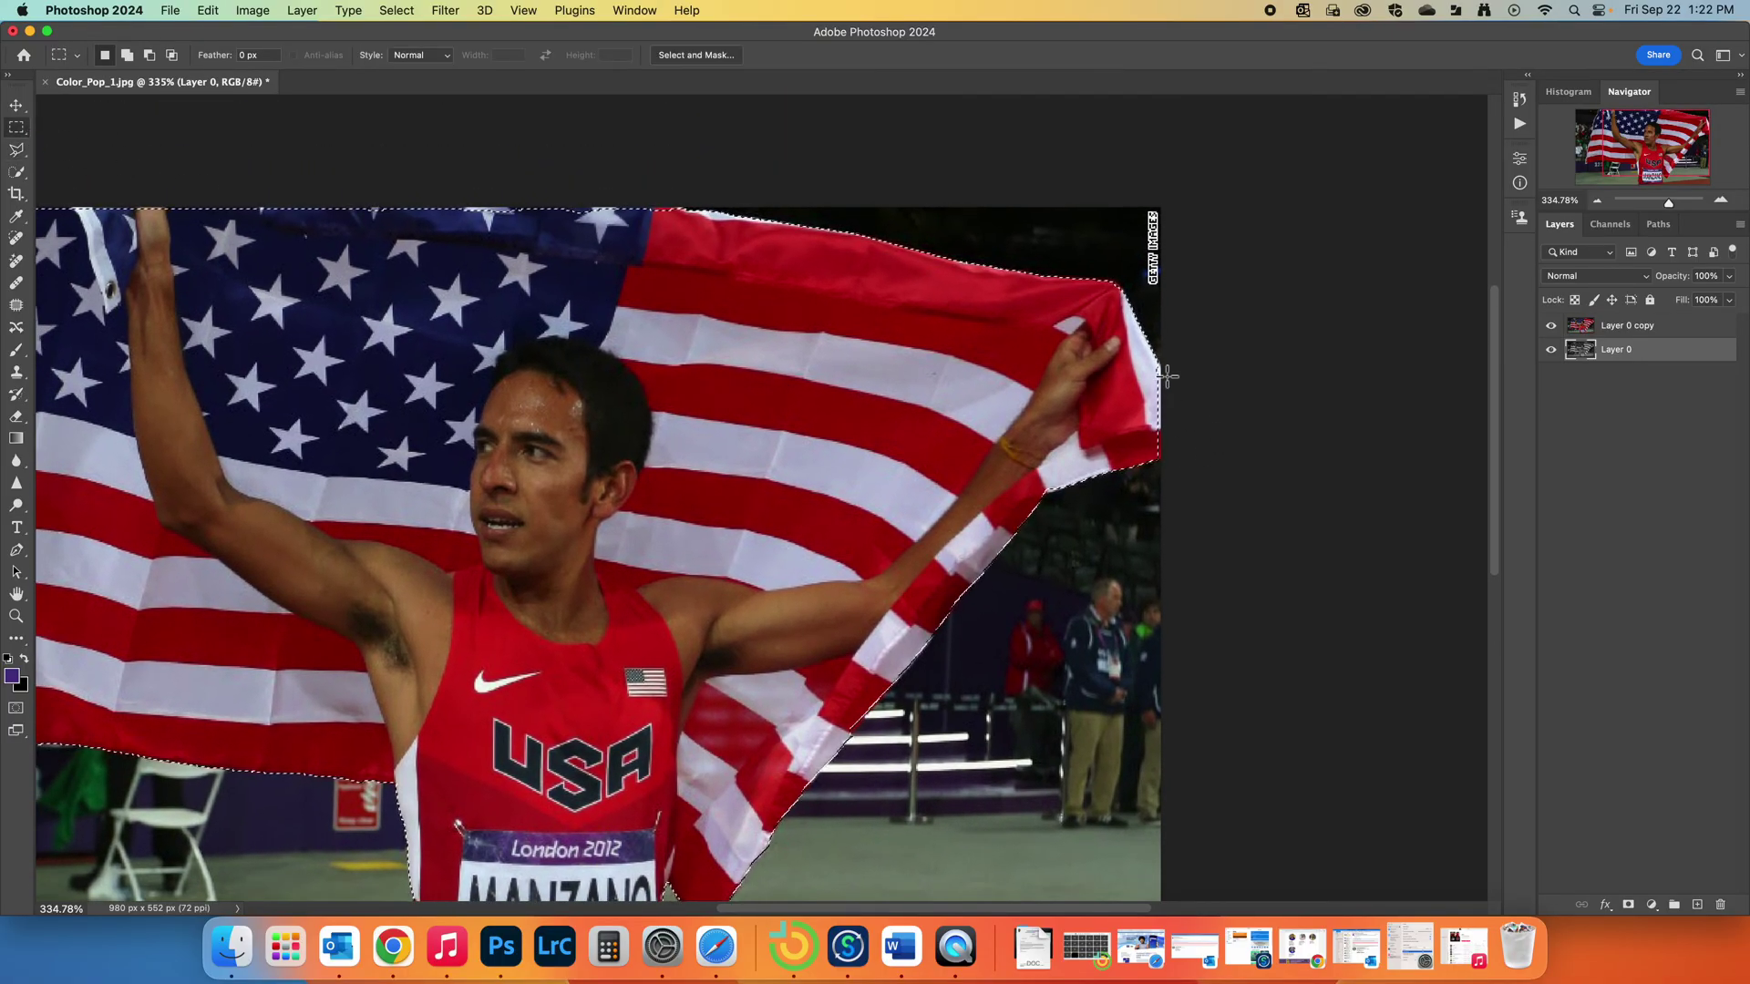
pyautogui.press('shift')
pyautogui.moveTo(1100, 361); pyautogui.dragTo(1183, 461)
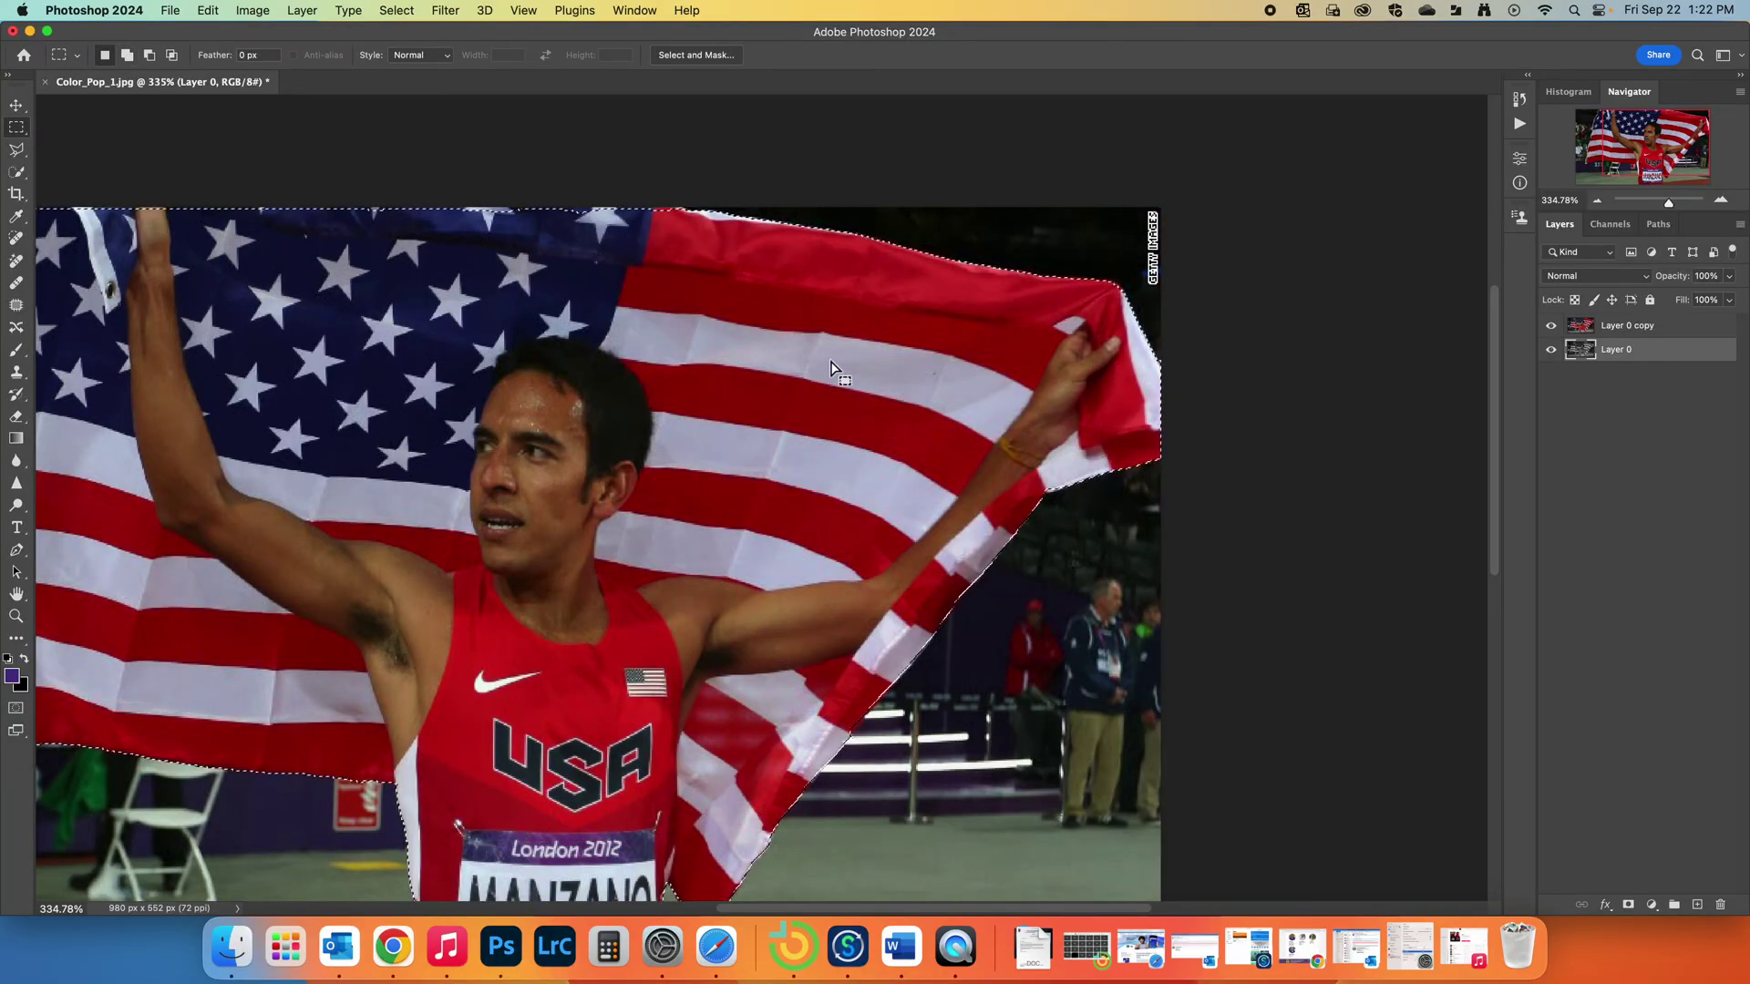
# Step: Add the missed strip of the flag's blue field along the photo's top edge to the selection with a rectangular marquee
pyautogui.hscroll(-10, 787, 337)
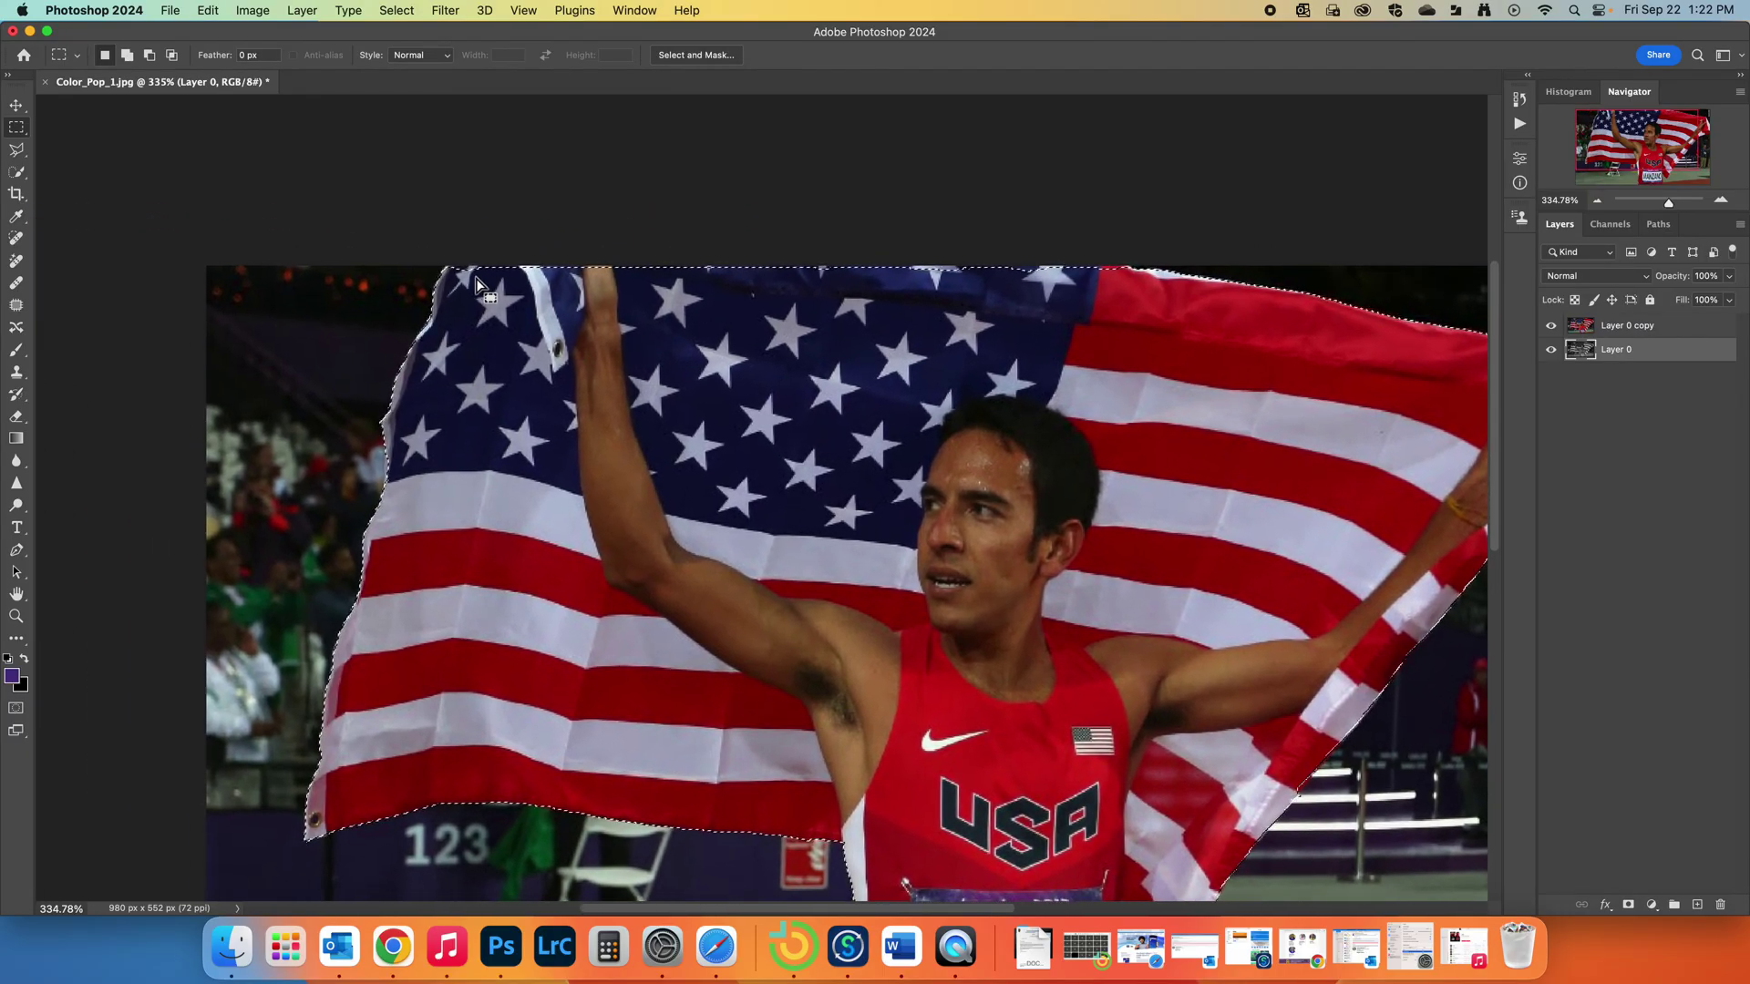
pyautogui.press('shift')
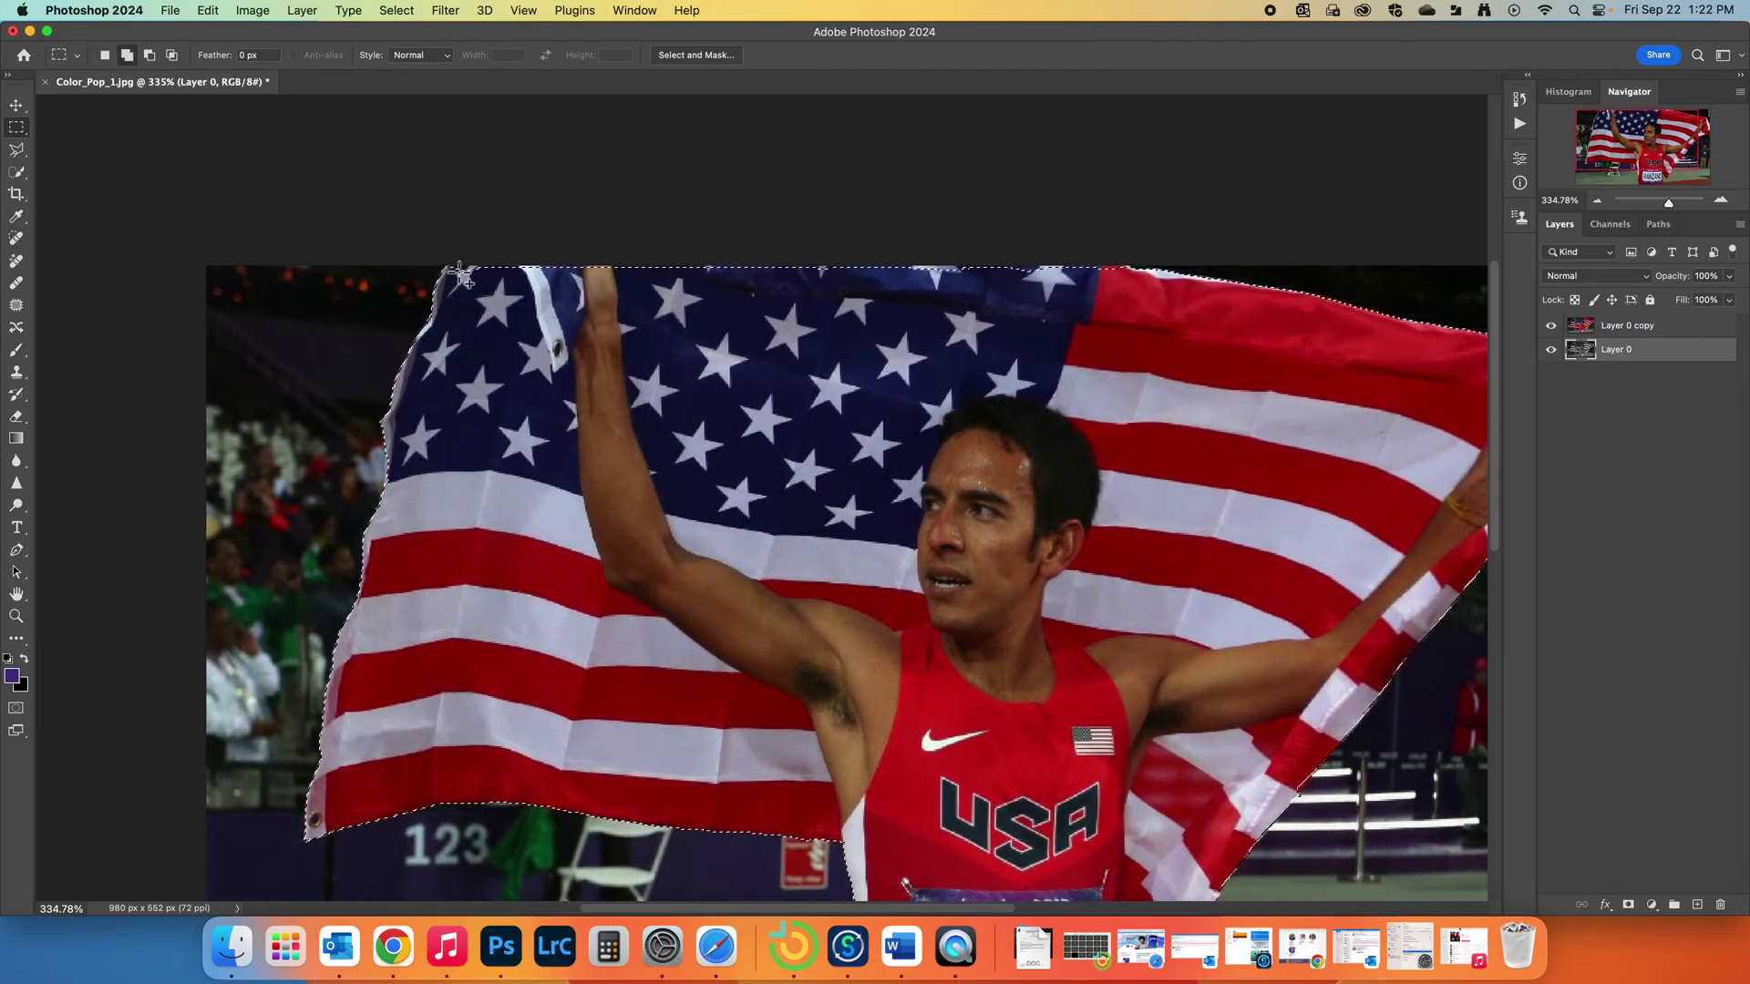
pyautogui.moveTo(455, 266); pyautogui.dragTo(1127, 358)
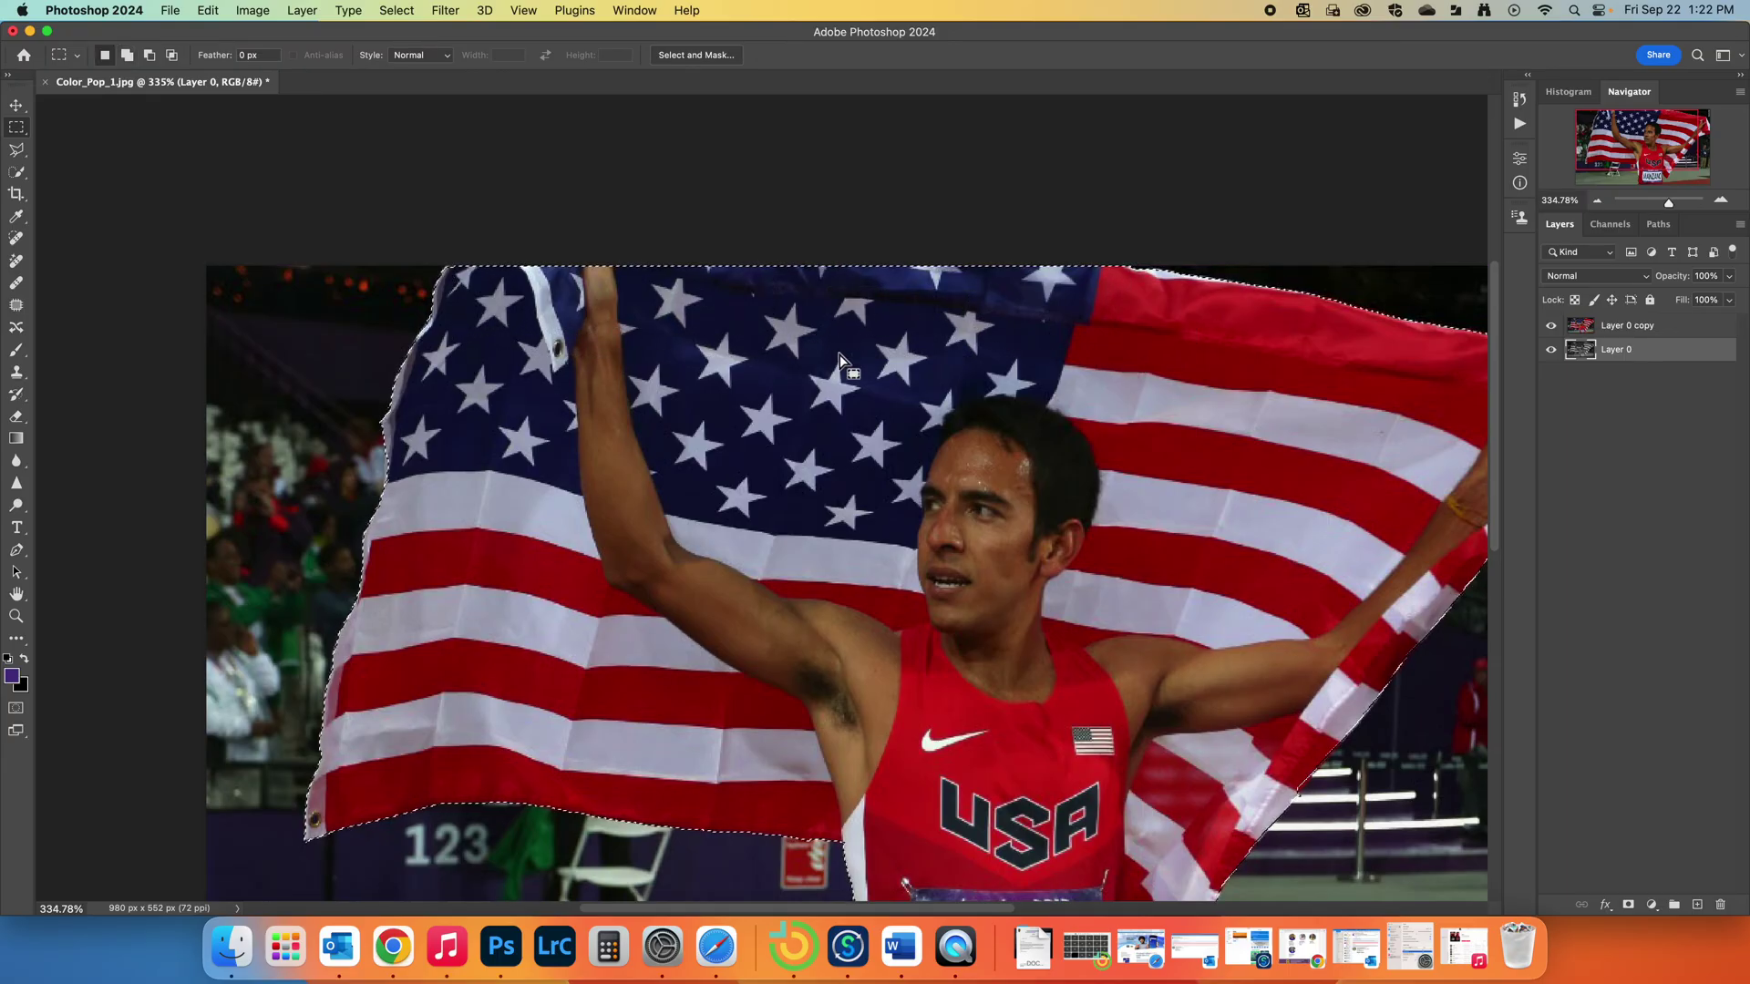
# Step: Add a layer mask to Layer 0 copy from the athlete and flag selection
pyautogui.press('space')
pyautogui.moveTo(878, 484); pyautogui.dragTo(683, 307)
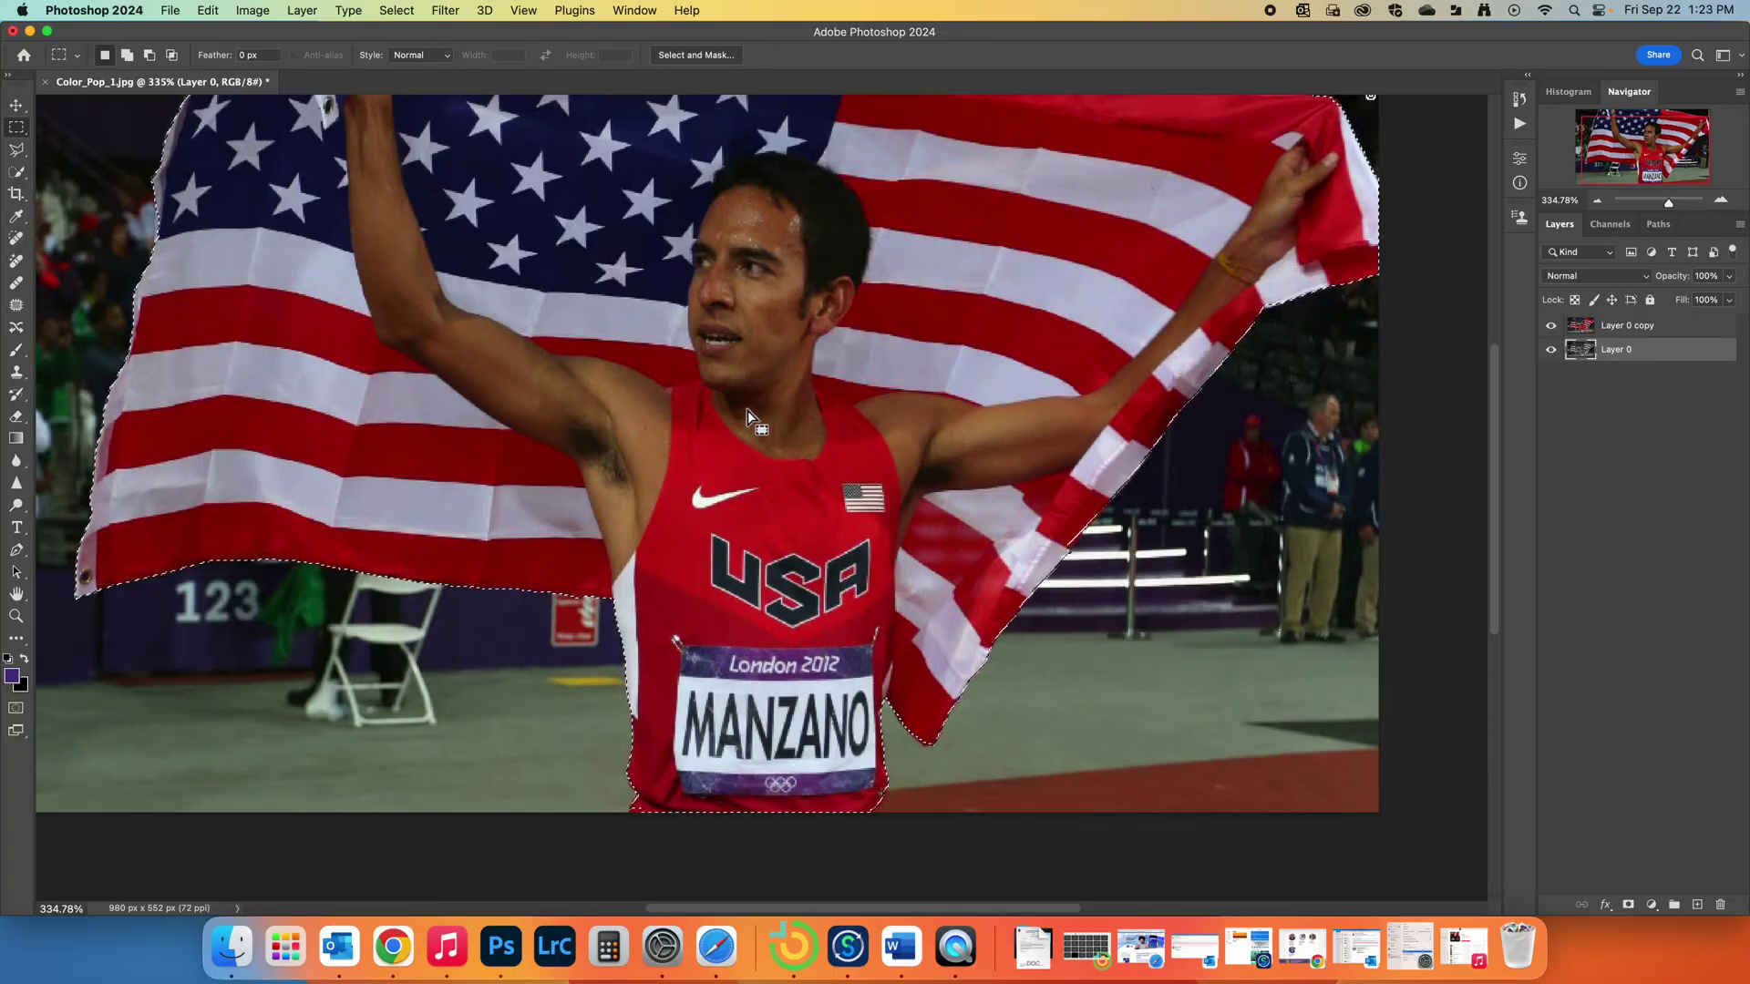
pyautogui.click(1638, 335)
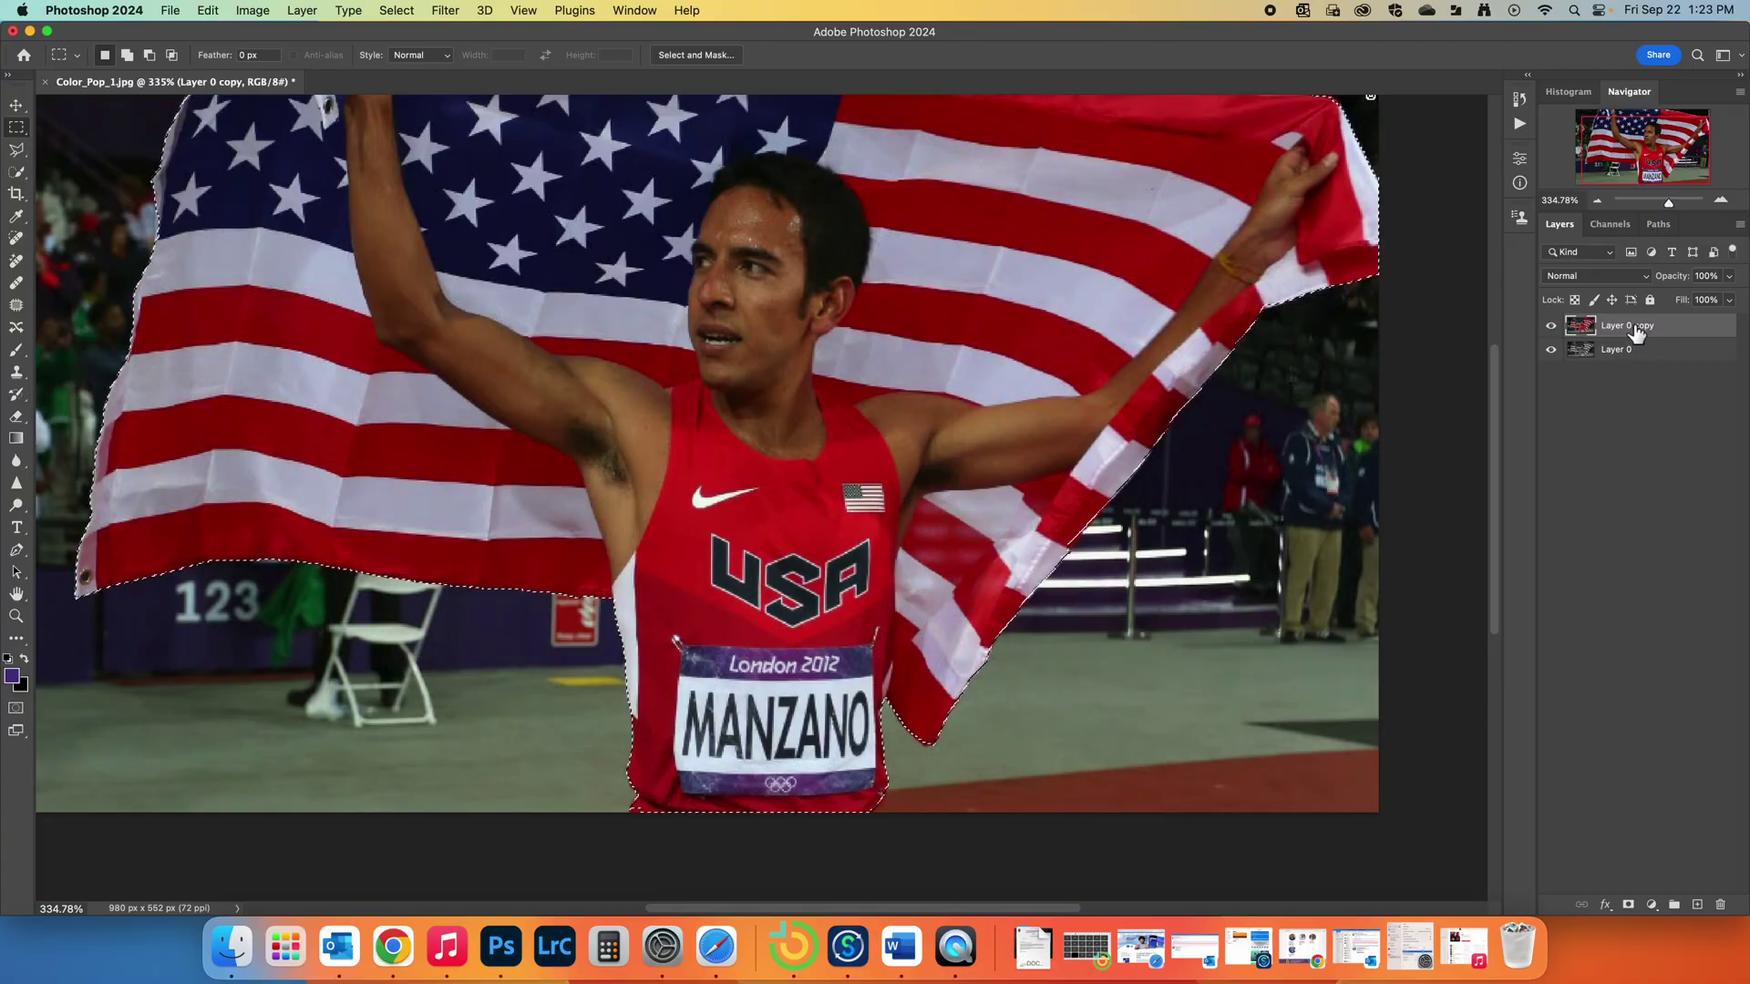
pyautogui.click(1628, 905)
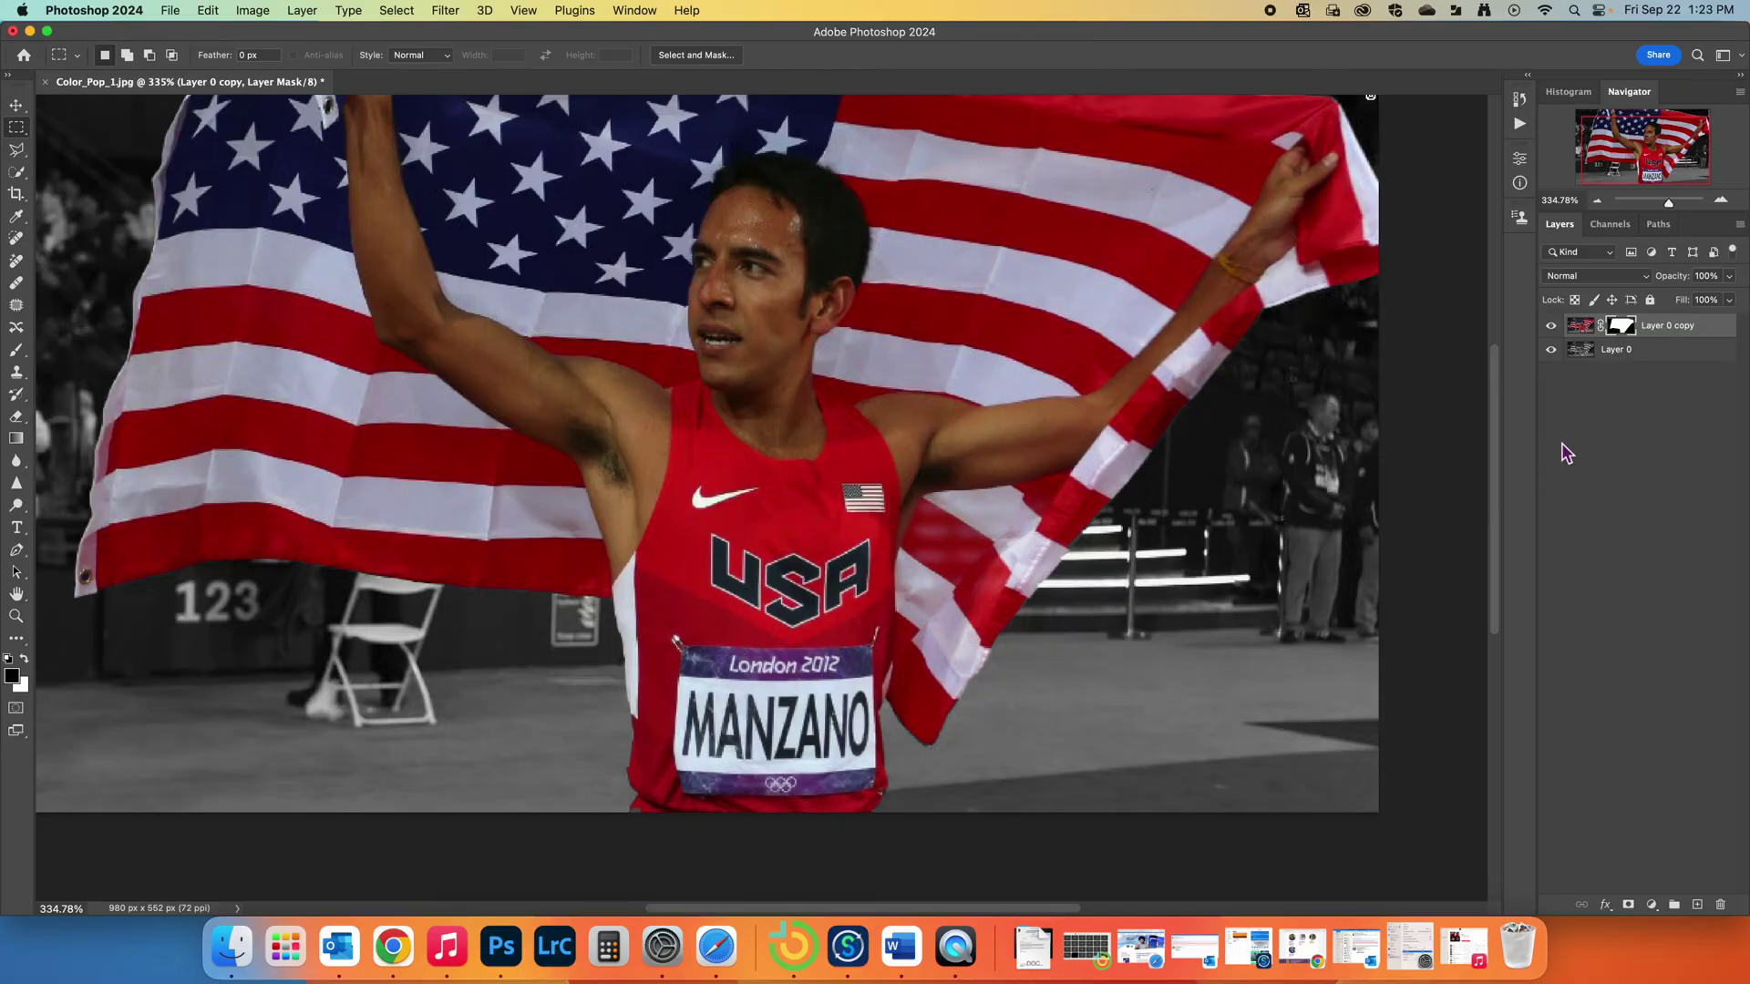
# Step: Apply a Brightness/Contrast adjustment to the black-and-white Layer 0 with brightness -56 and contrast 57
pyautogui.click(1624, 356)
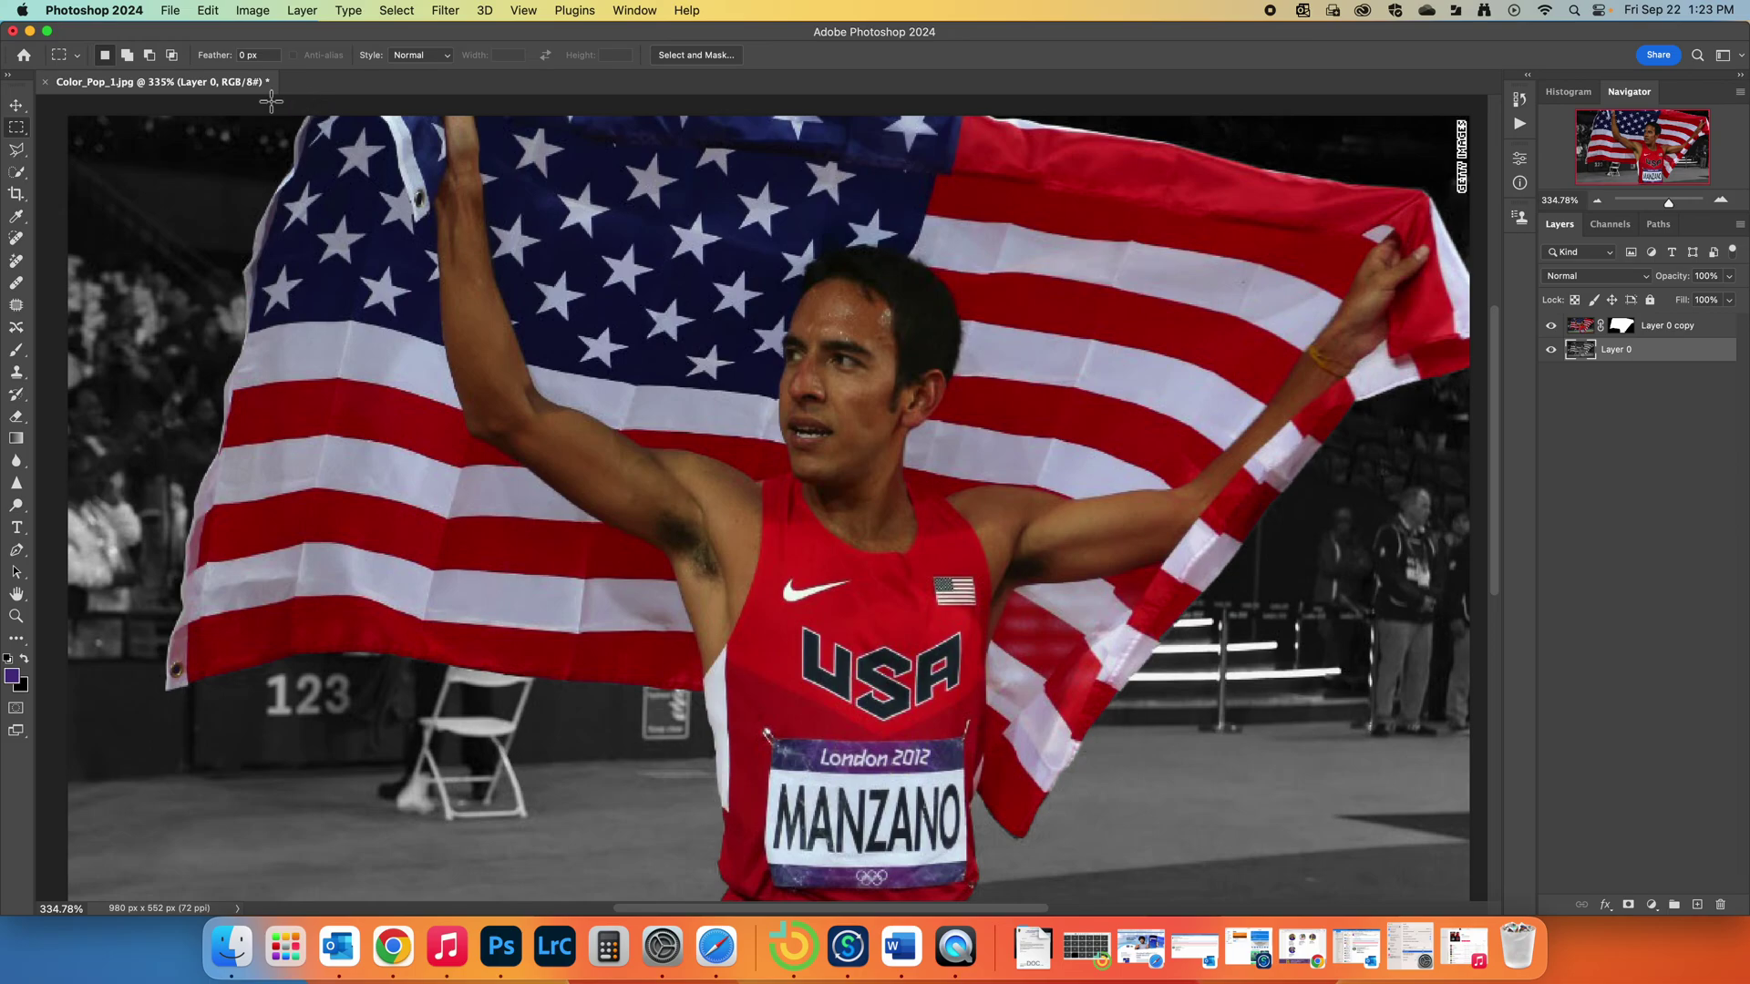
pyautogui.click(254, 11)
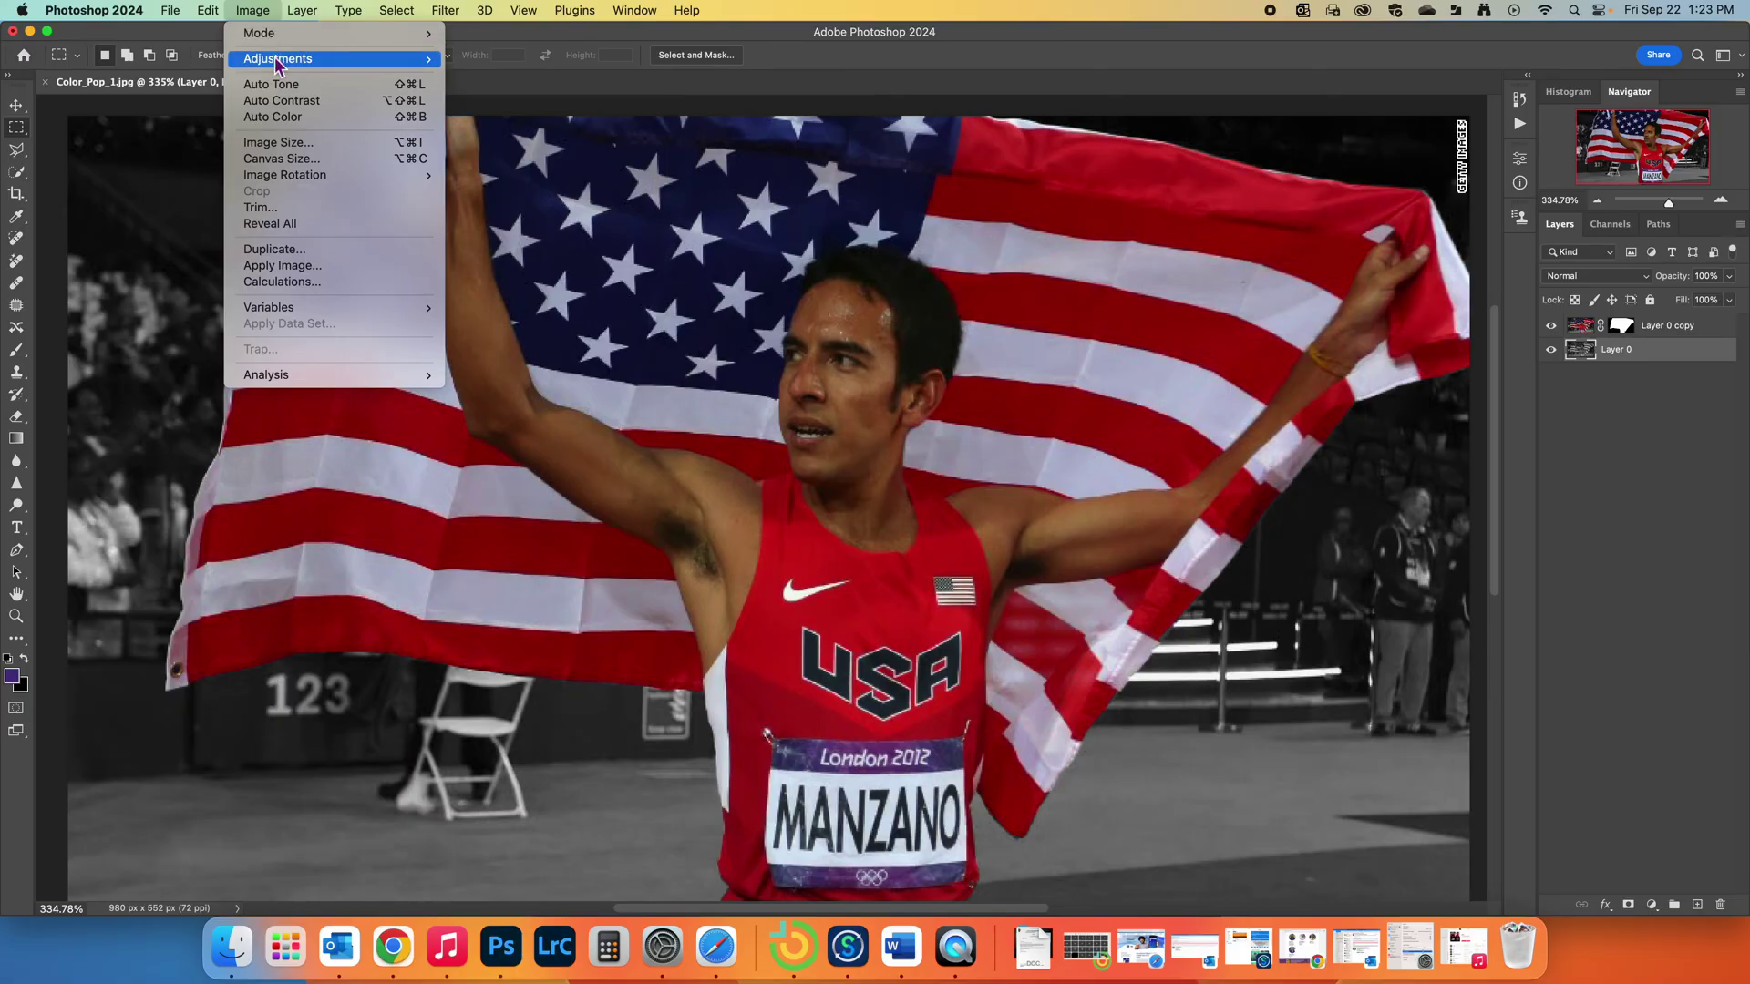
pyautogui.moveTo(429, 58)
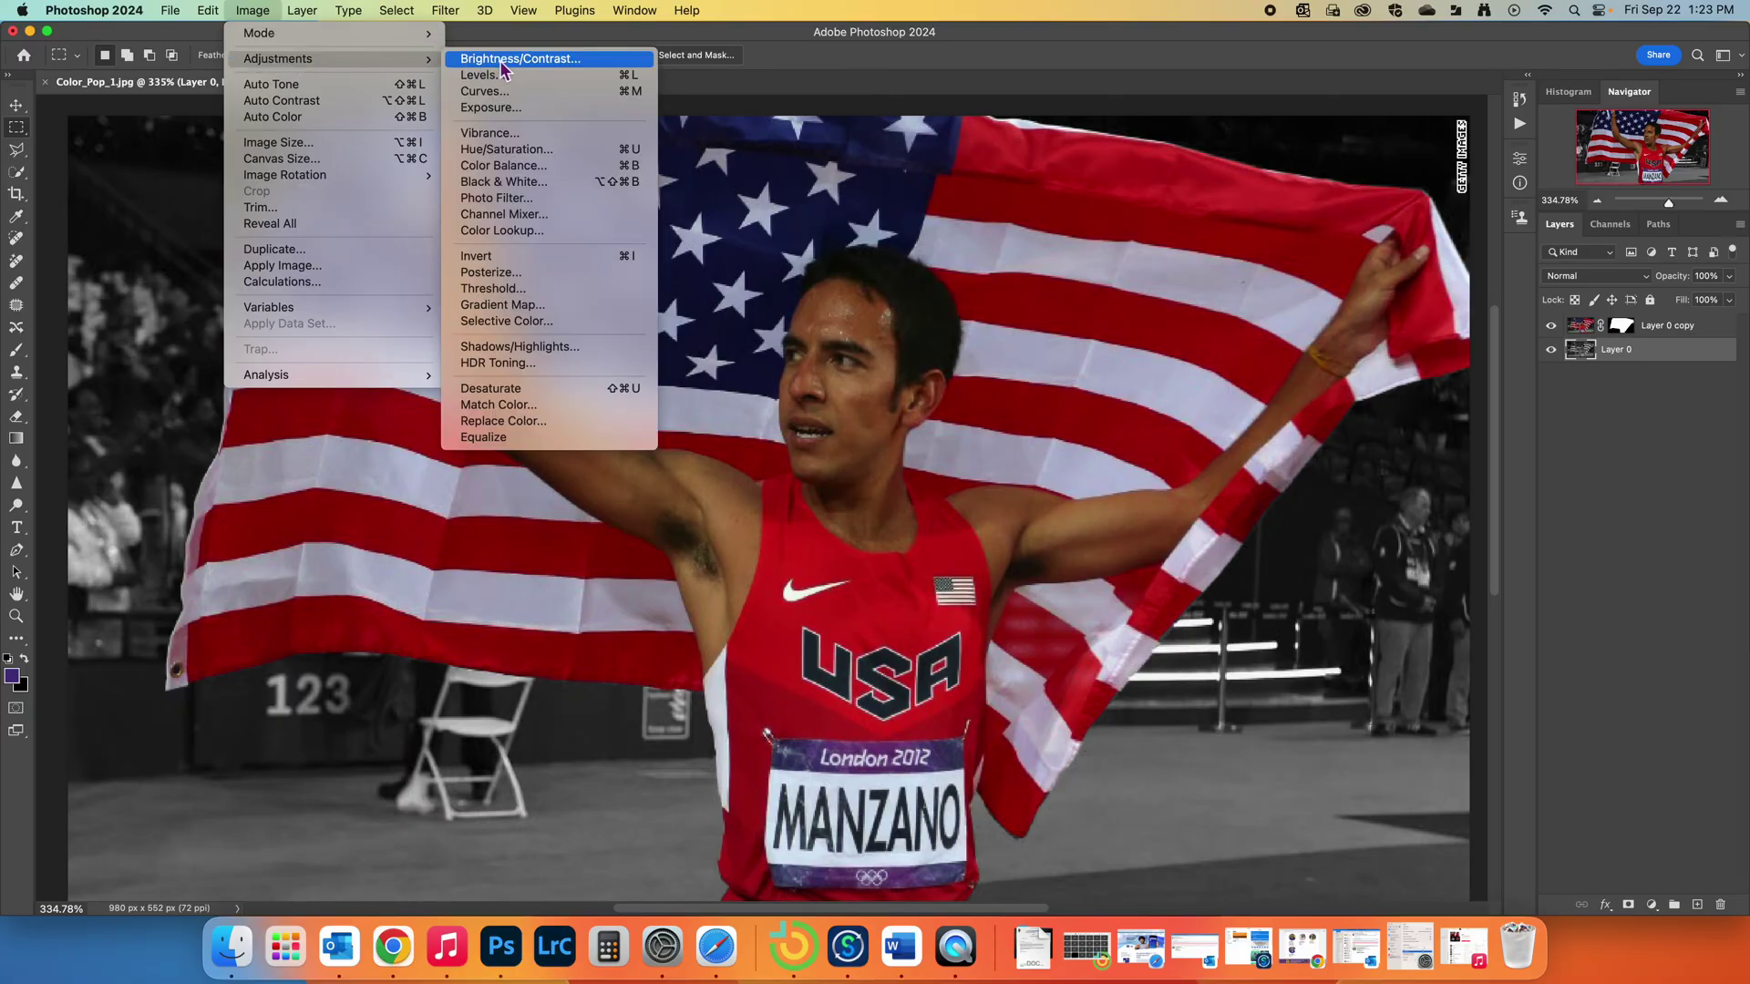
pyautogui.press('Escape')
pyautogui.press('i')
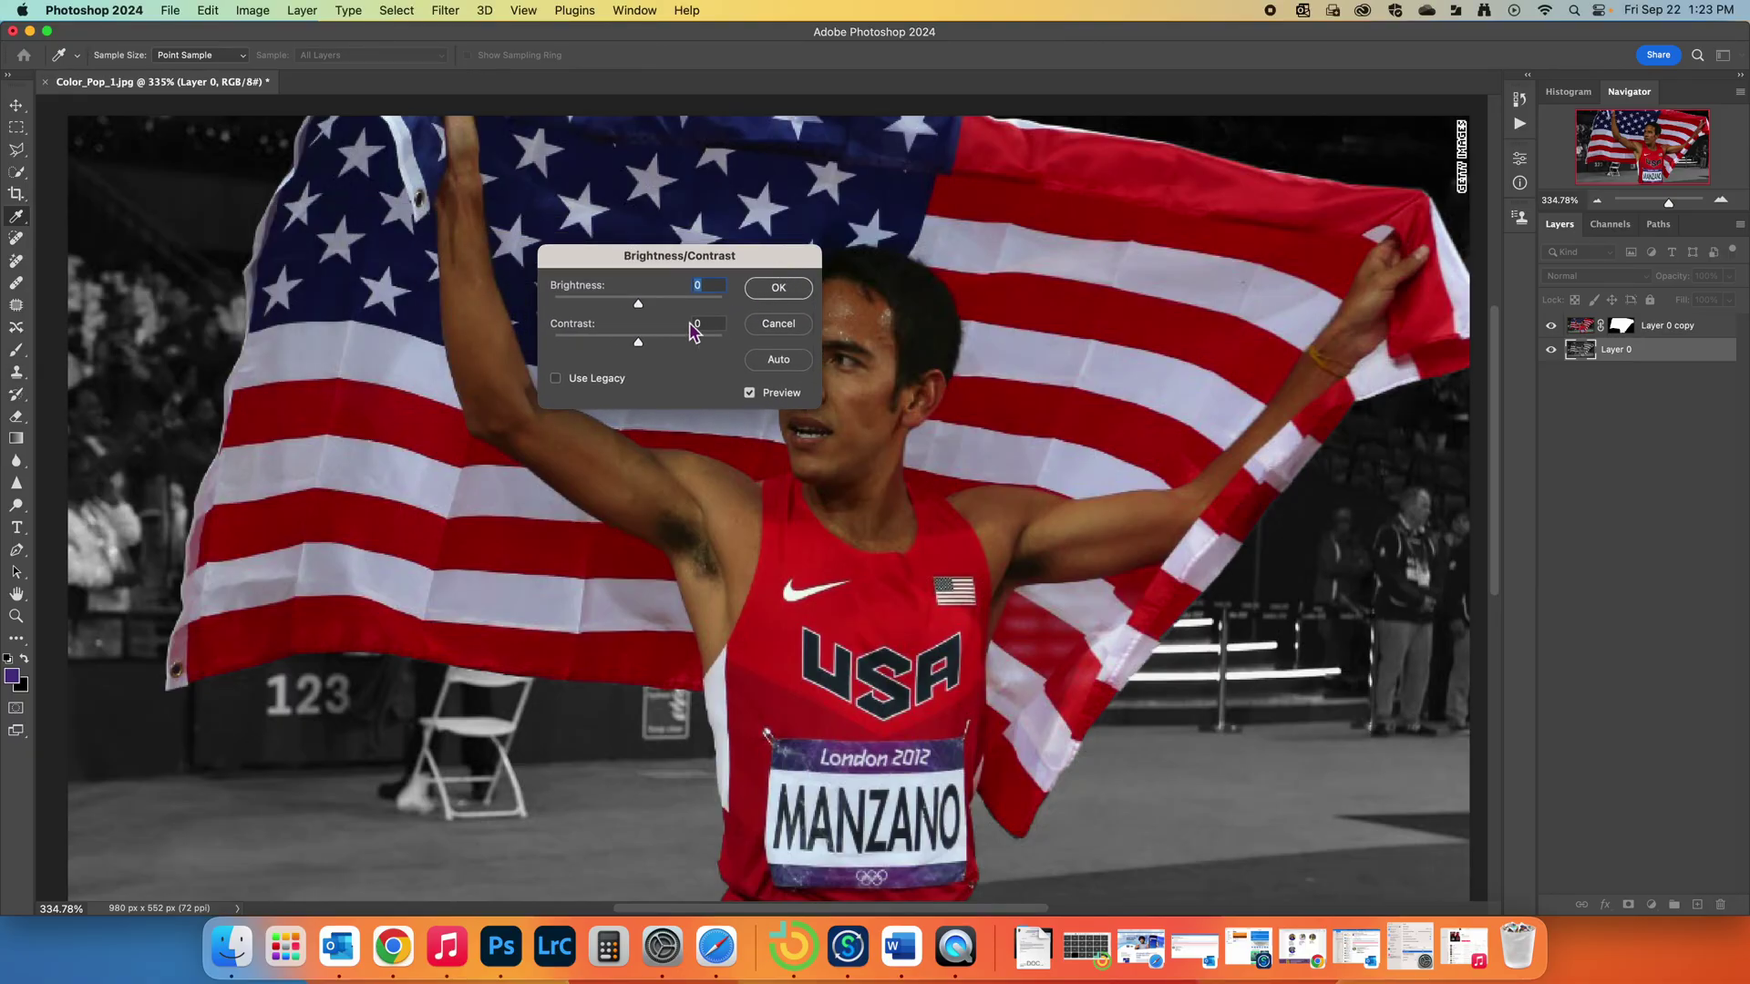
pyautogui.moveTo(640, 308); pyautogui.dragTo(725, 312)
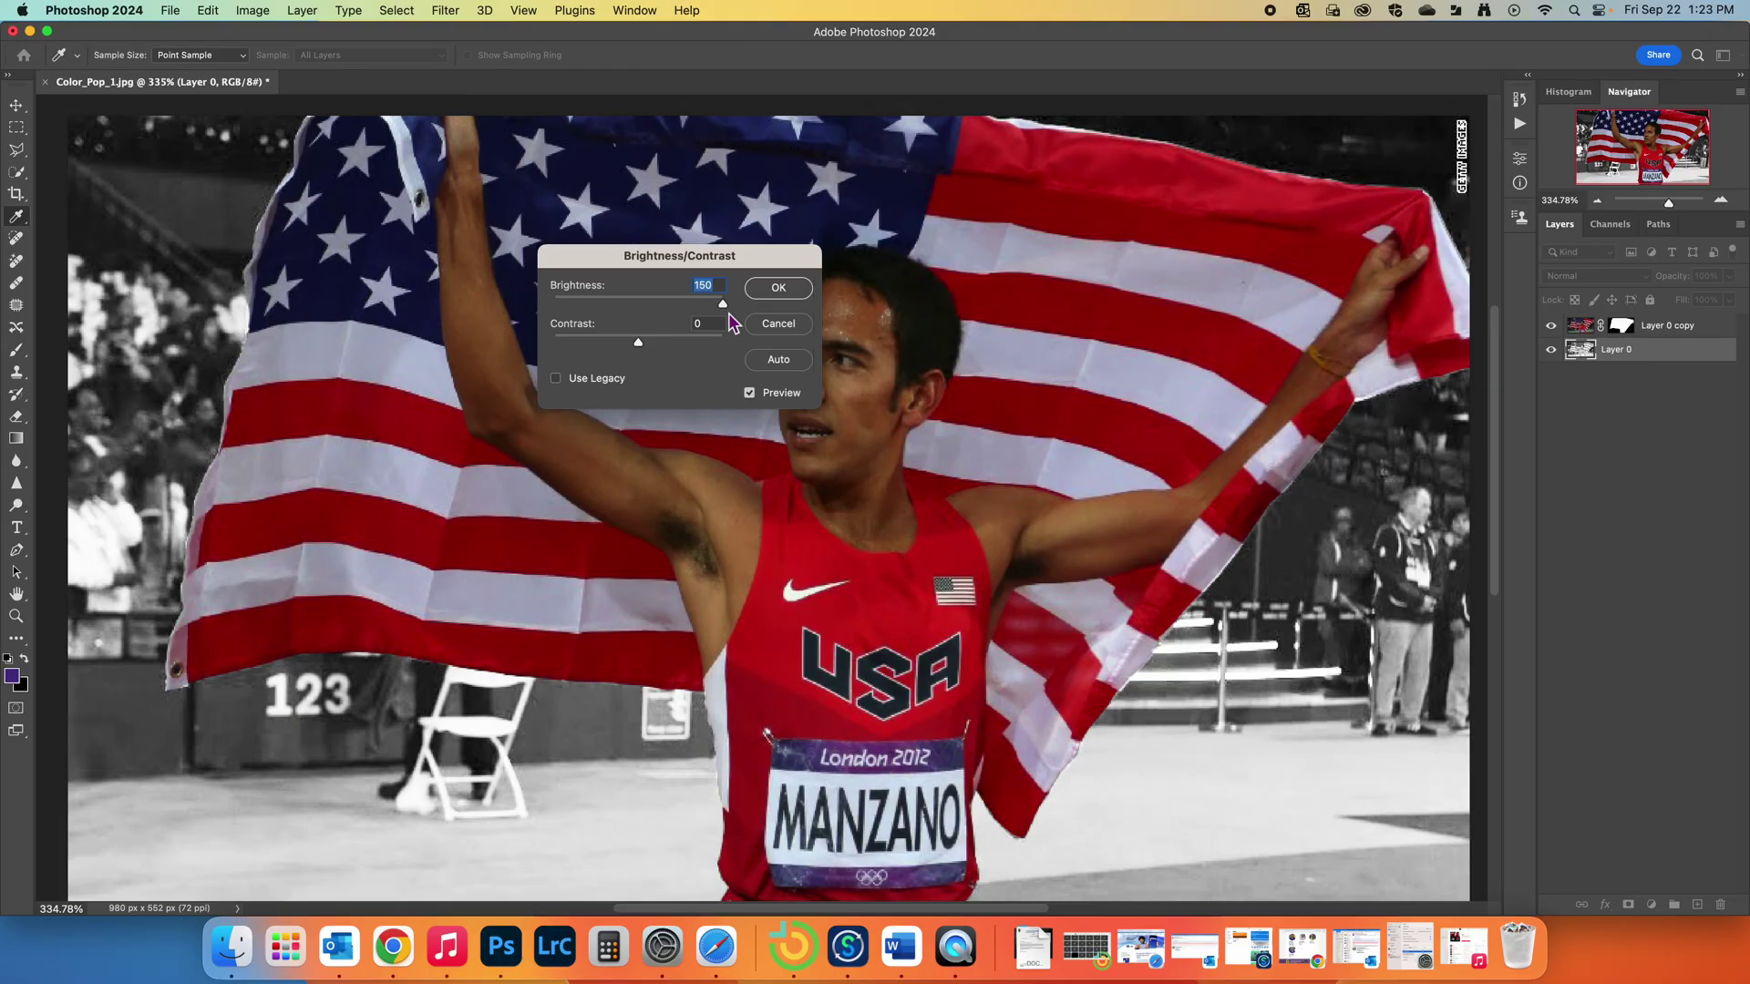
pyautogui.moveTo(730, 322); pyautogui.dragTo(690, 355)
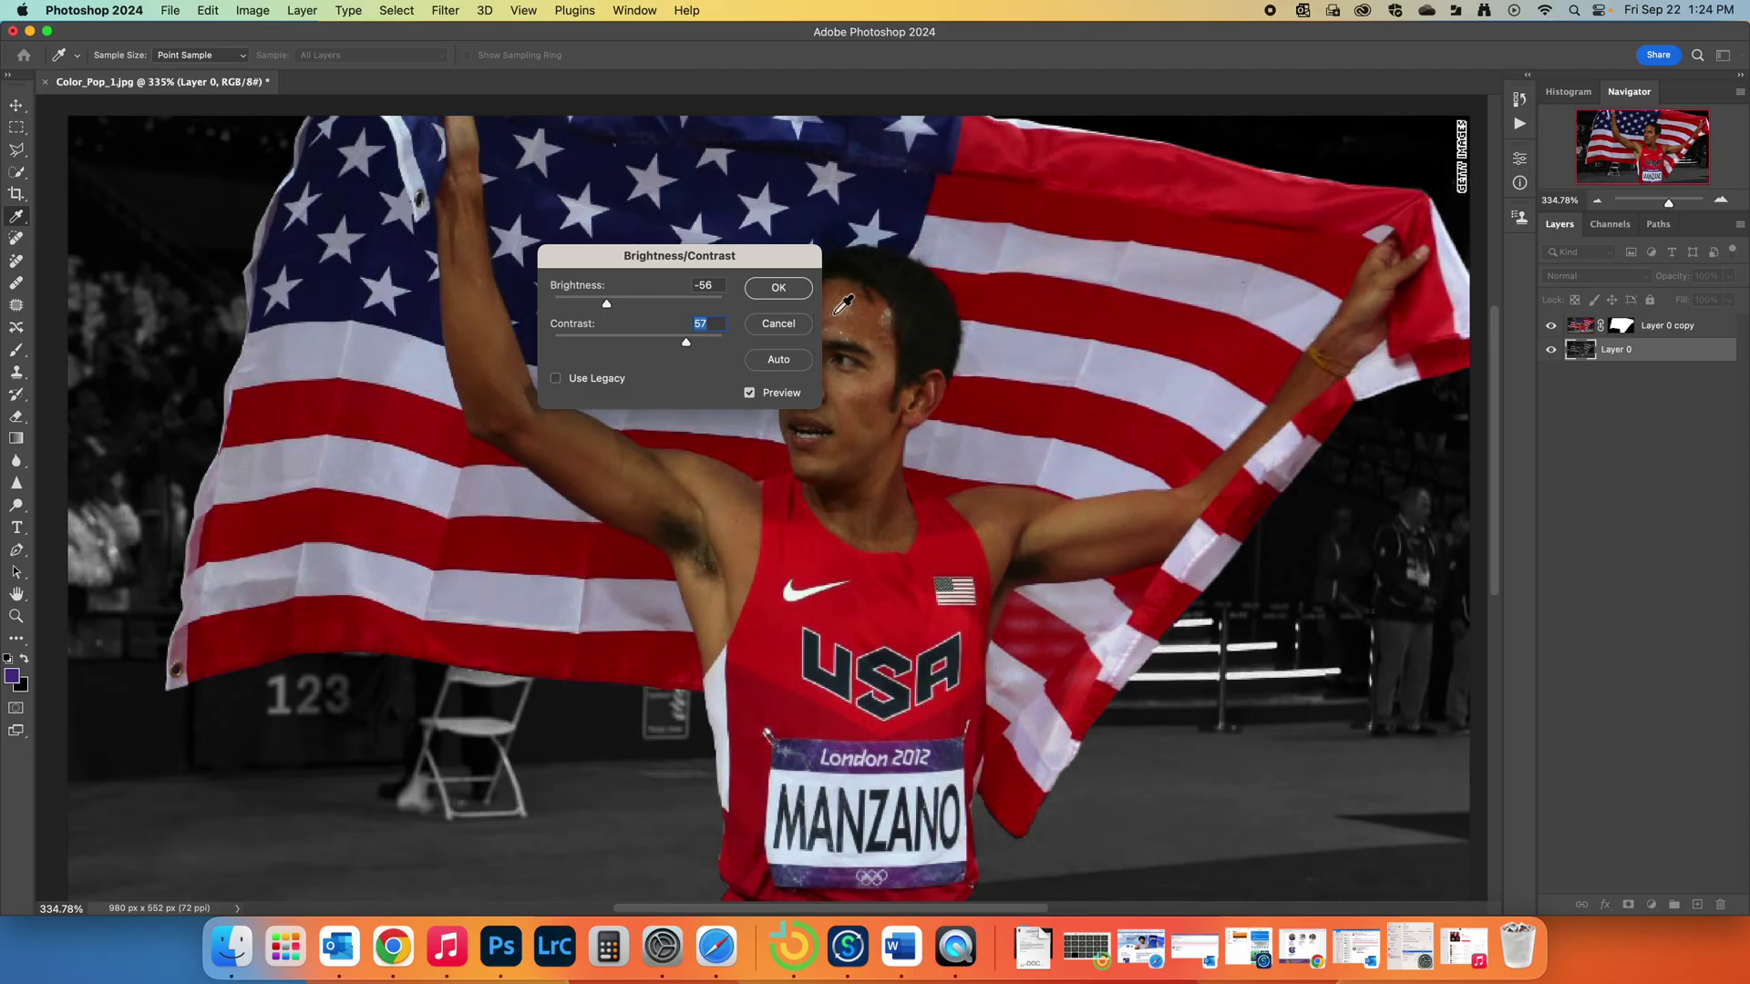
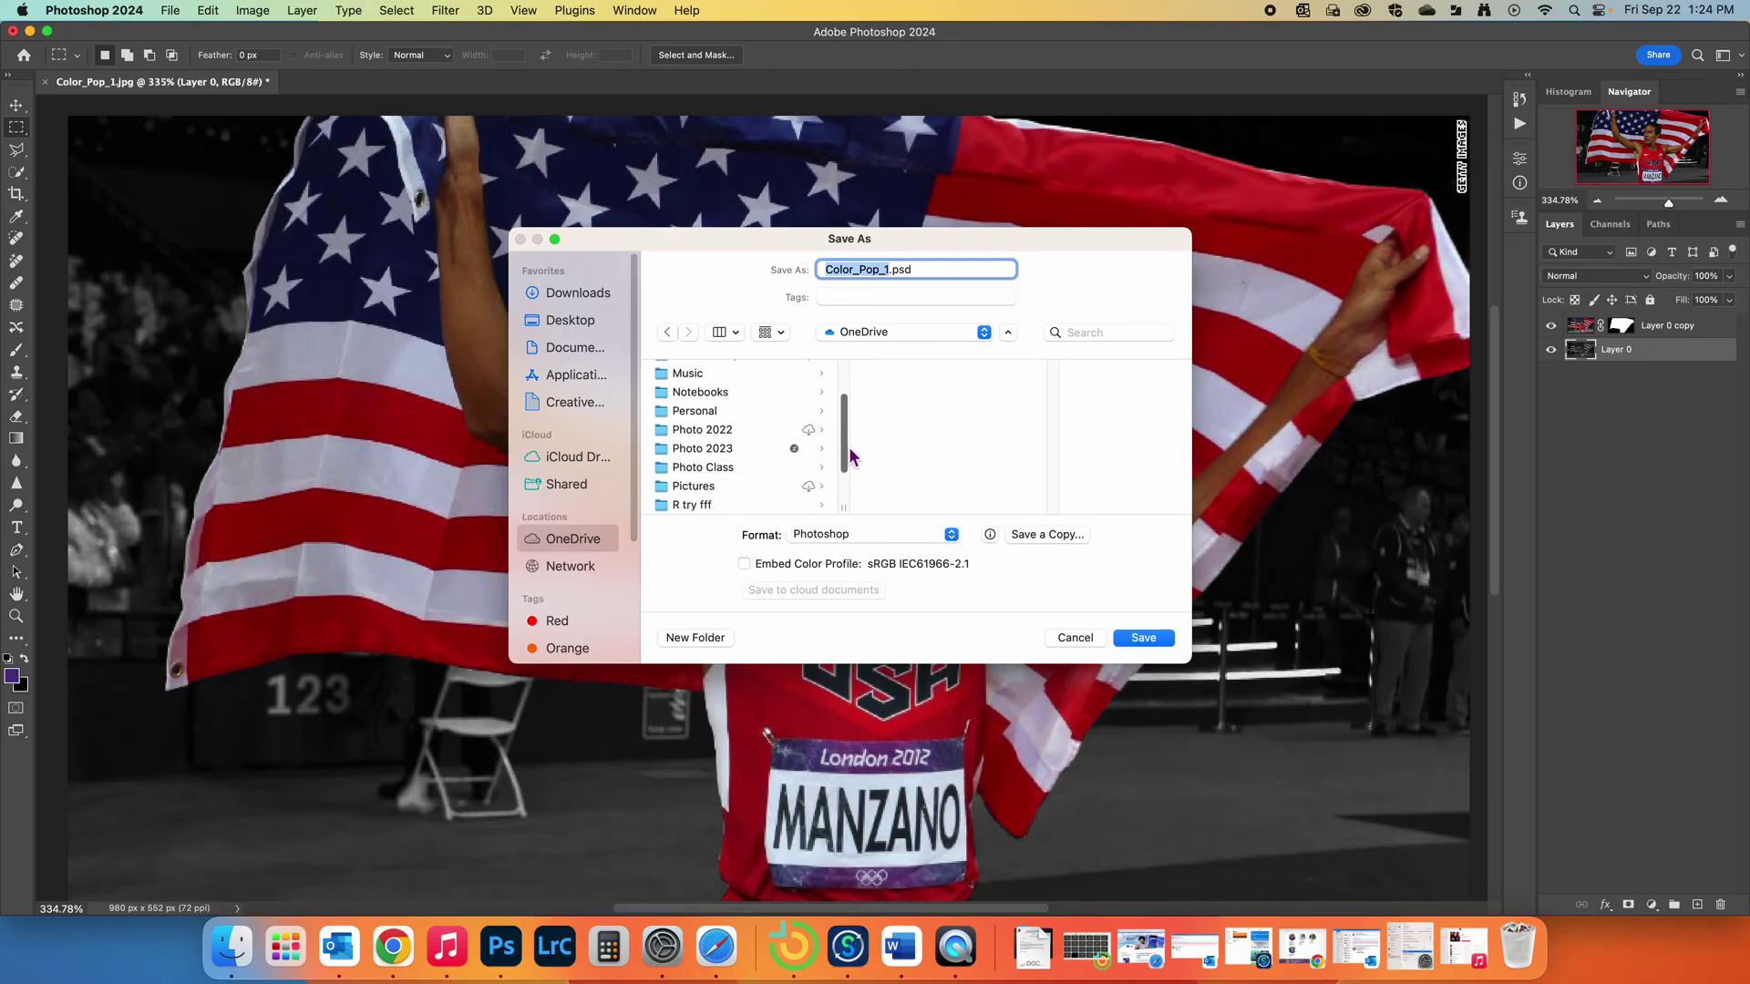
# Step: Create a folder named "color pop" inside Photo 2023 > Quarter 1 on OneDrive as the save location
pyautogui.click(729, 435)
pyautogui.click(924, 411)
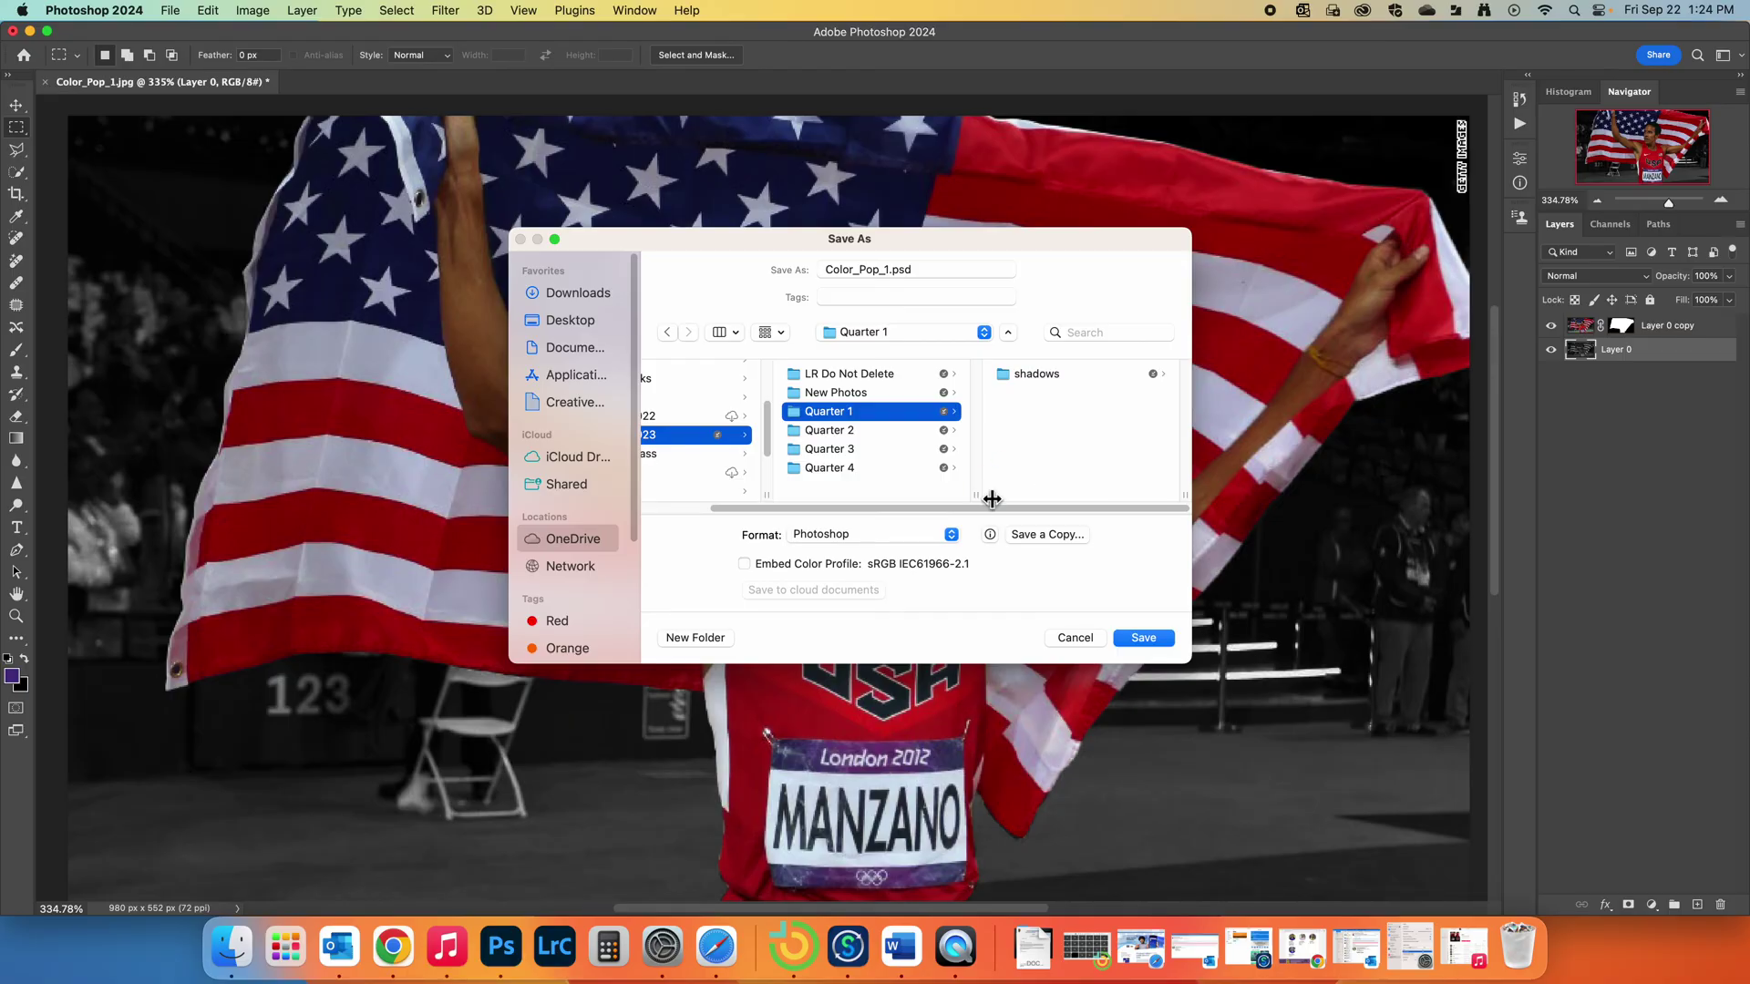
pyautogui.click(695, 638)
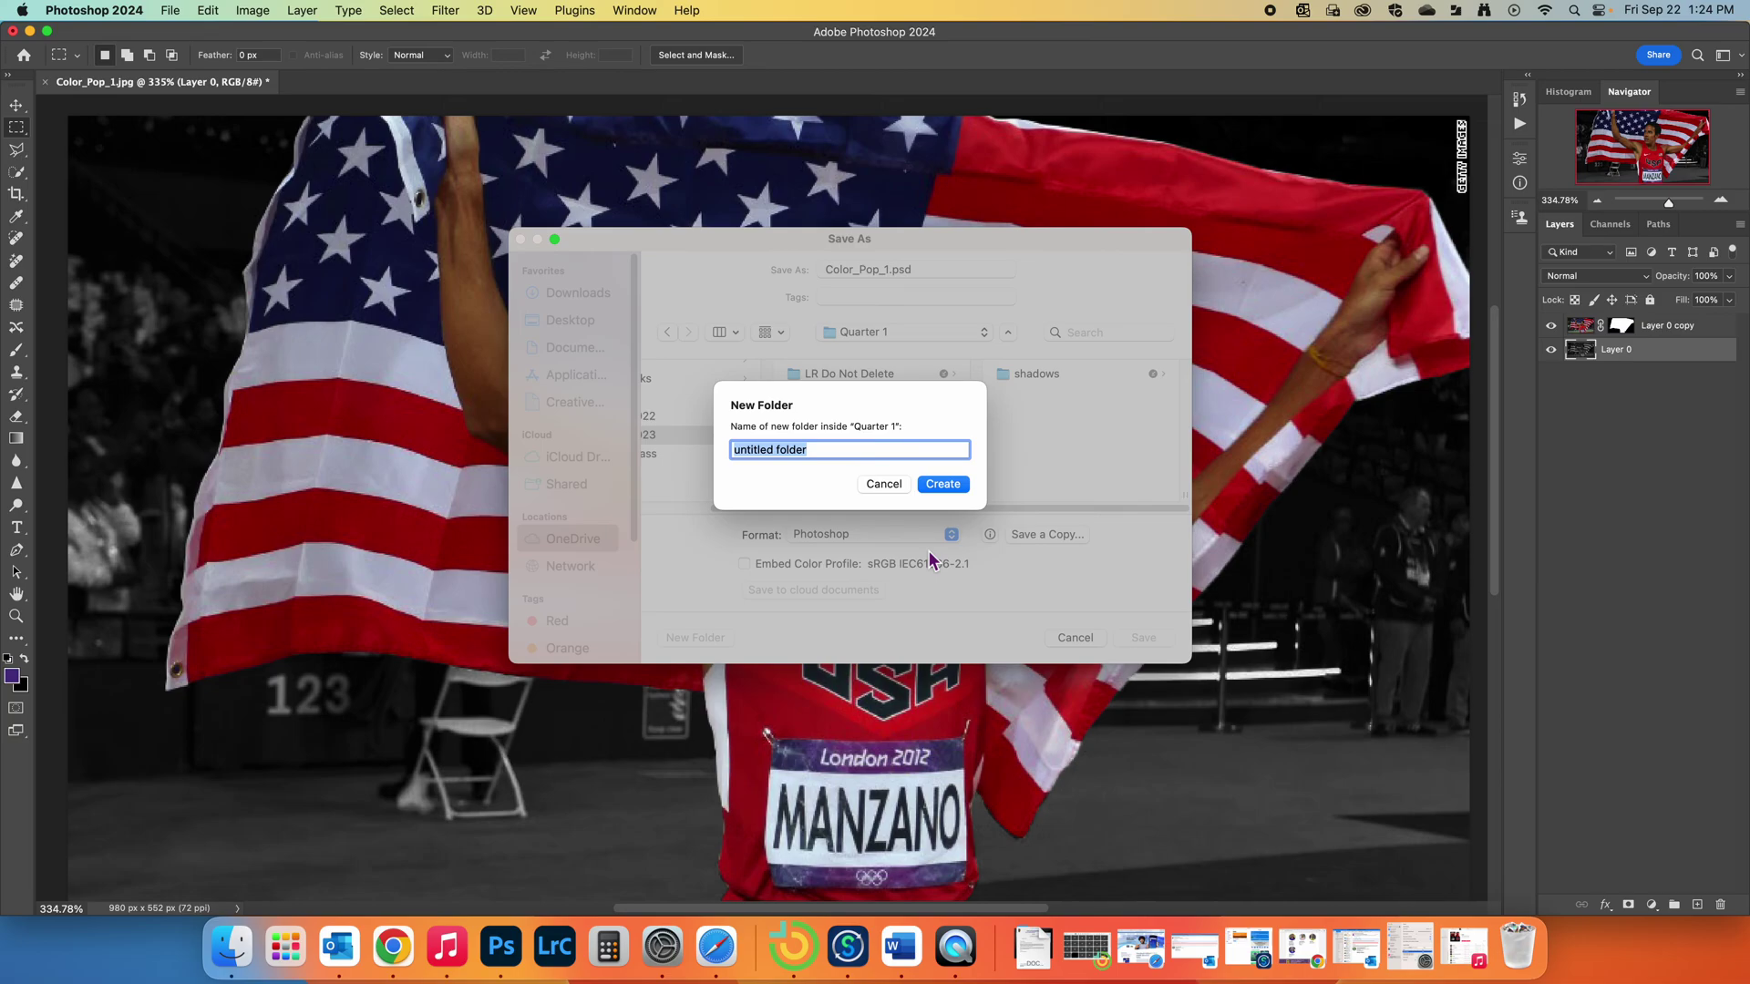
pyautogui.write('color pop')
pyautogui.click(953, 489)
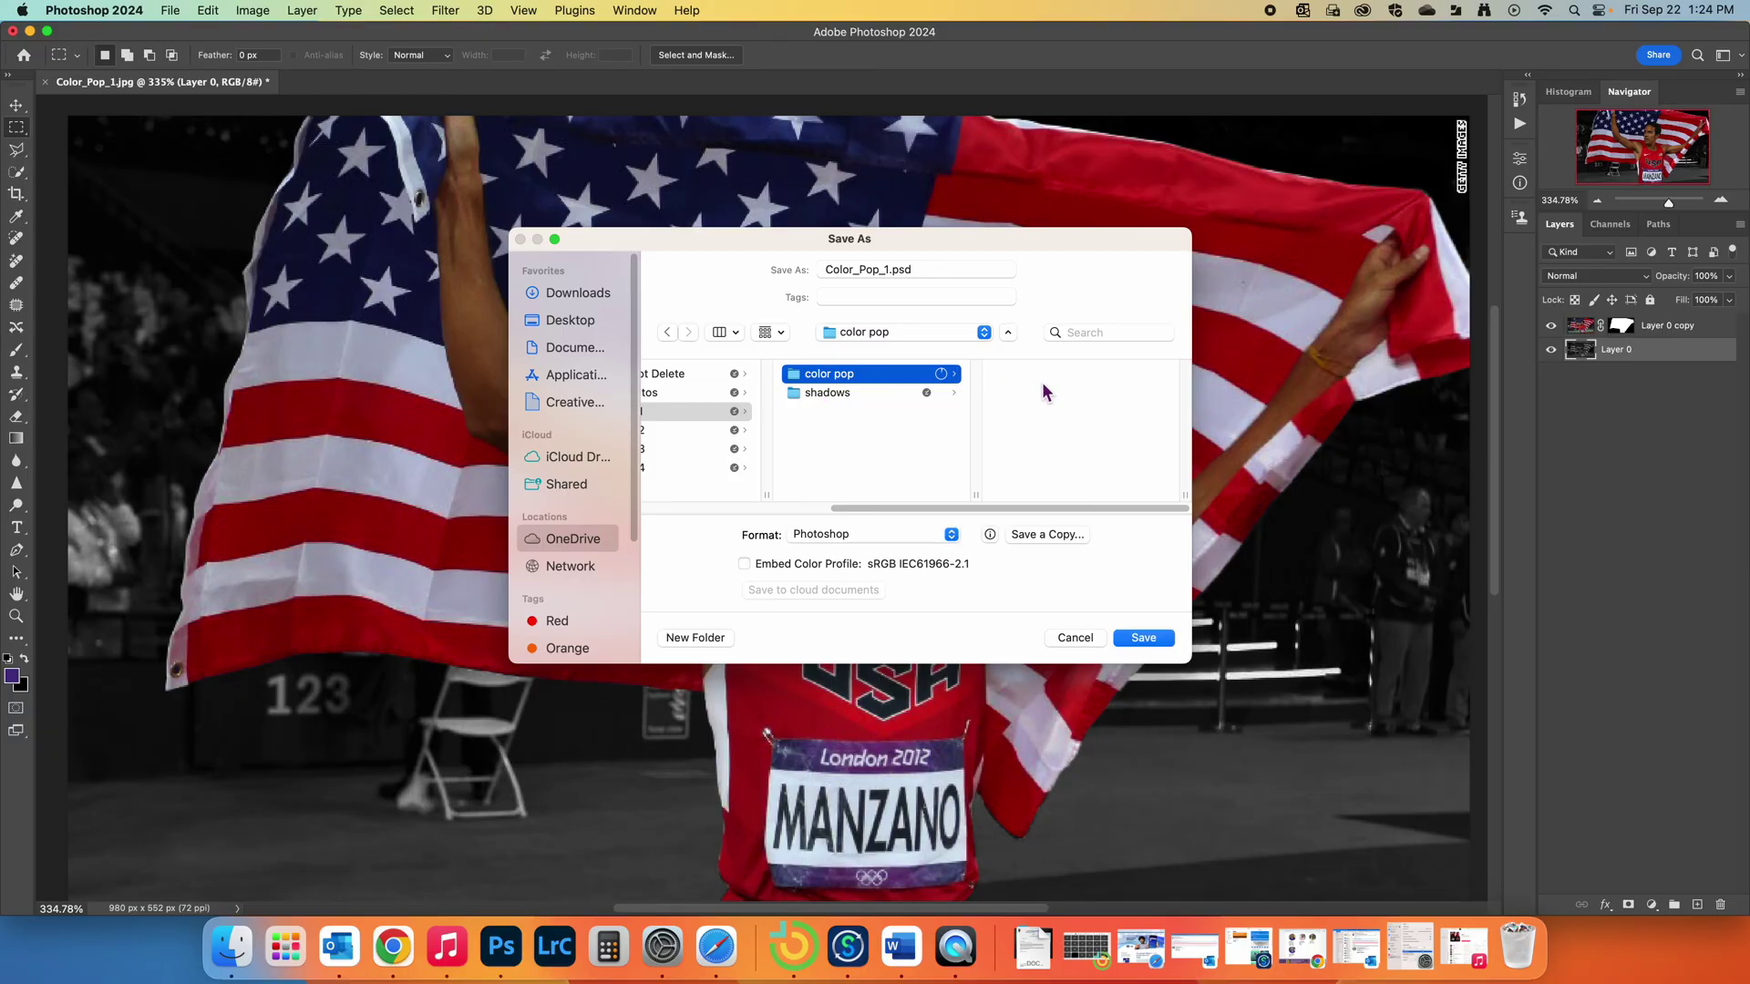
# Step: Check the available Save As formats and switch to saving a copy of the image instead
pyautogui.click(951, 536)
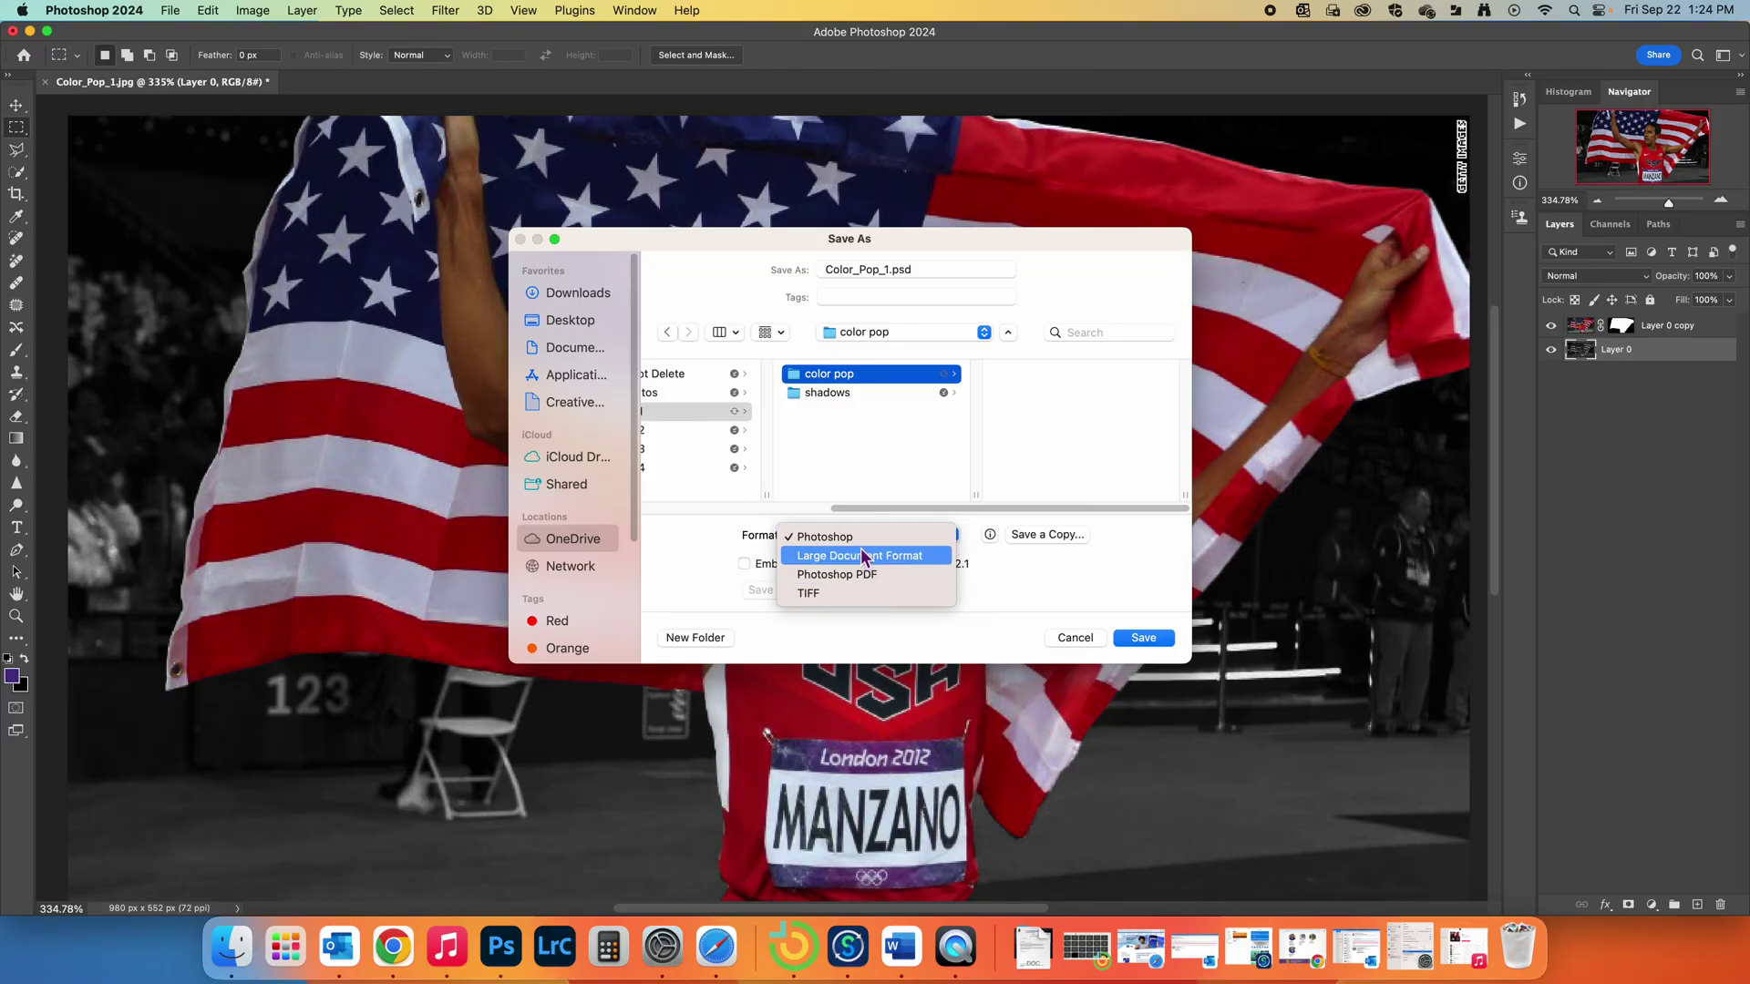
pyautogui.click(1042, 558)
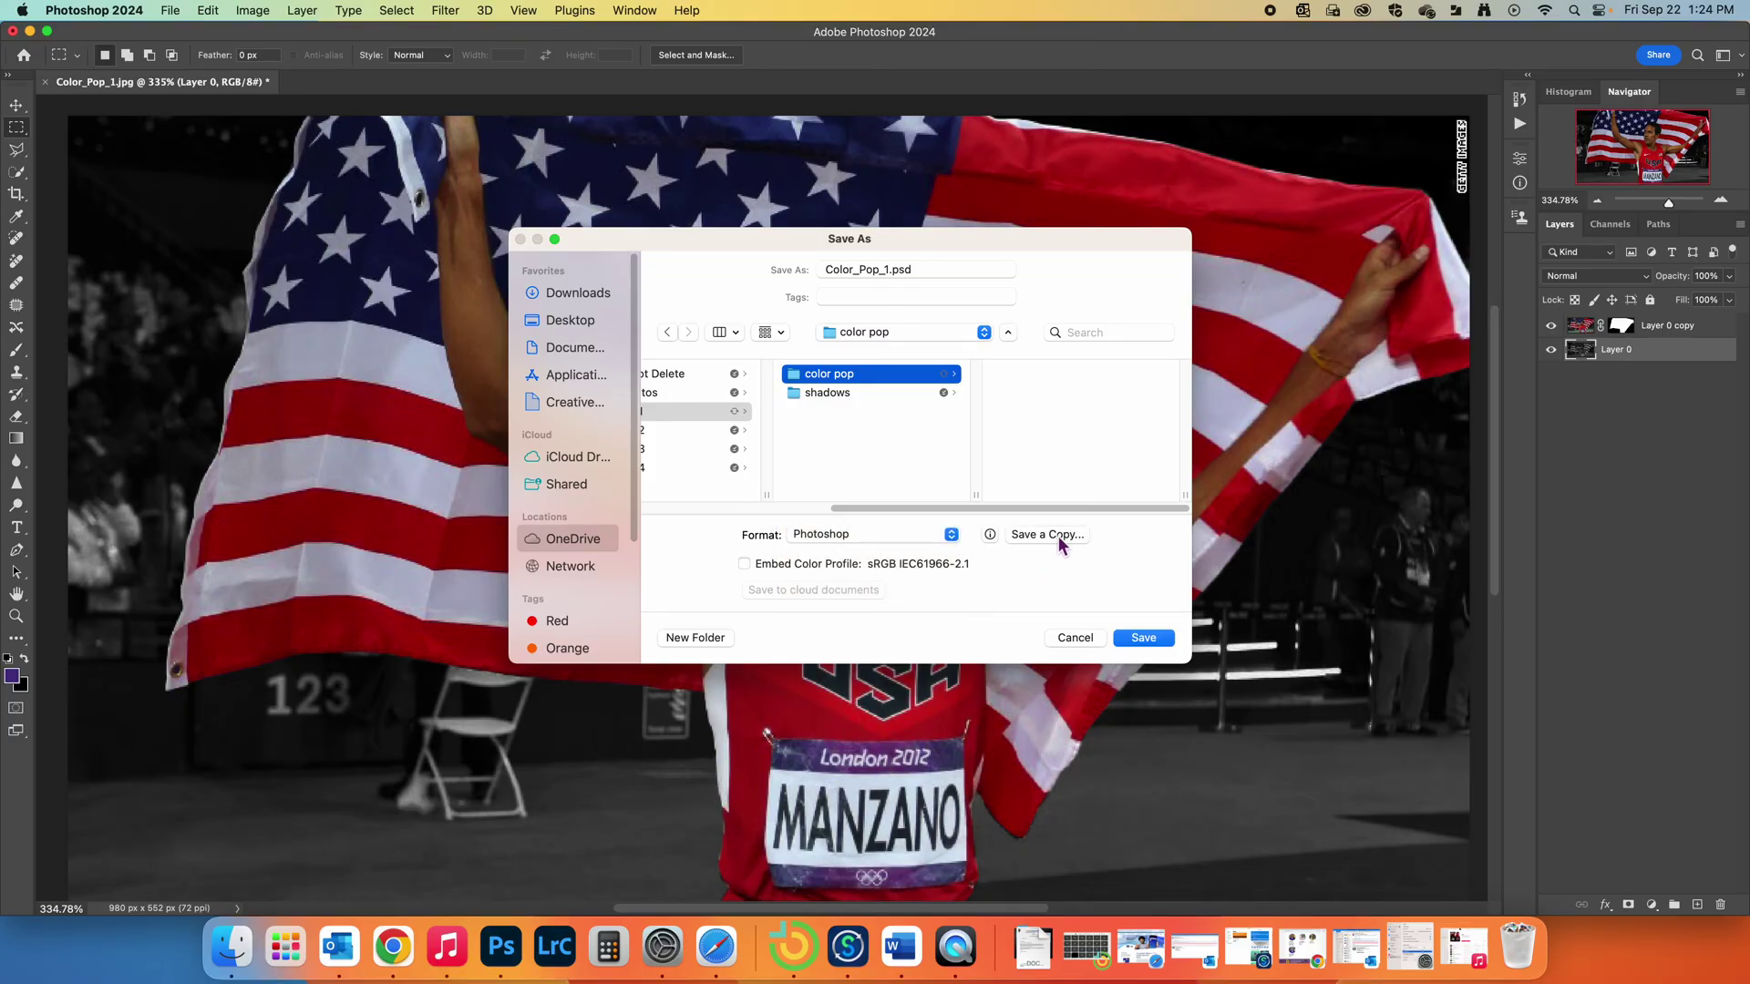
pyautogui.click(1058, 534)
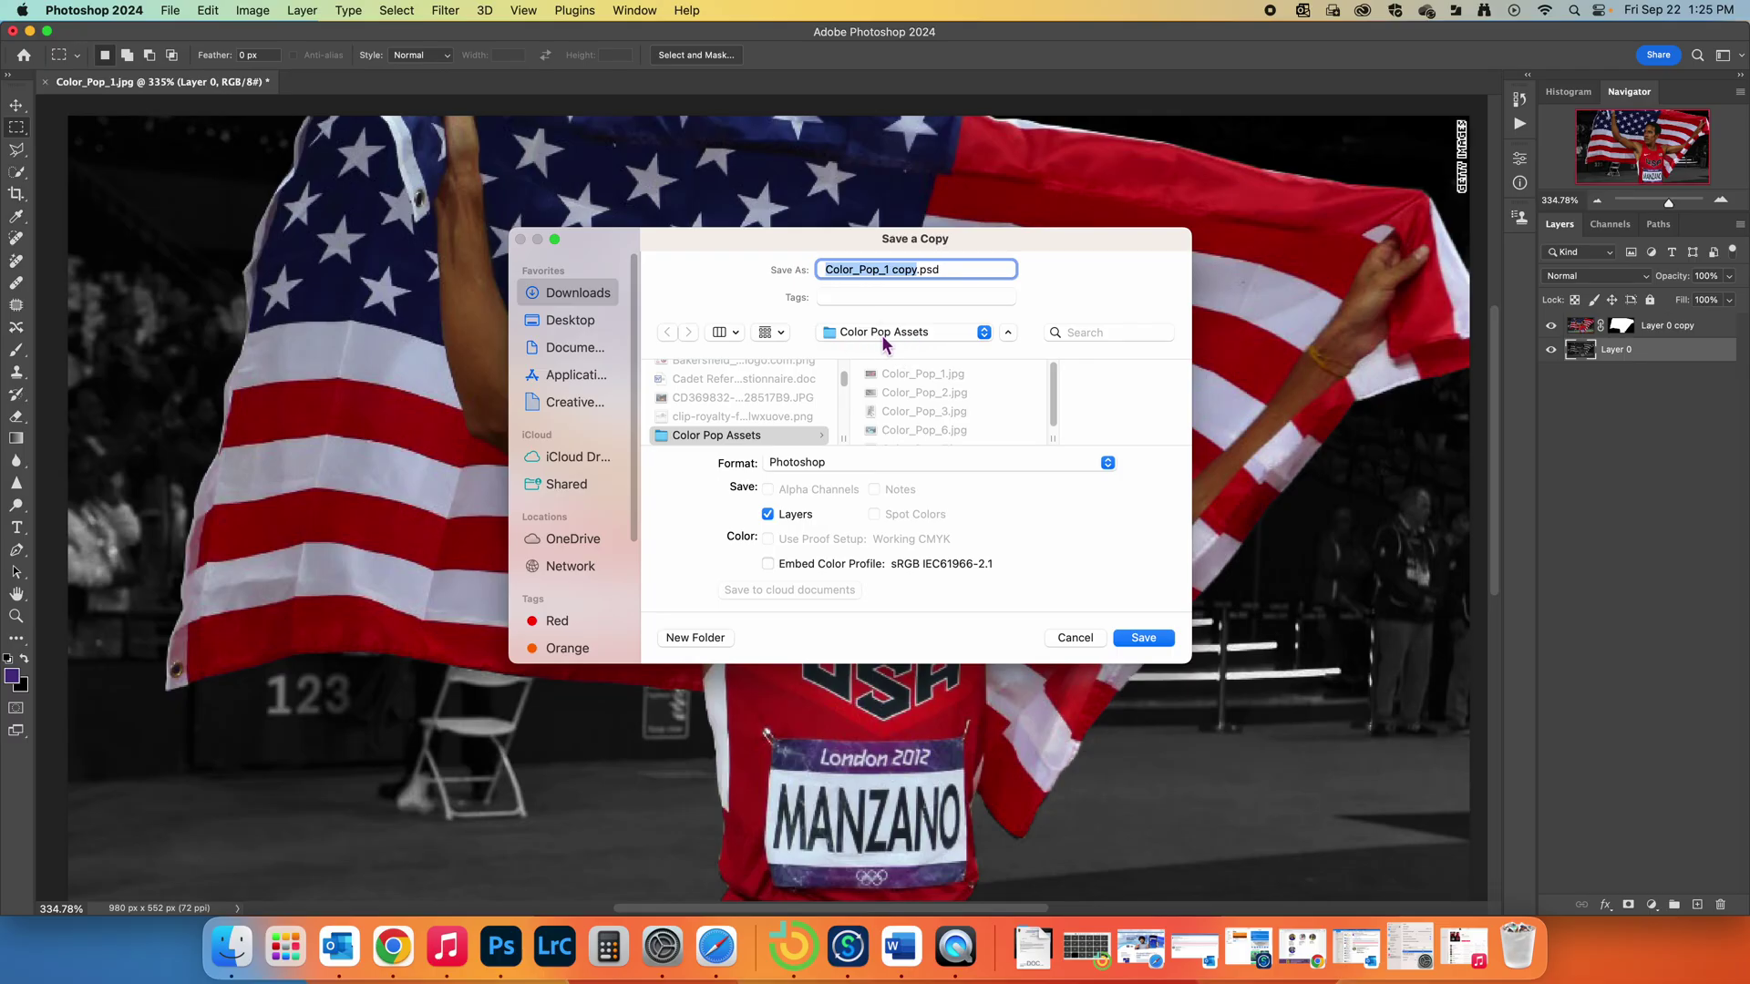
# Step: Choose the color pop folder inside OneDrive > Photo 2023 > Quarter 1 as the location for the copy
pyautogui.click(985, 334)
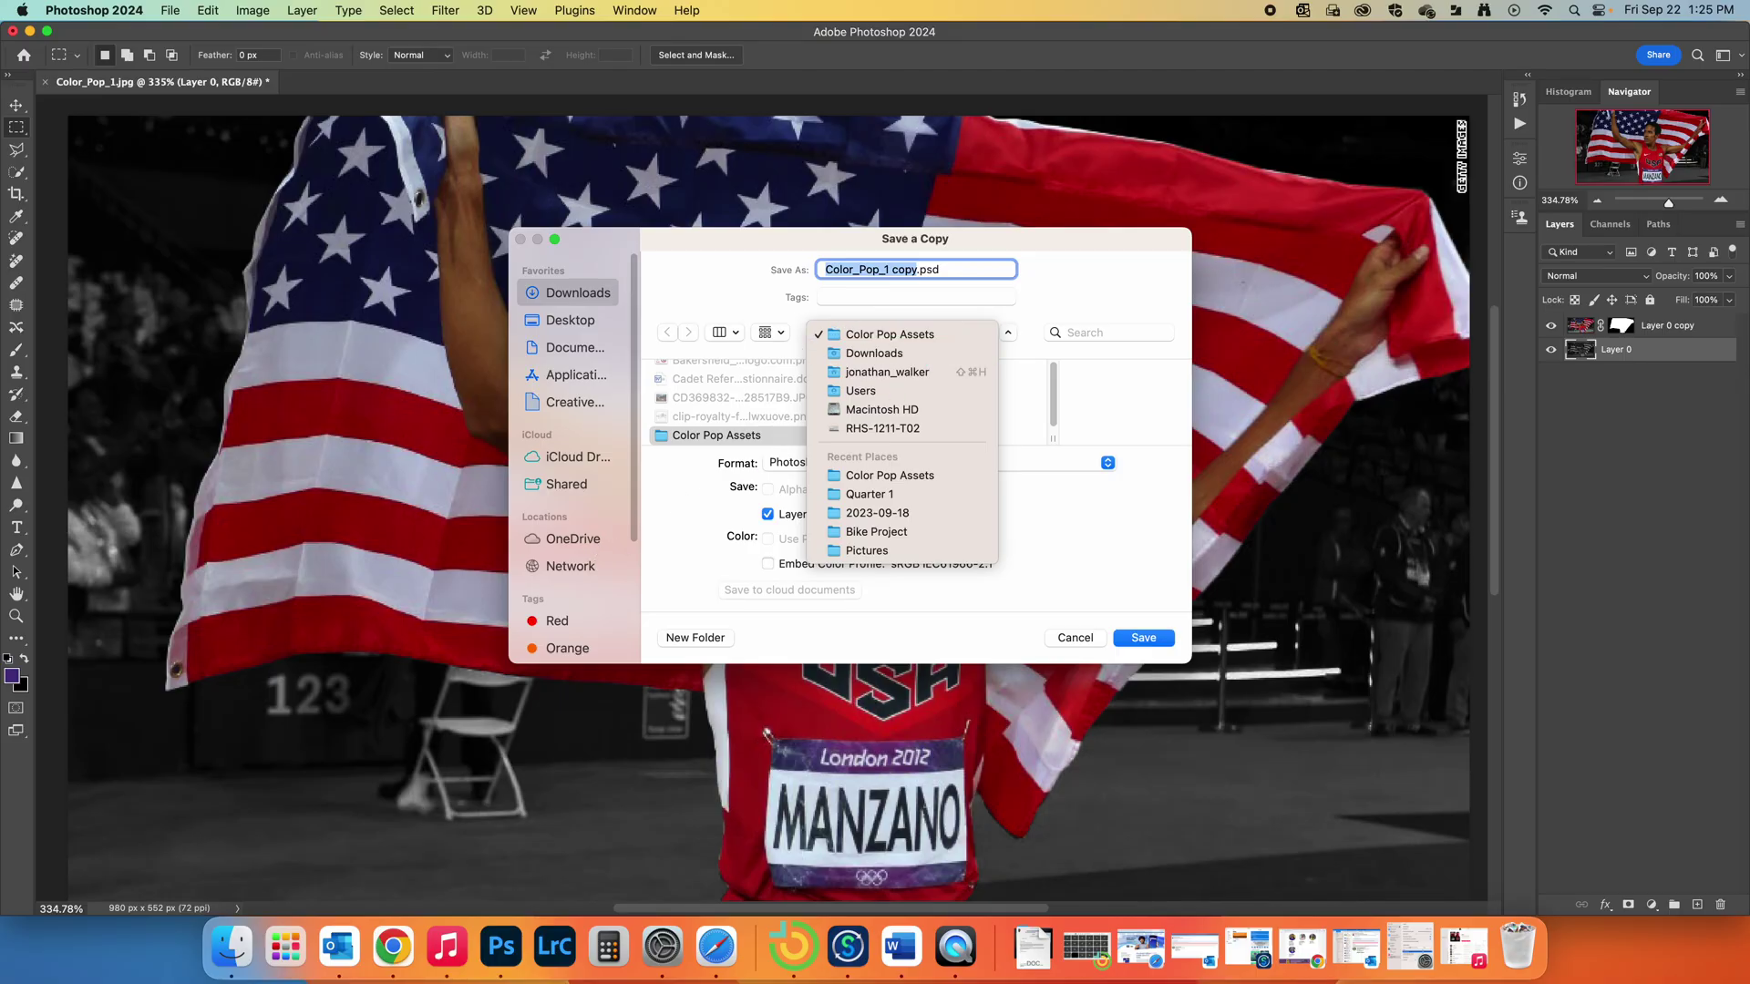
pyautogui.click(591, 540)
pyautogui.click(590, 540)
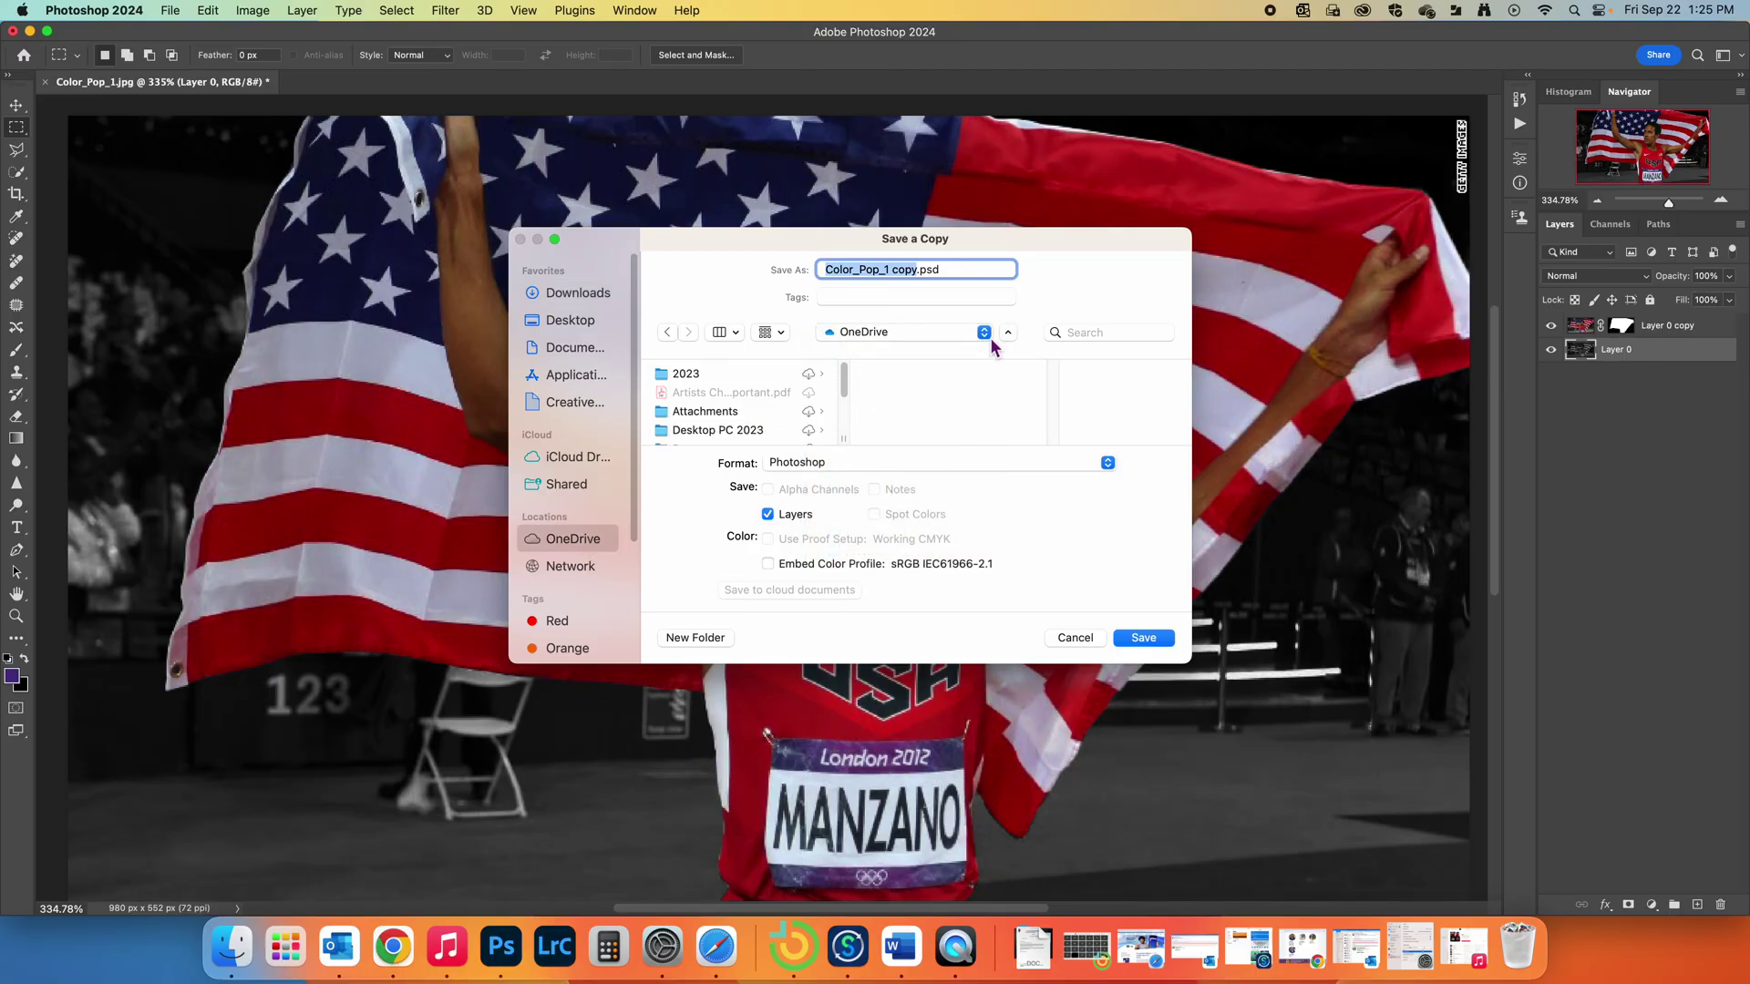
pyautogui.scroll(-5, 762, 413)
pyautogui.scroll(-5, 762, 413)
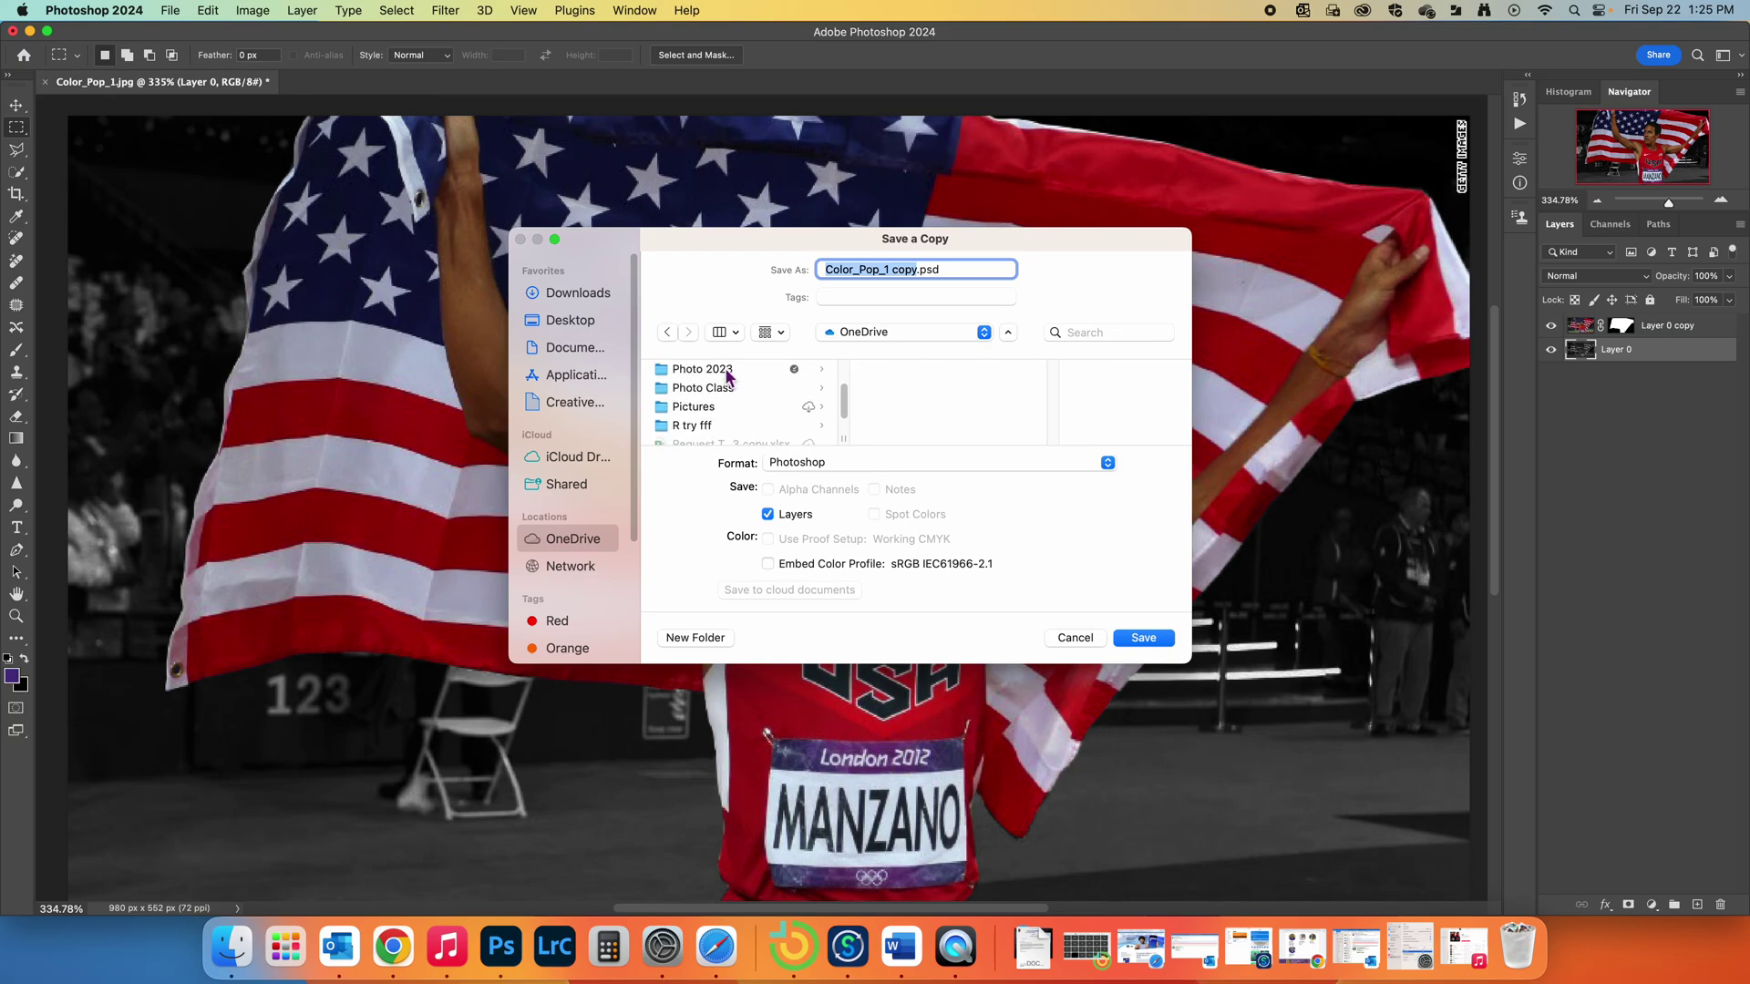
pyautogui.click(727, 372)
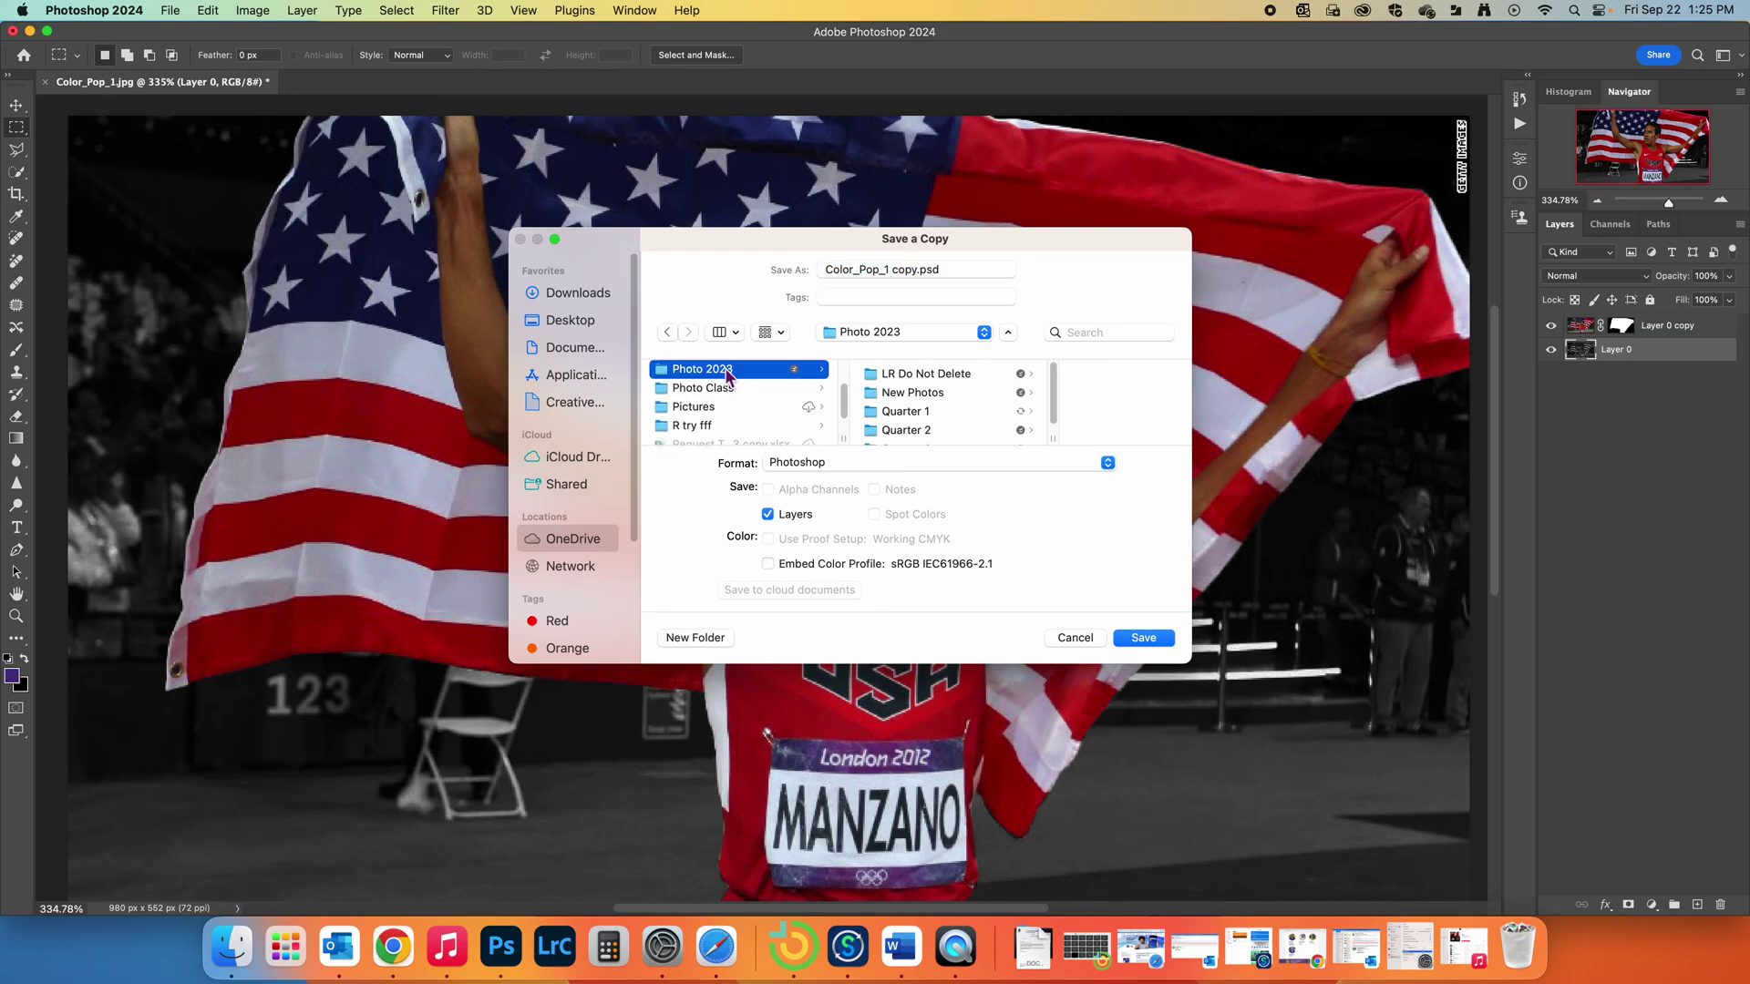
pyautogui.click(984, 335)
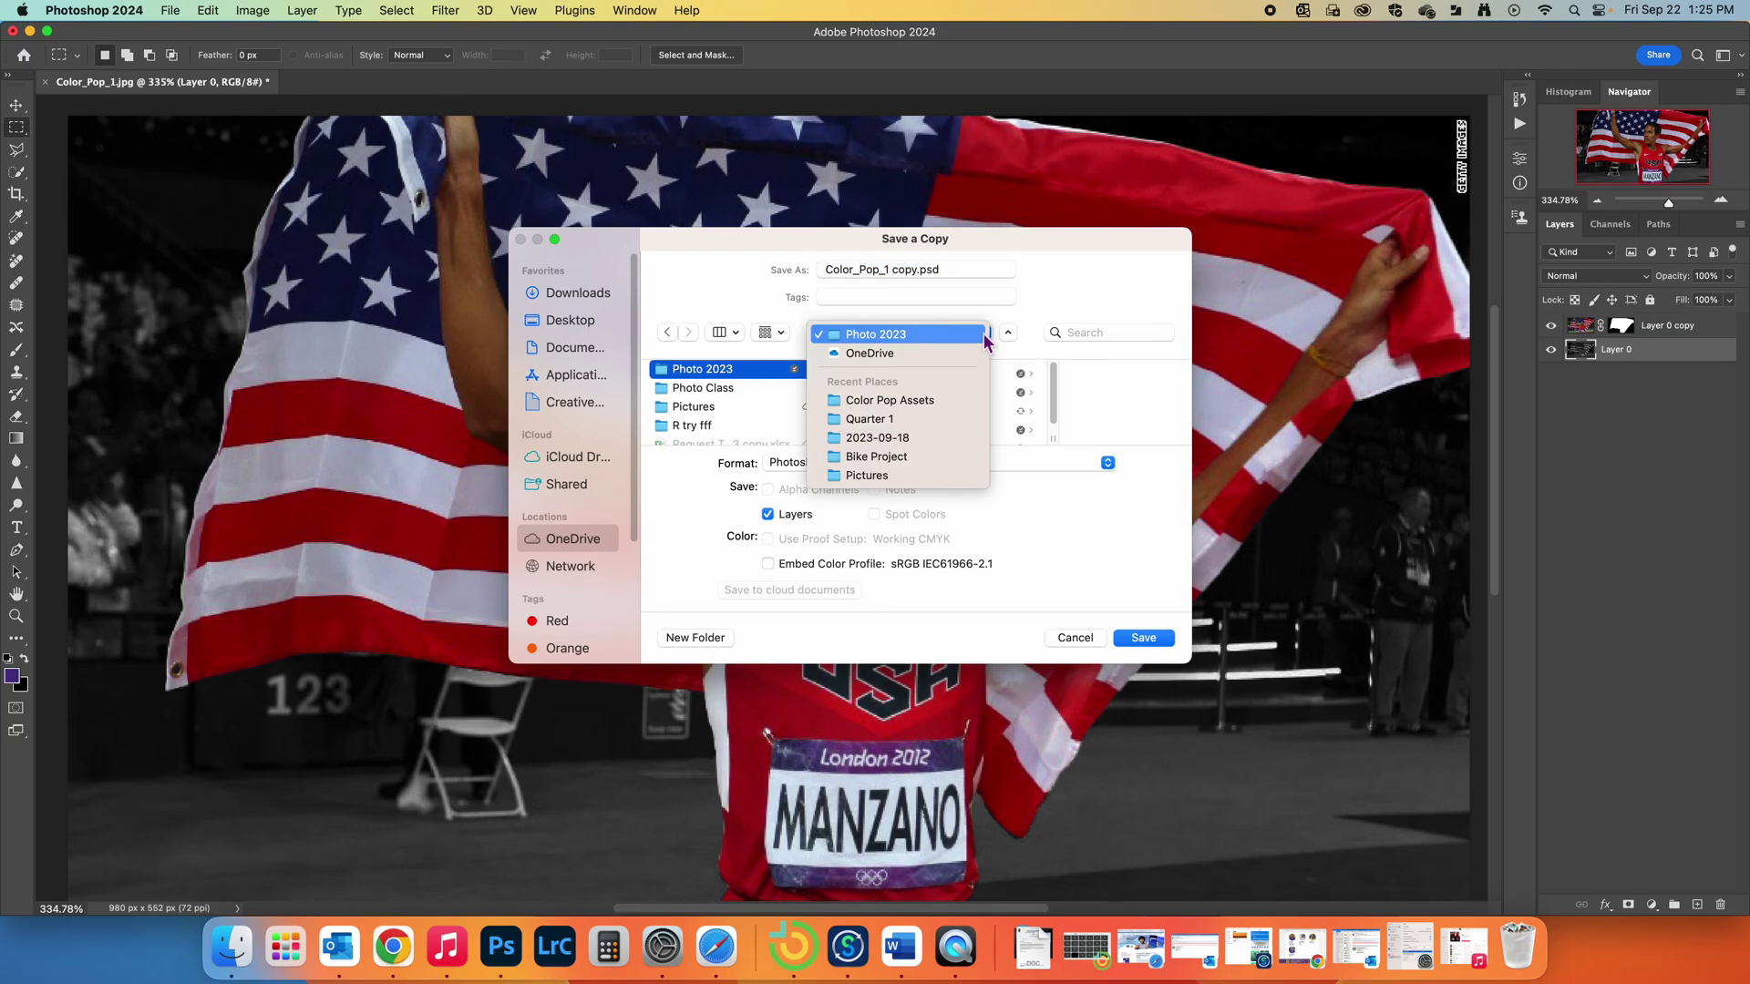
pyautogui.click(865, 421)
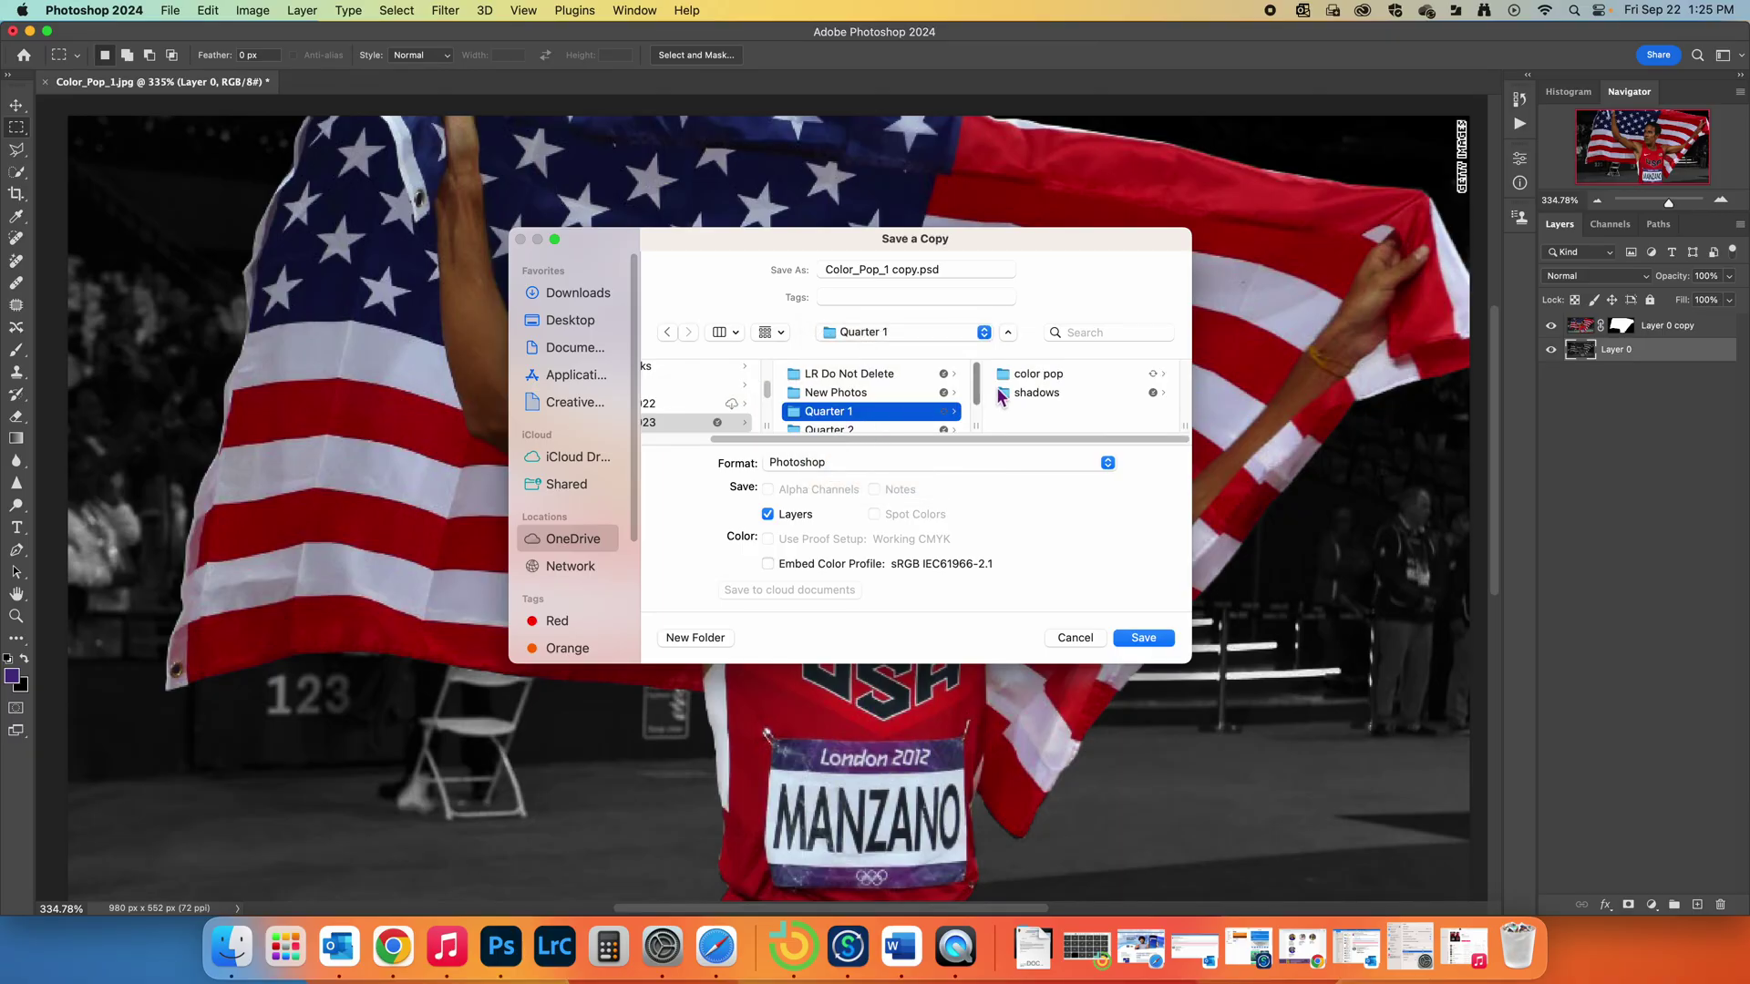
pyautogui.click(1033, 376)
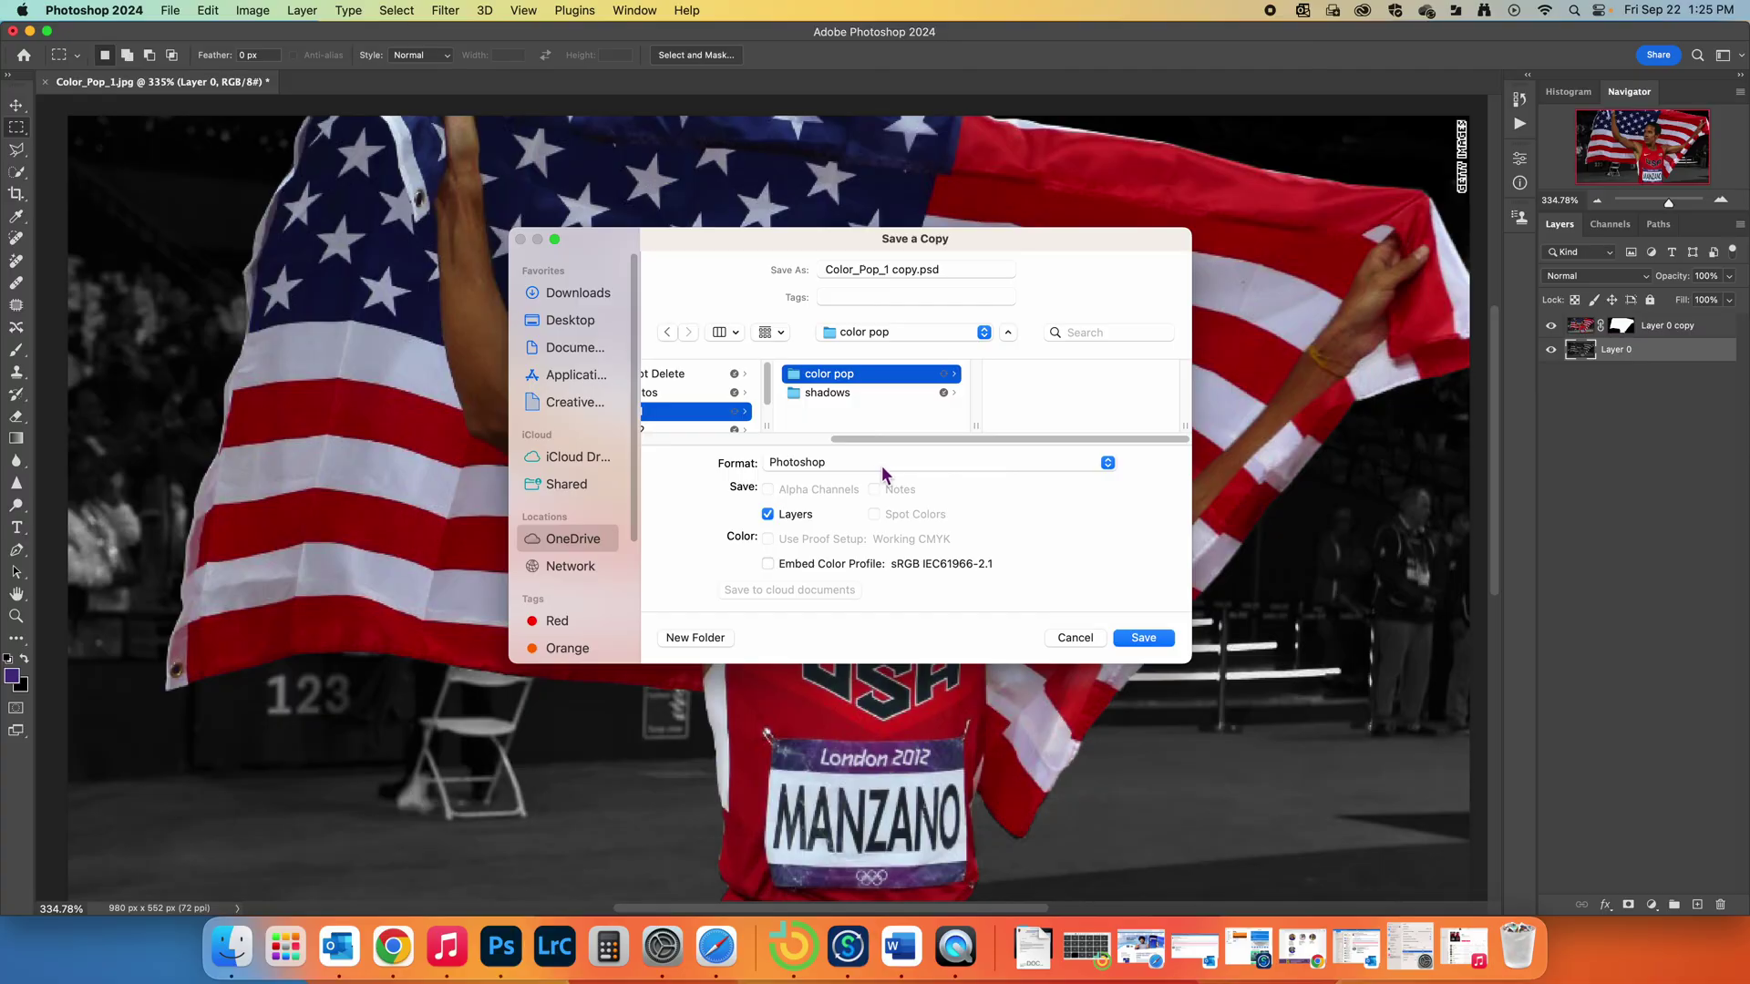
# Step: Save the copy as the JPEG file Color_Pop_1 copy.jpg with Maximum quality and the Baseline ("Standard") format option
pyautogui.click(1105, 465)
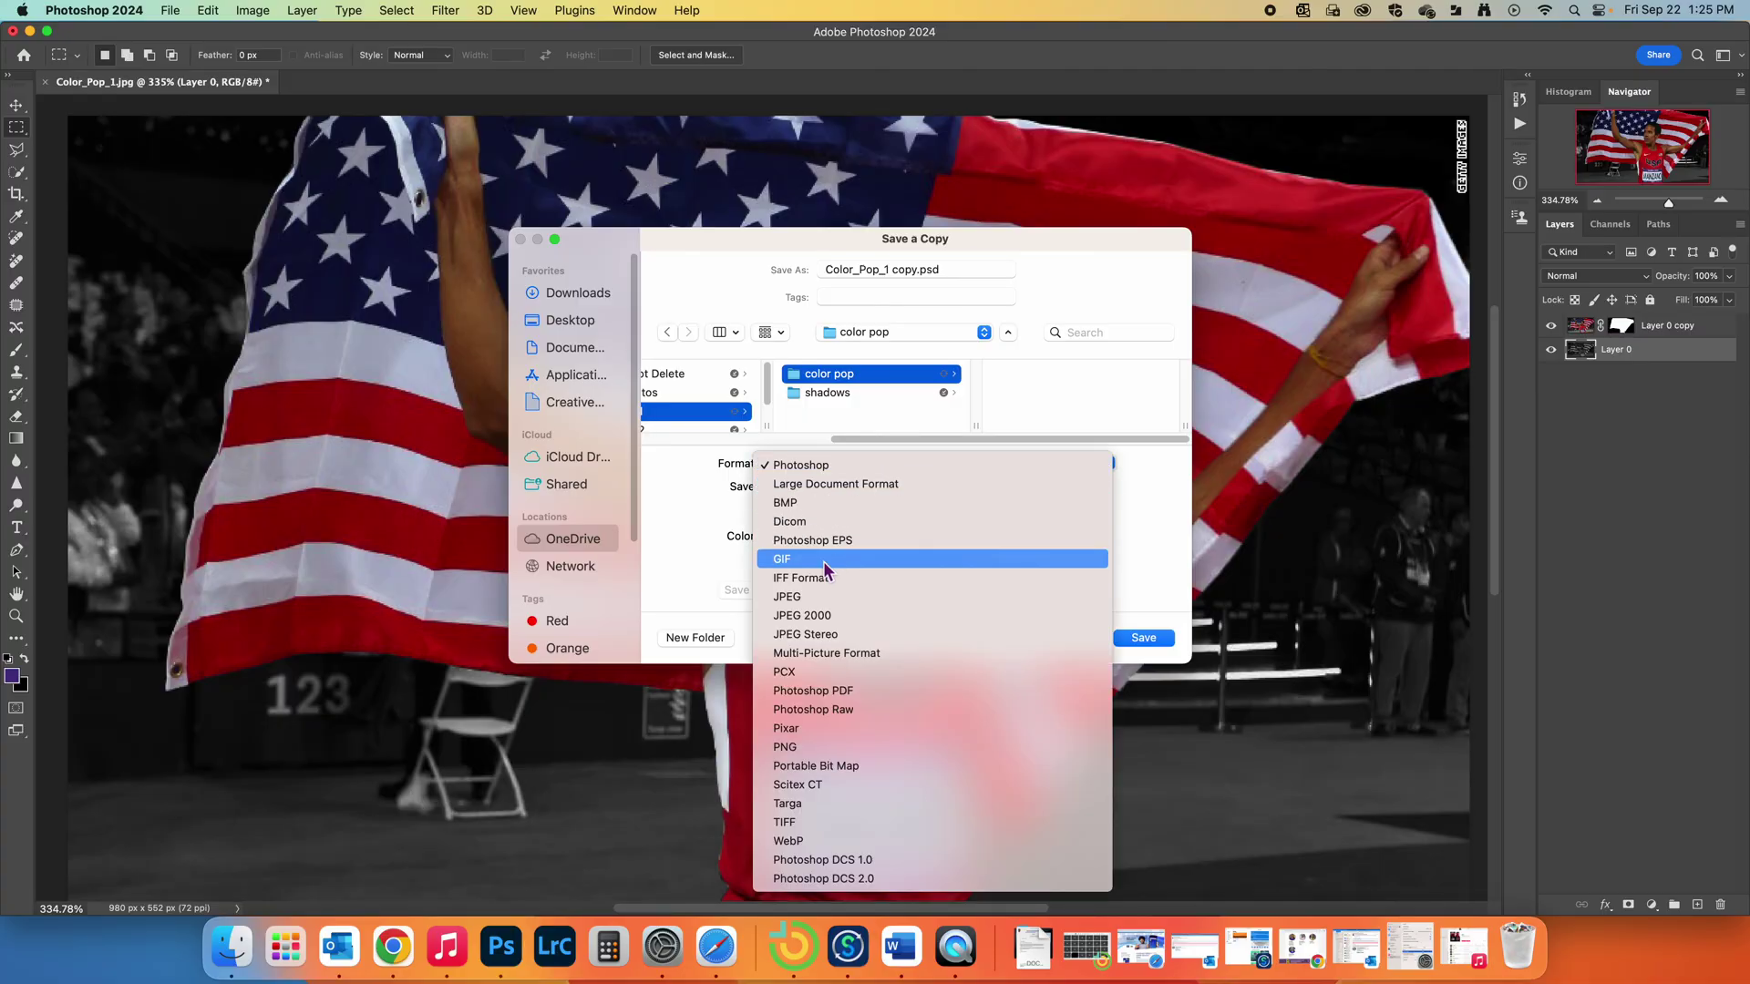
pyautogui.click(820, 595)
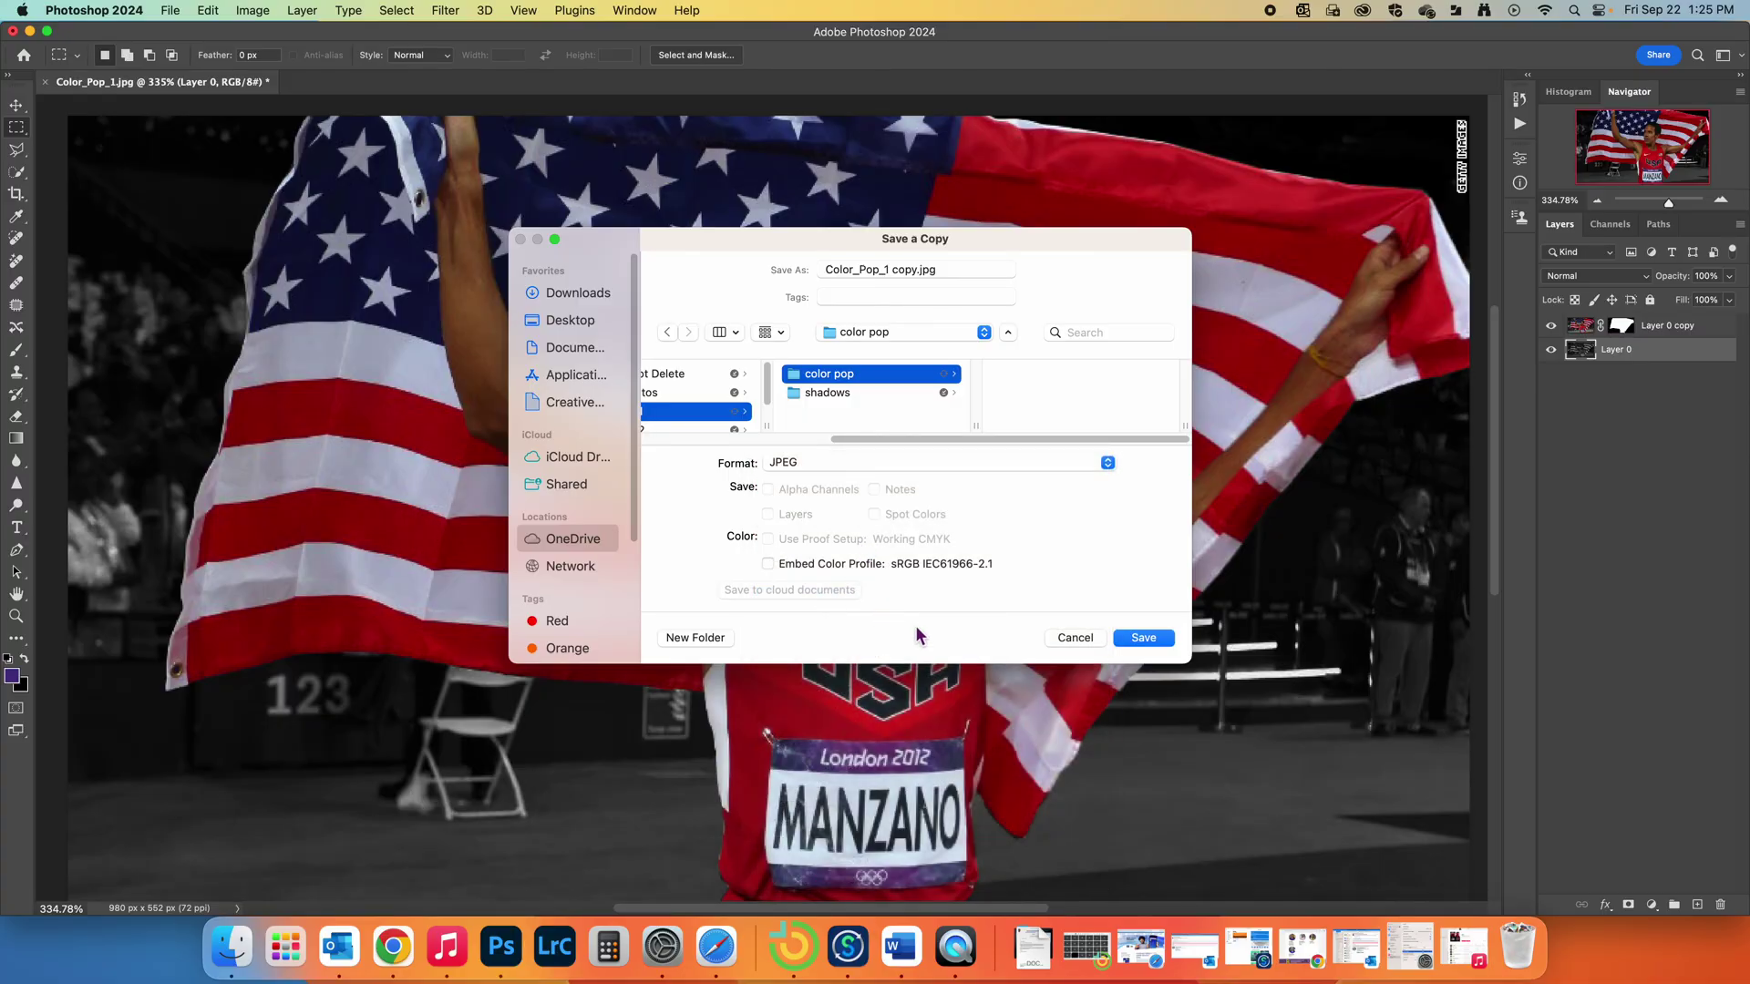
pyautogui.click(1144, 638)
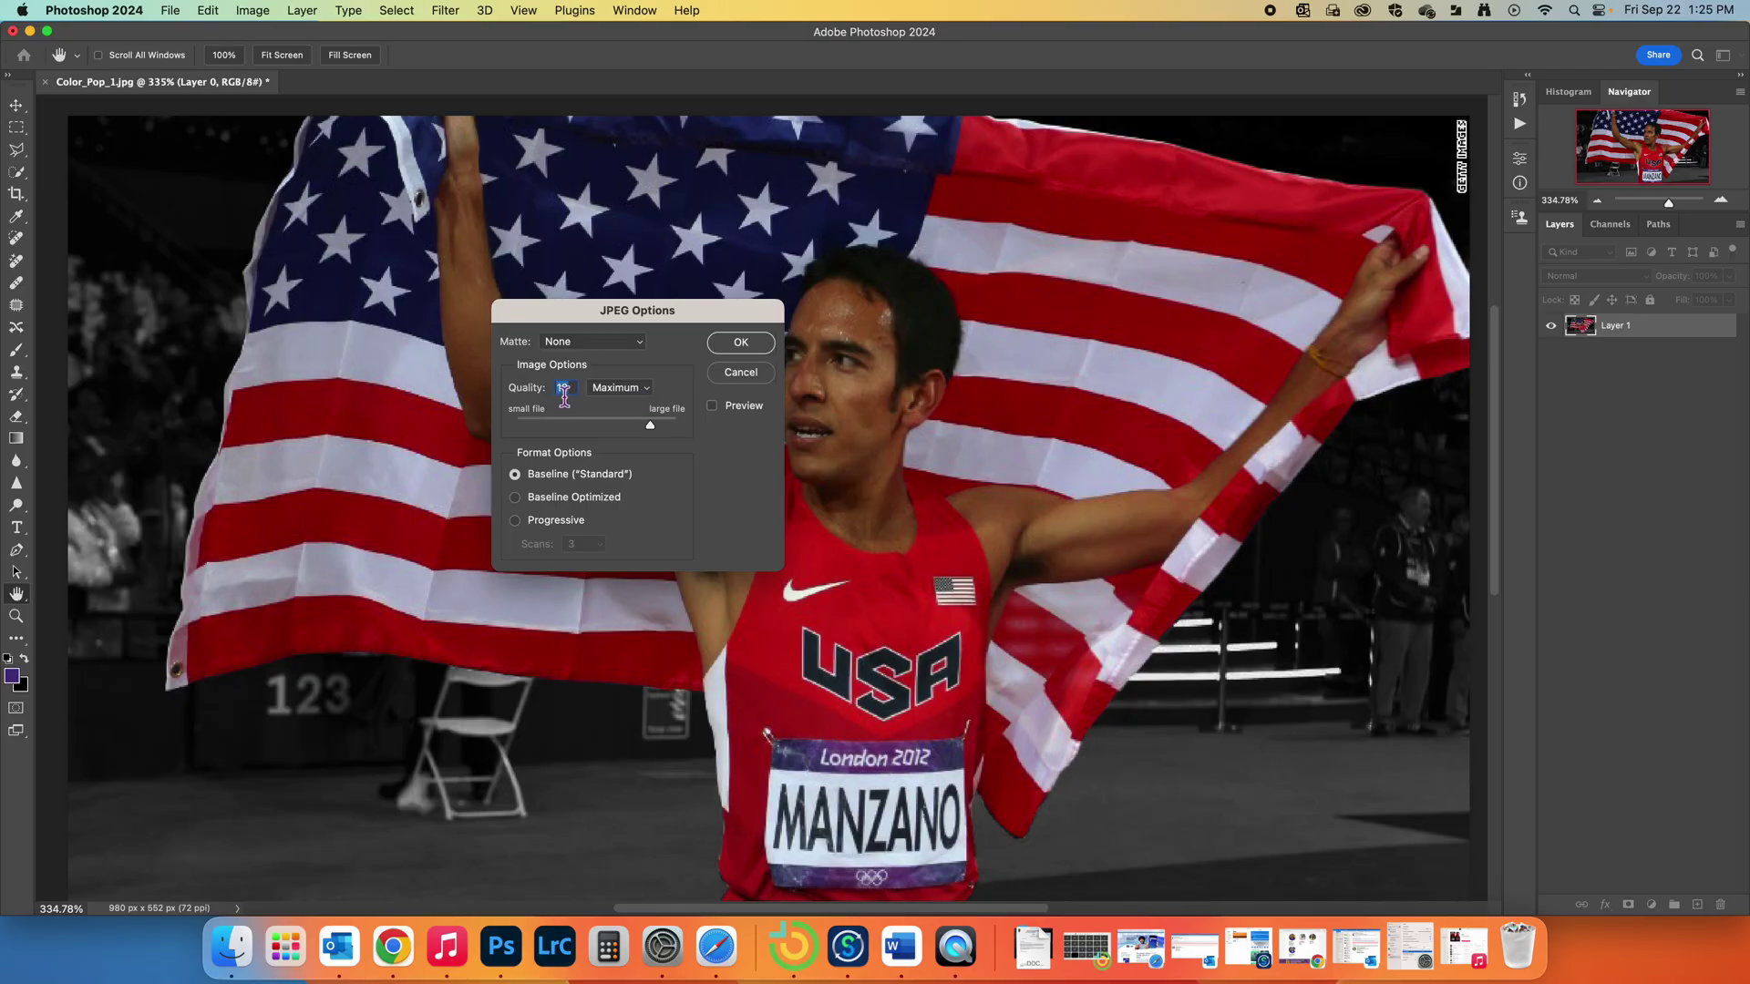
pyautogui.click(741, 342)
pyautogui.press('m')
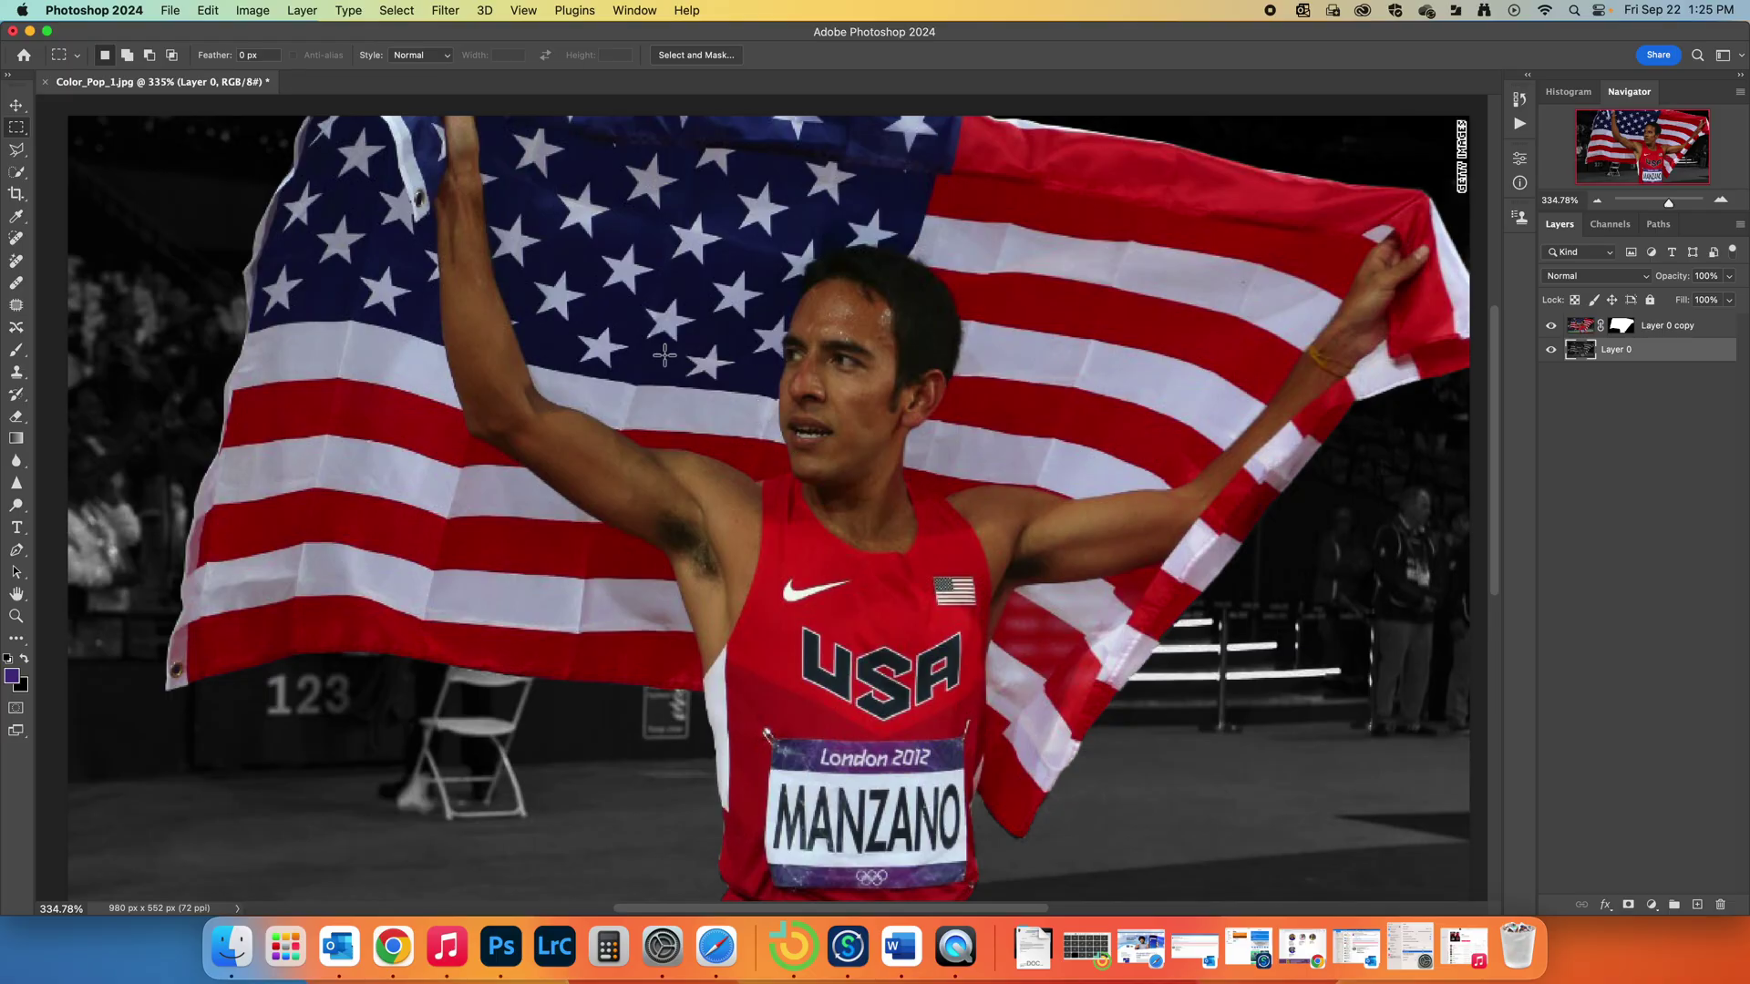